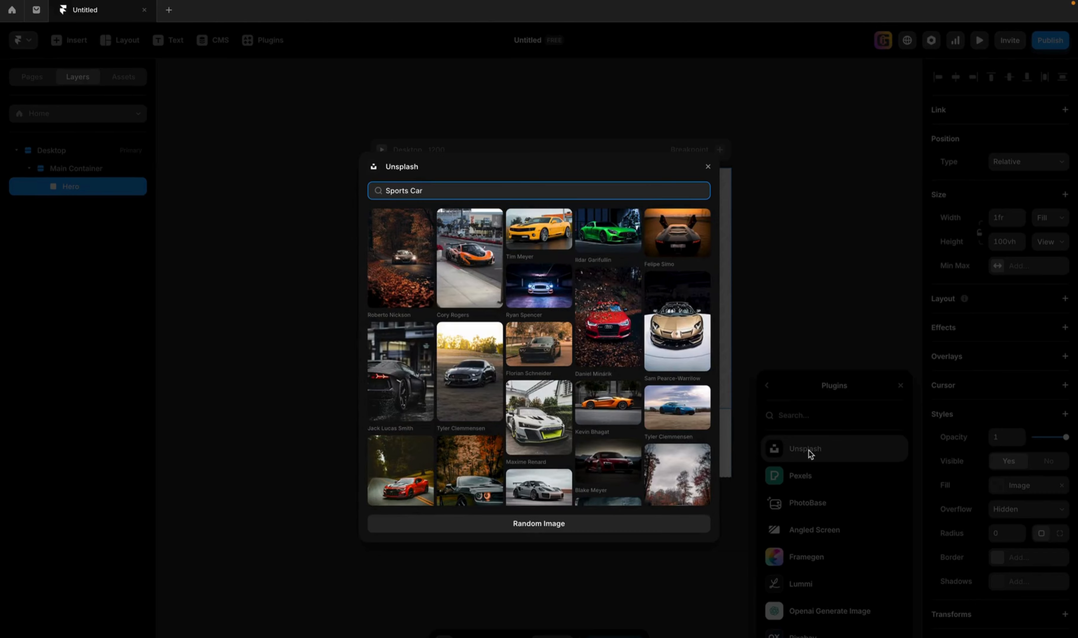
Fill the Hero with the Unsplash photo of an orange sports car seen from the side.
left_click(605, 407)
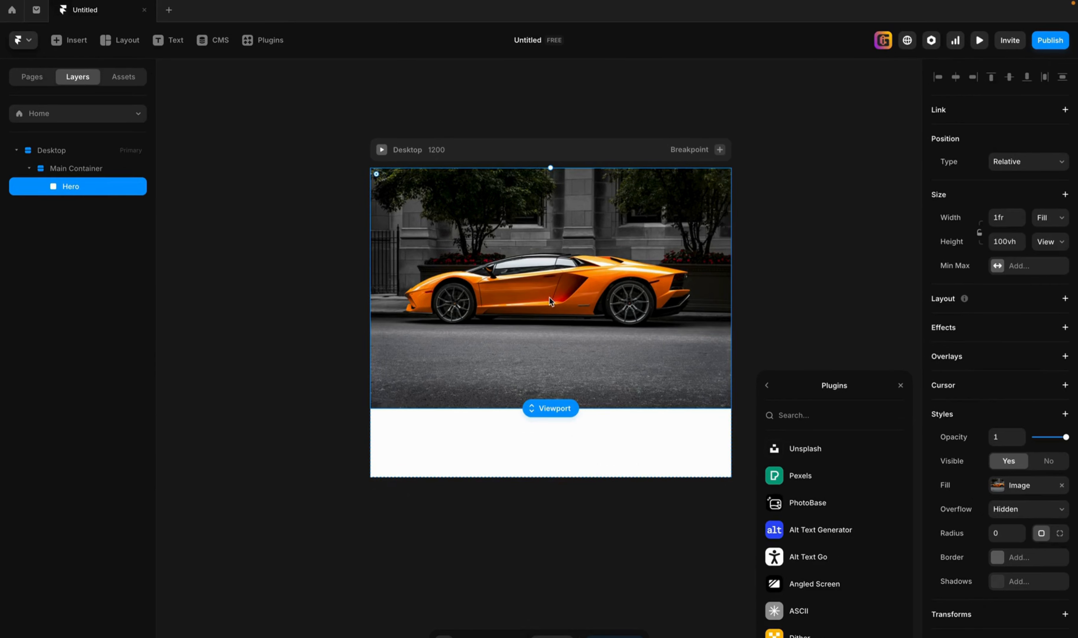
Add the text "Your Dream Car" to the Hero and place it horizontally centred above the car.
key("t")
left_click(537, 329)
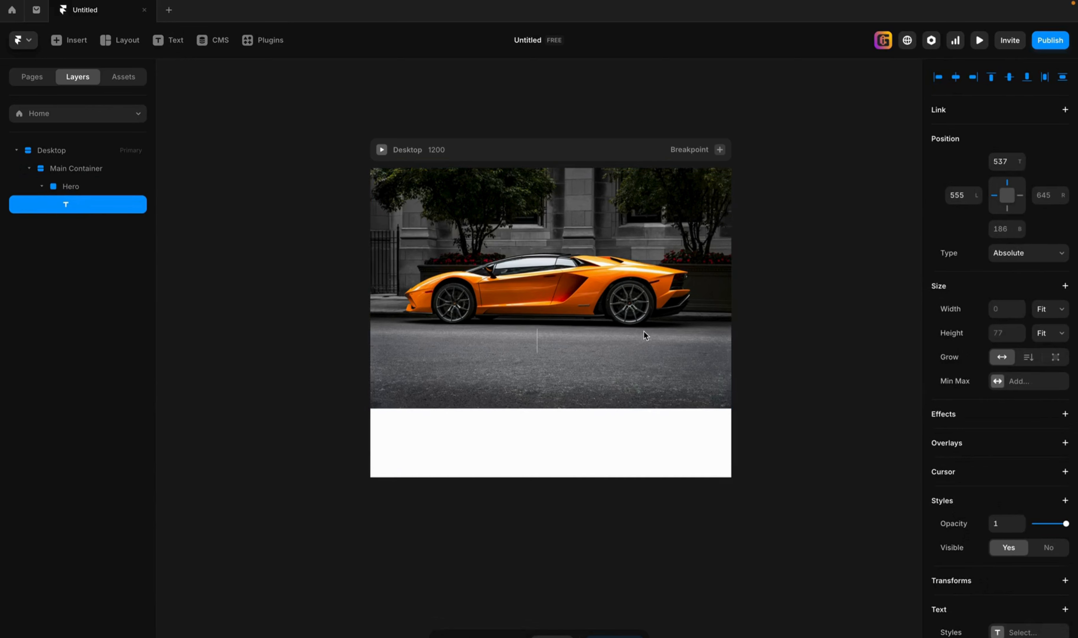
type("Your d")
key("BackSpace")
type("Dream")
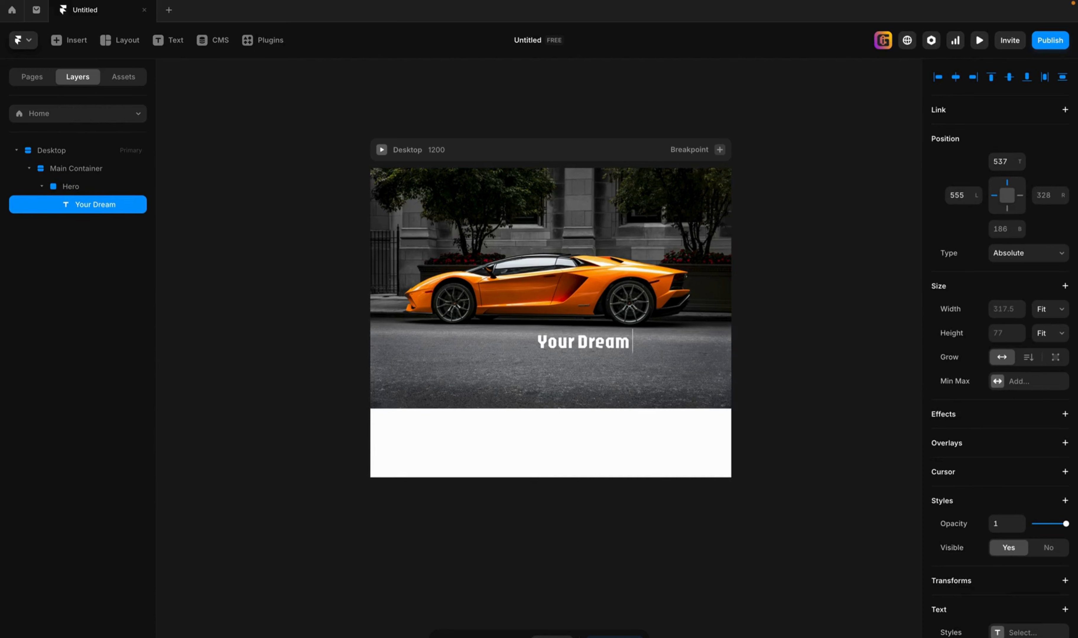
type(" Car")
key("Escape")
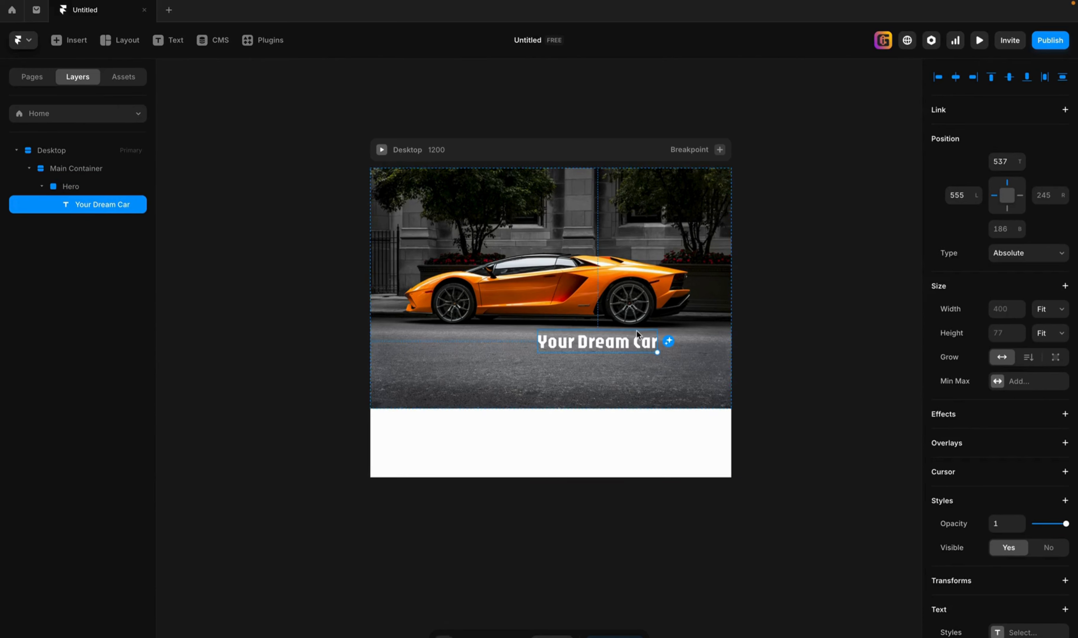
left_click_drag(635, 346, 590, 225)
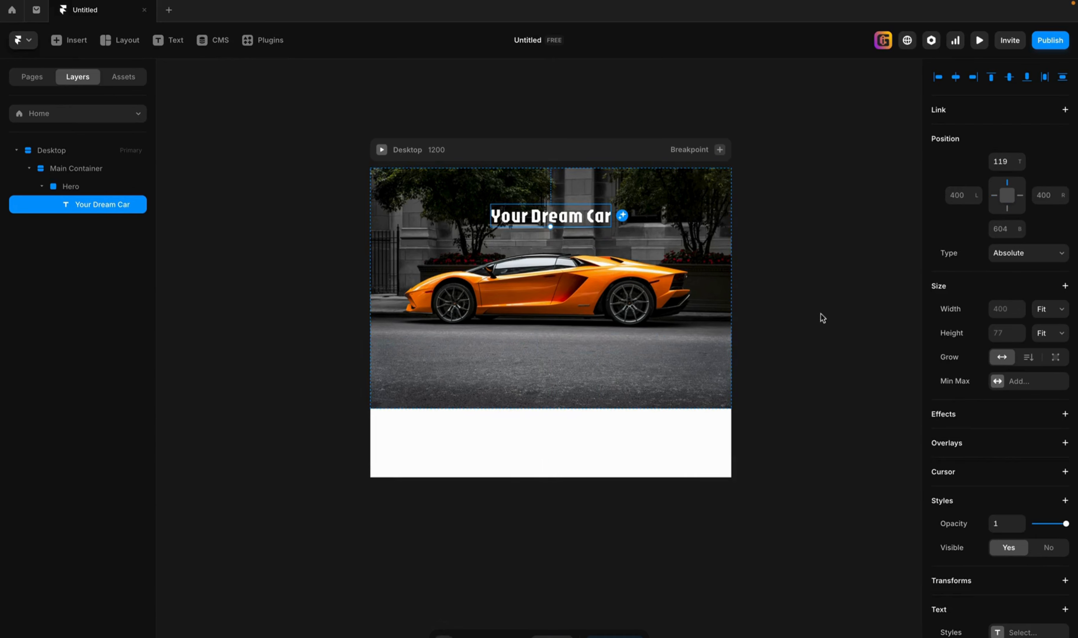
Try the Inter font on the "Your Dream Car" text and undo the font change.
scroll(976, 460, "down", 1)
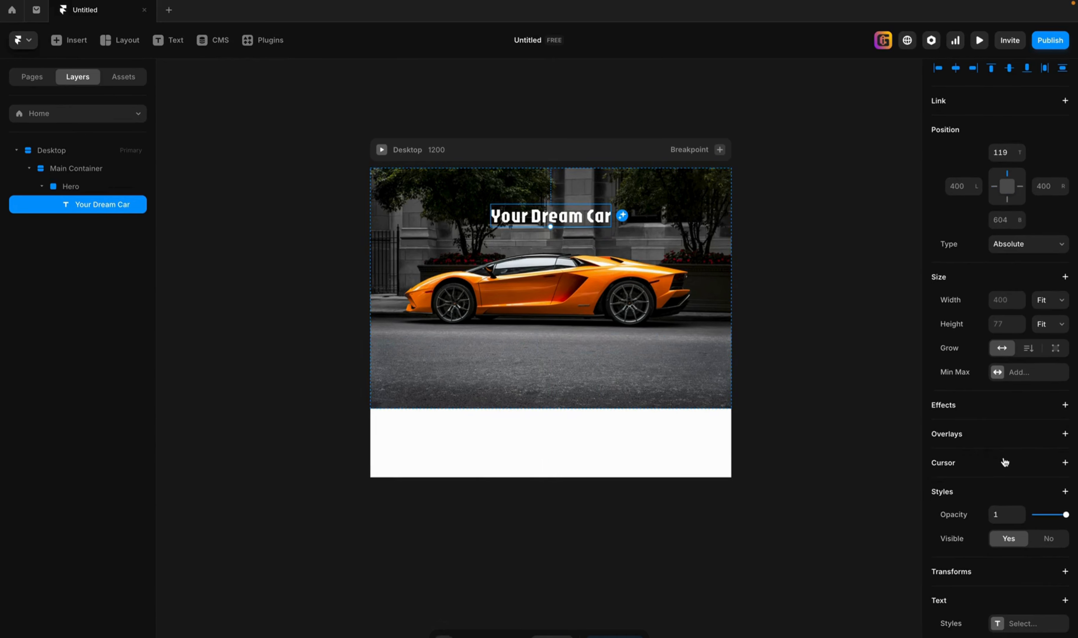
scroll(1034, 474, "down", 3)
scroll(1034, 474, "down", 4)
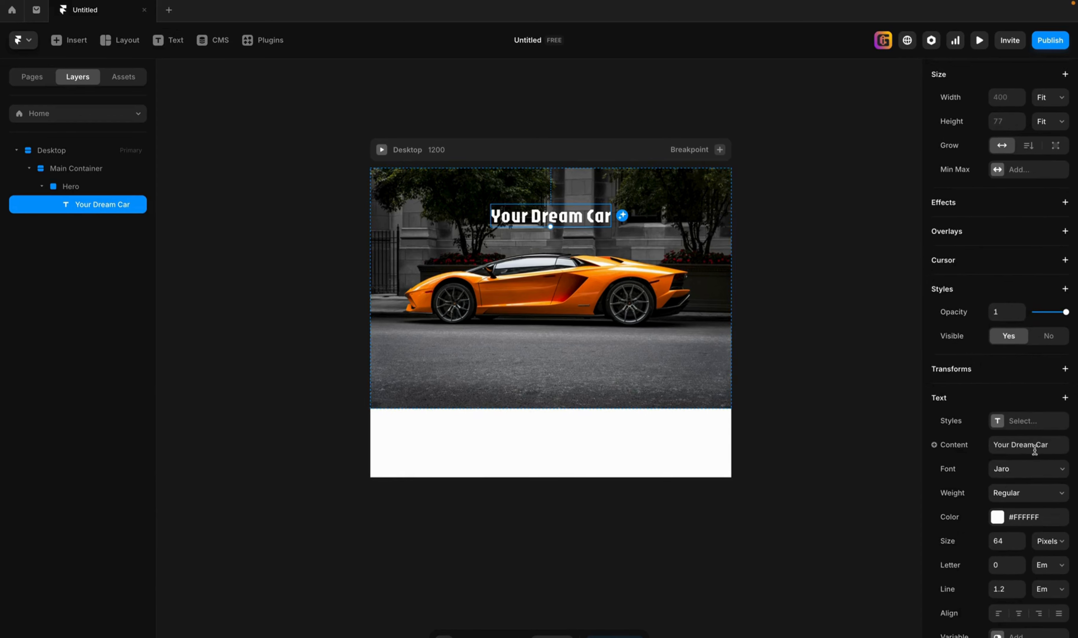
left_click(1015, 472)
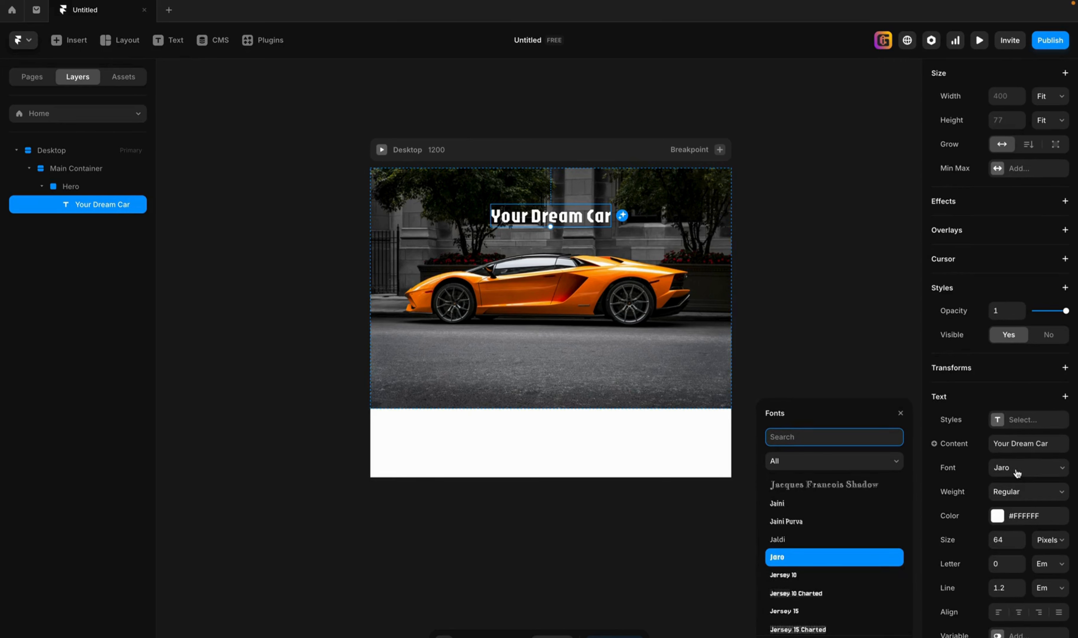
type("inter")
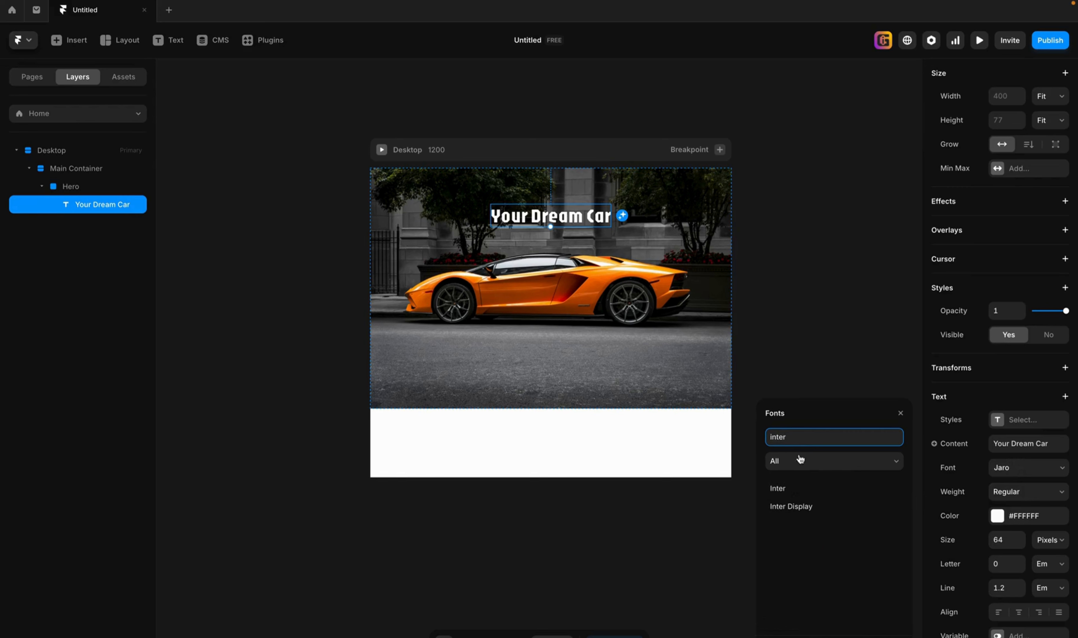
left_click(792, 488)
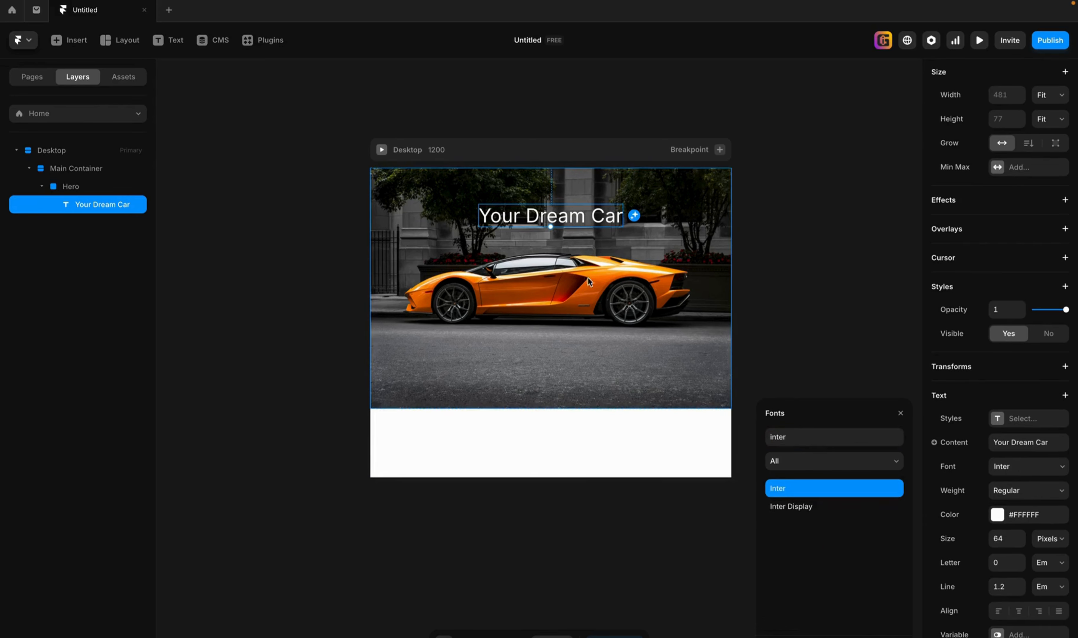
key("ctrl+z")
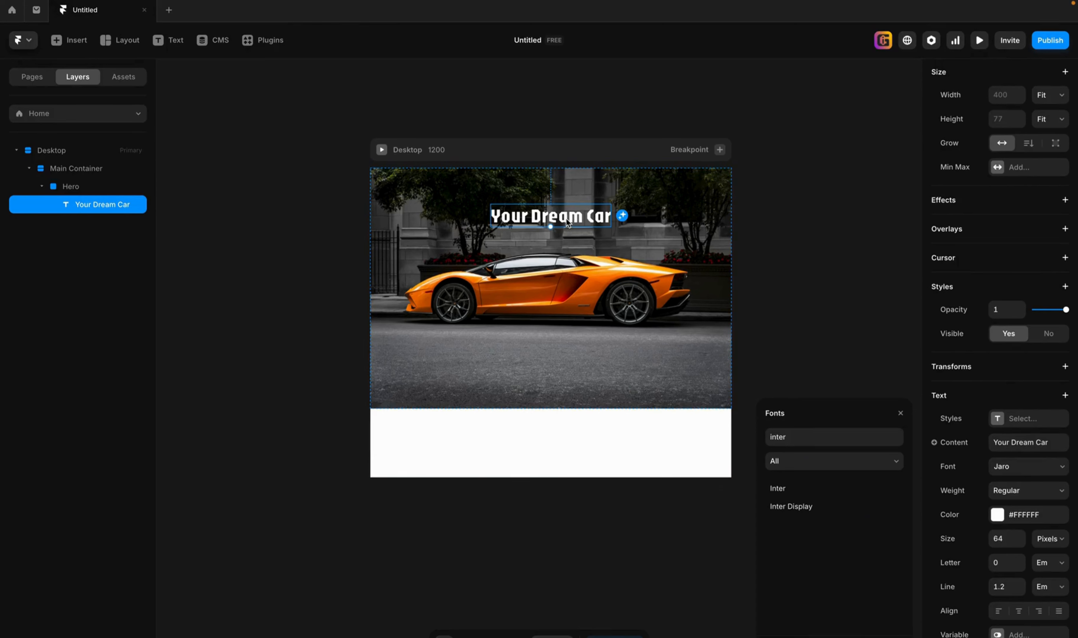
Set the "Your Dream Car" text size to 100 pixels and move it slightly higher above the car.
left_click(1010, 540)
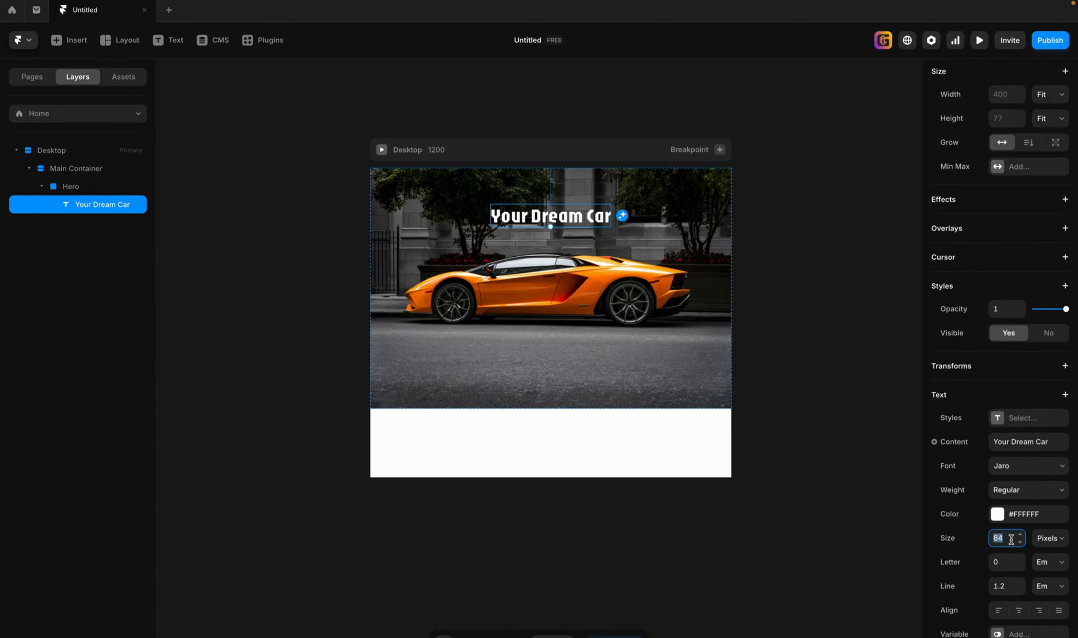
type("100")
key("Return")
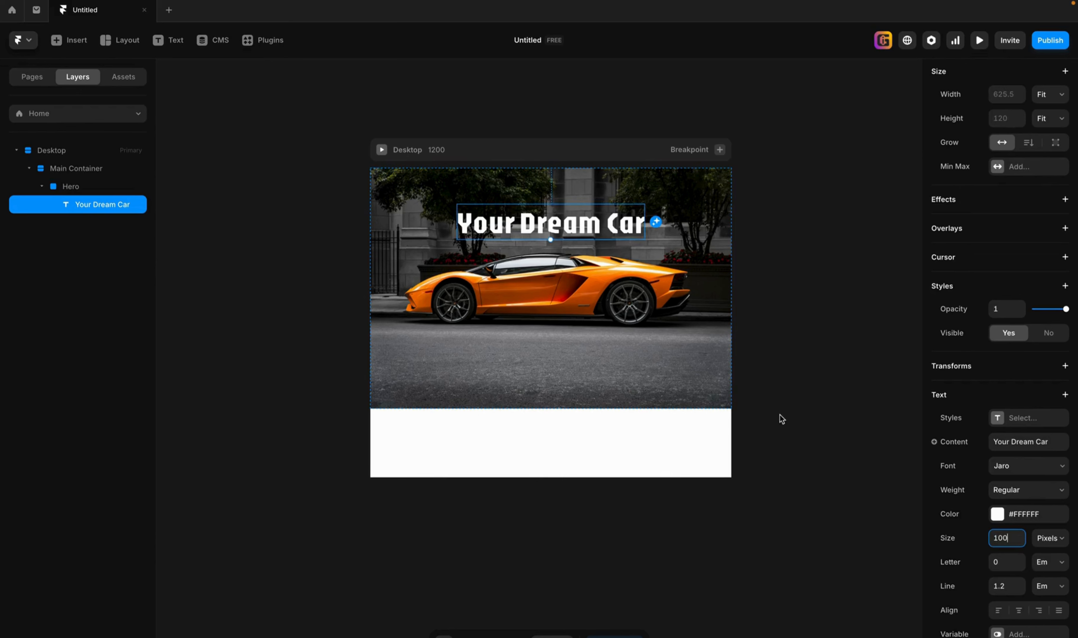
left_click_drag(569, 232, 567, 216)
left_click(621, 337)
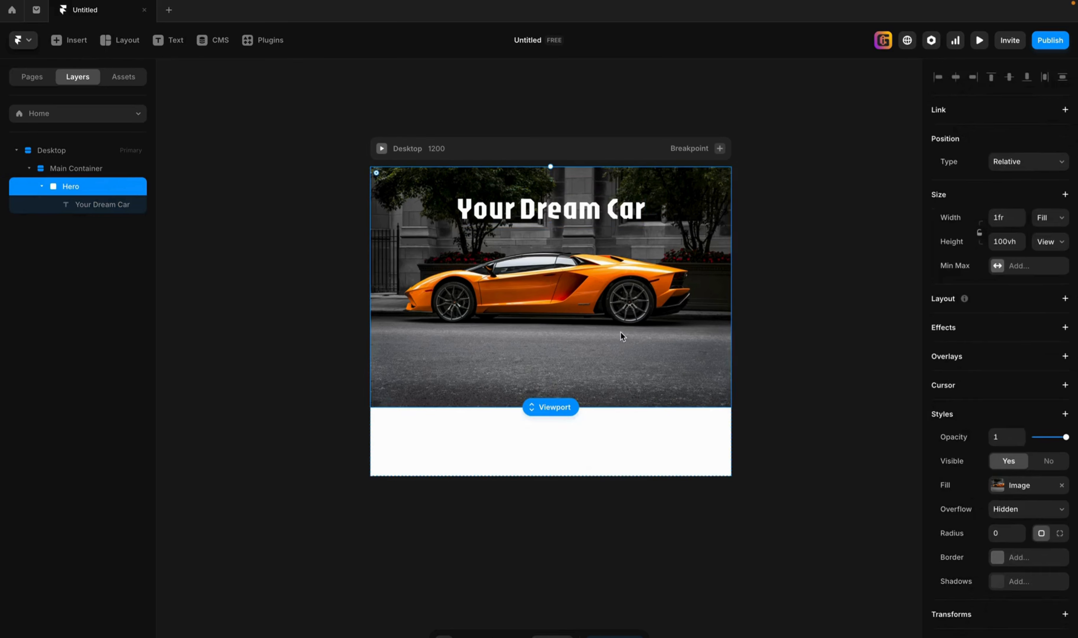
Duplicate the "Your Dream Car" heading and place the copy horizontally centred on the road below the car.
left_click(579, 207)
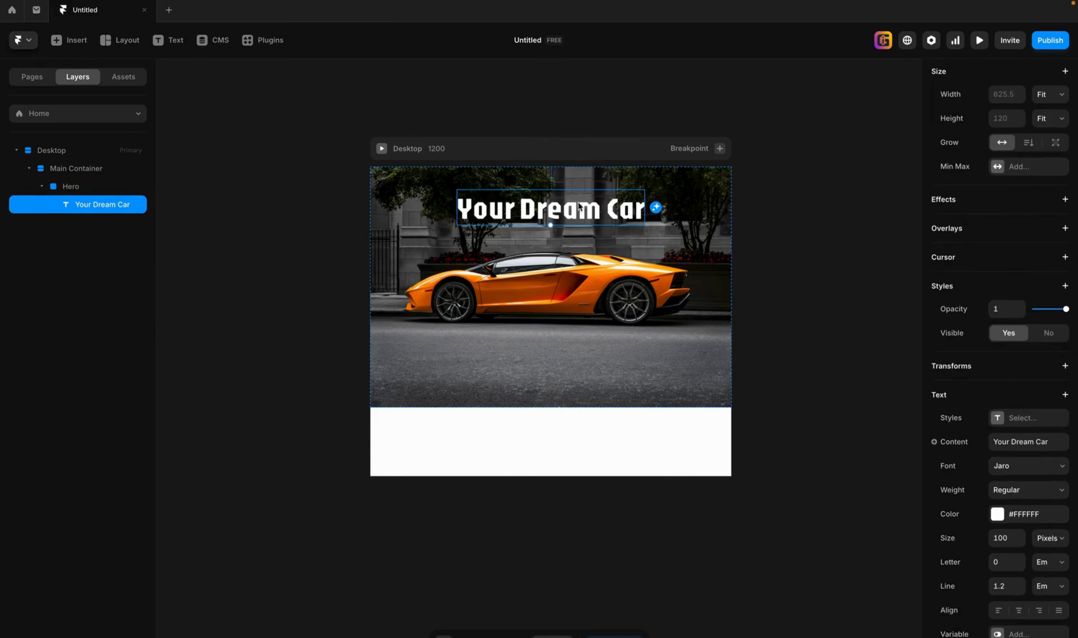
key("ctrl+d")
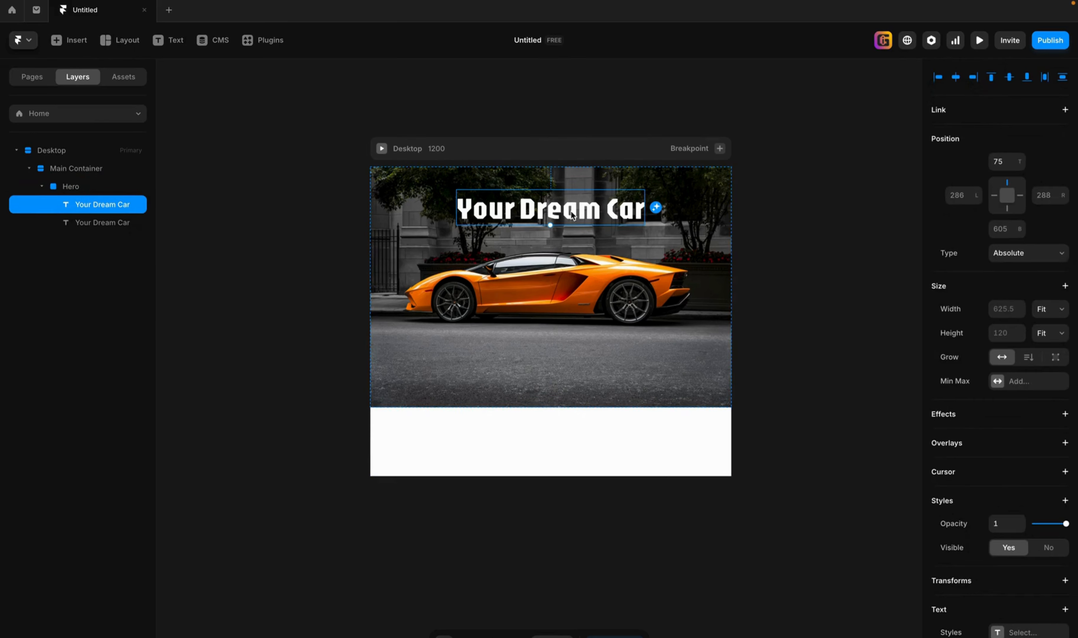
left_click_drag(570, 221, 571, 363)
Set the font size of the text copy below the car to 64 pixels.
scroll(1020, 414, "down", 8)
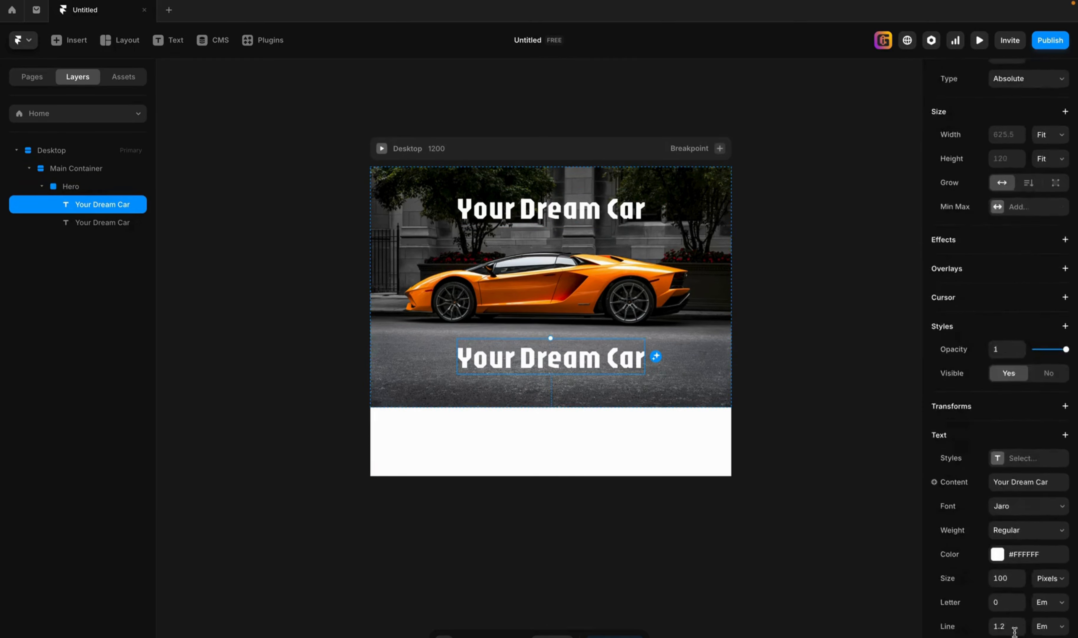
left_click(1011, 392)
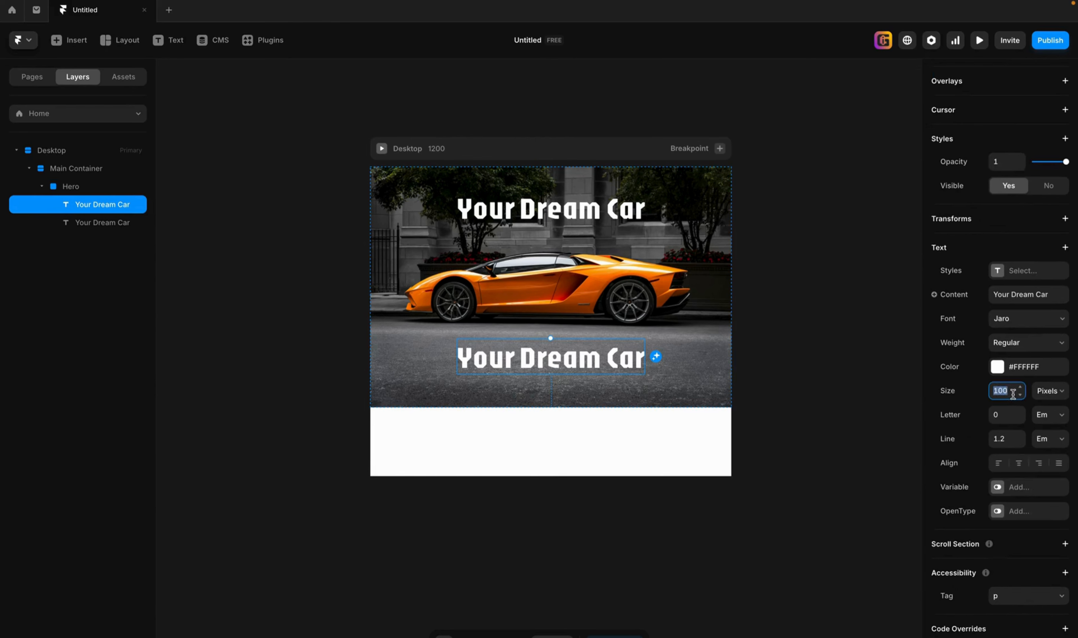
type("64")
key("Return")
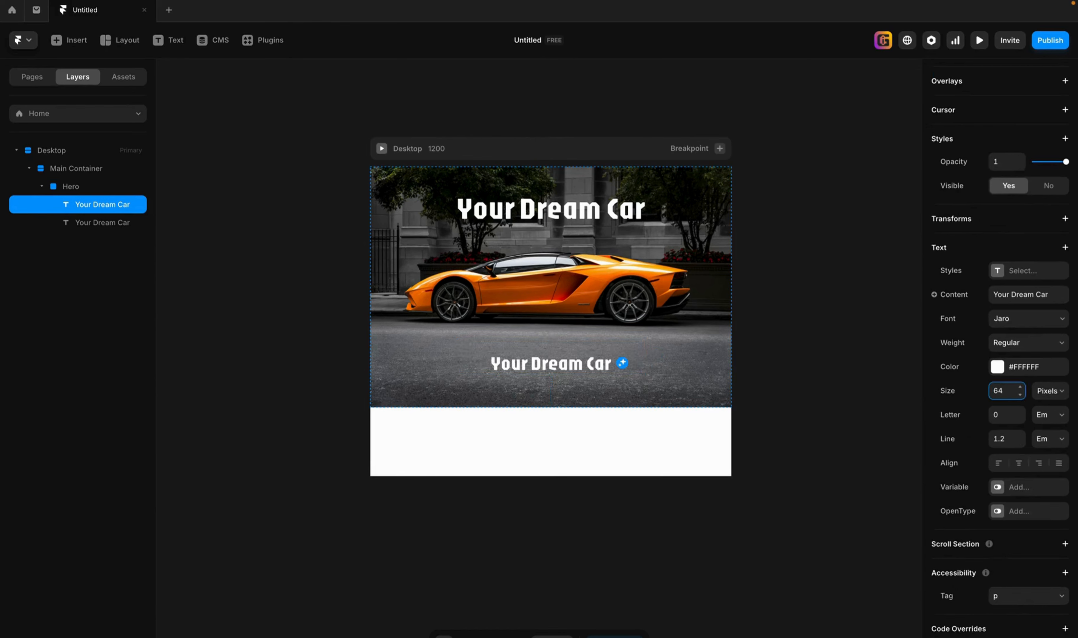
Replace the wording of the lower text with "You can have it if you want it".
double_click(575, 366)
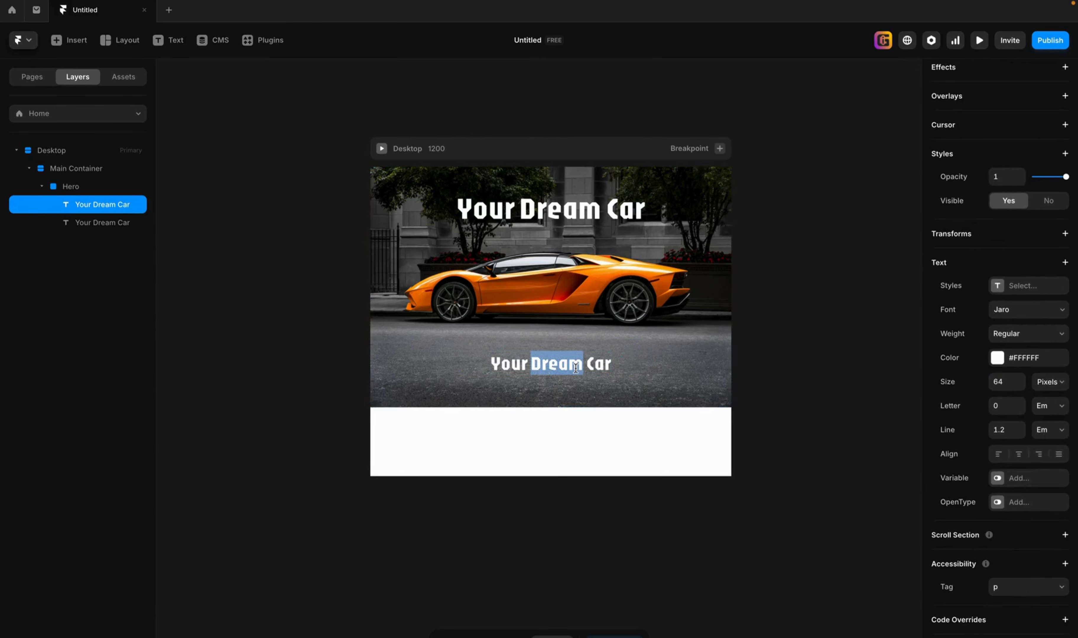
triple_click(575, 367)
type("Y")
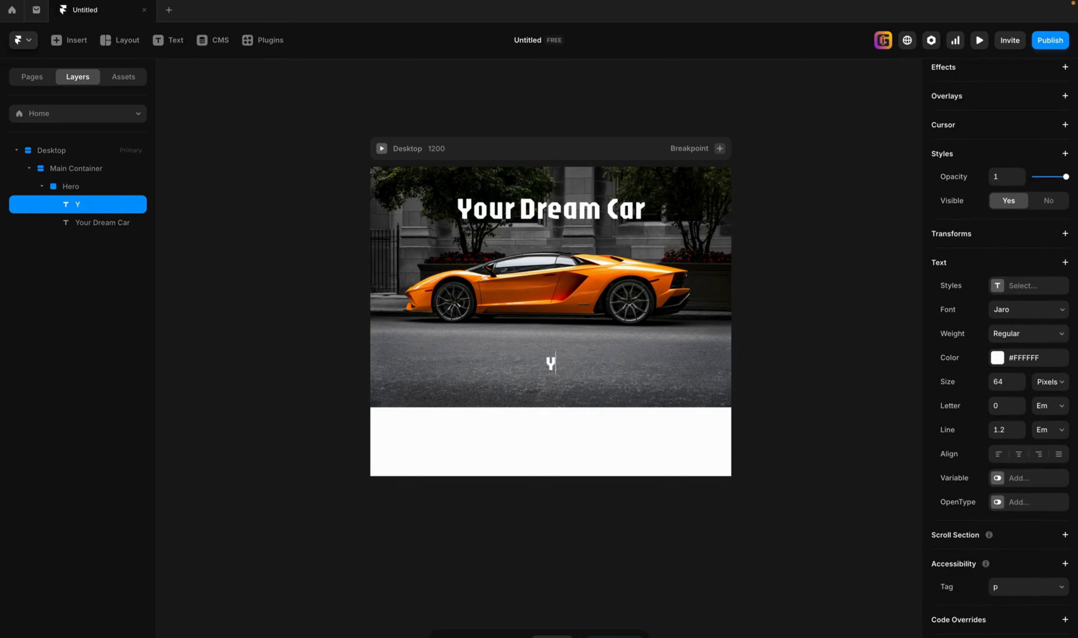
type("ou can have it i")
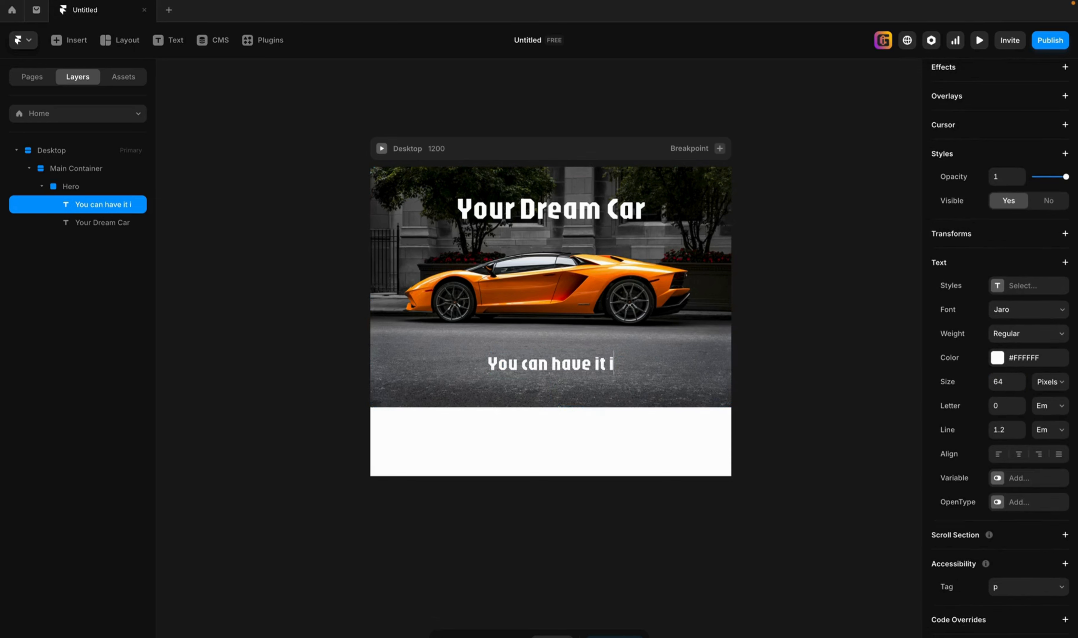
type("f you want it")
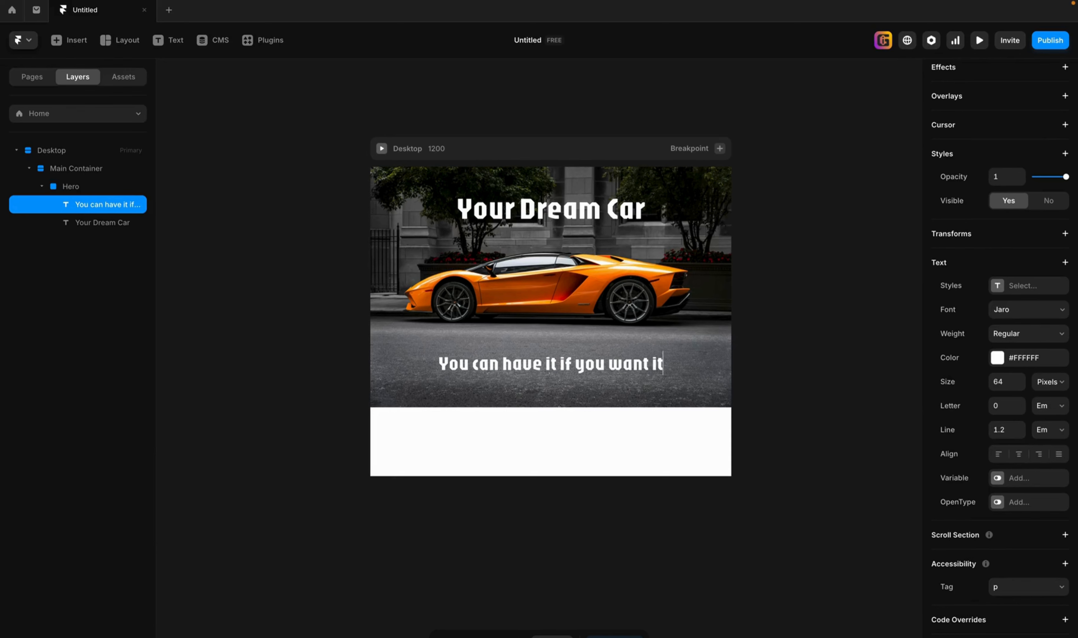
key("Escape")
left_click(779, 352)
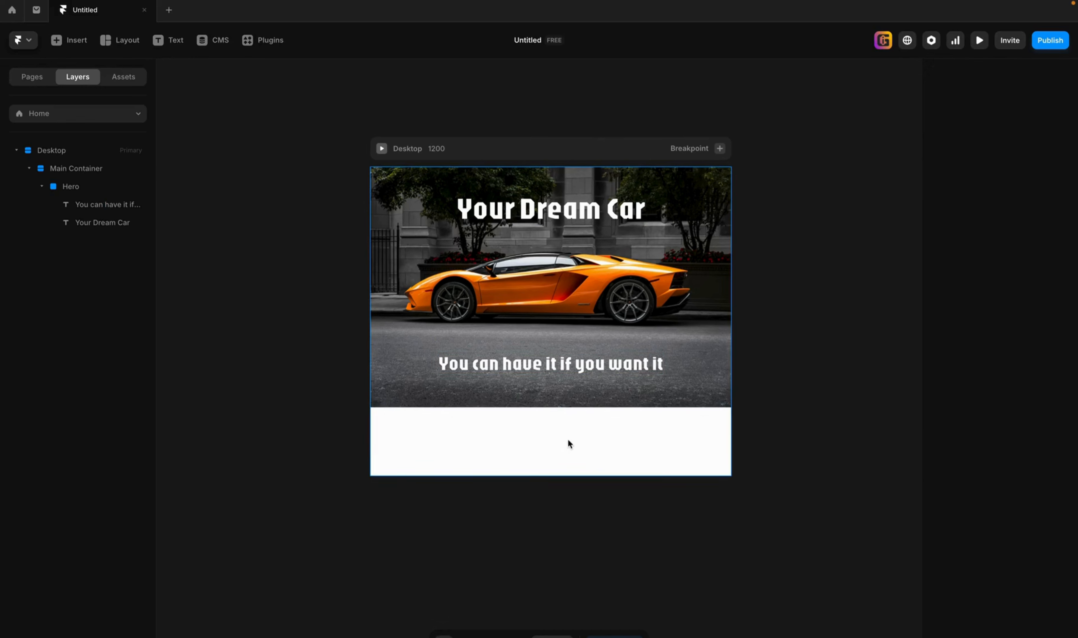
Insert the prebuilt blog section with three image cards and Read More buttons below the Main Container.
left_click(88, 169)
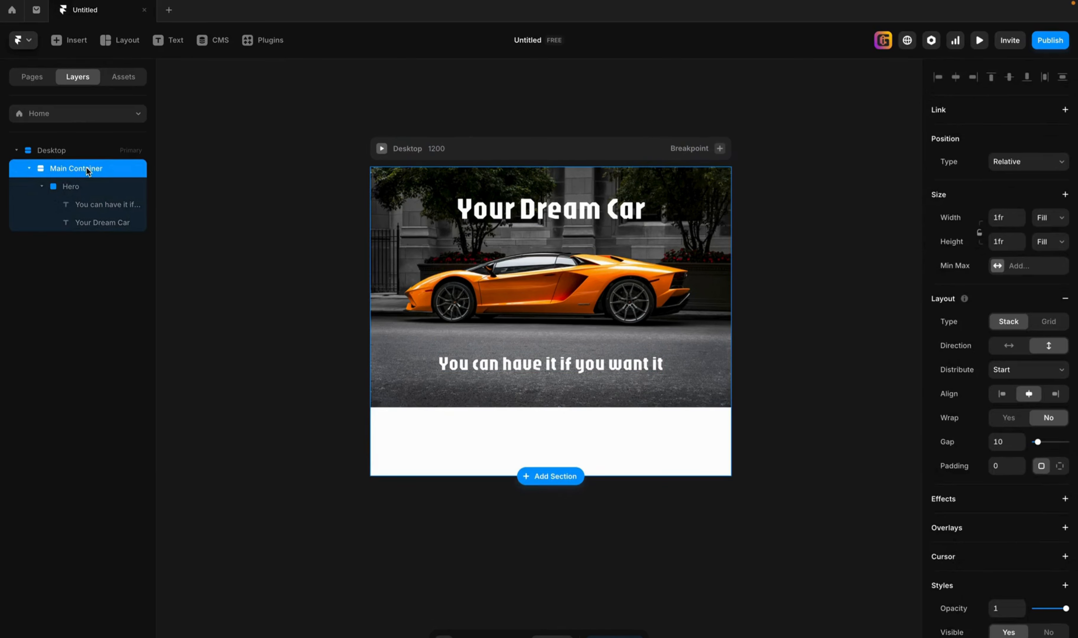
left_click(70, 40)
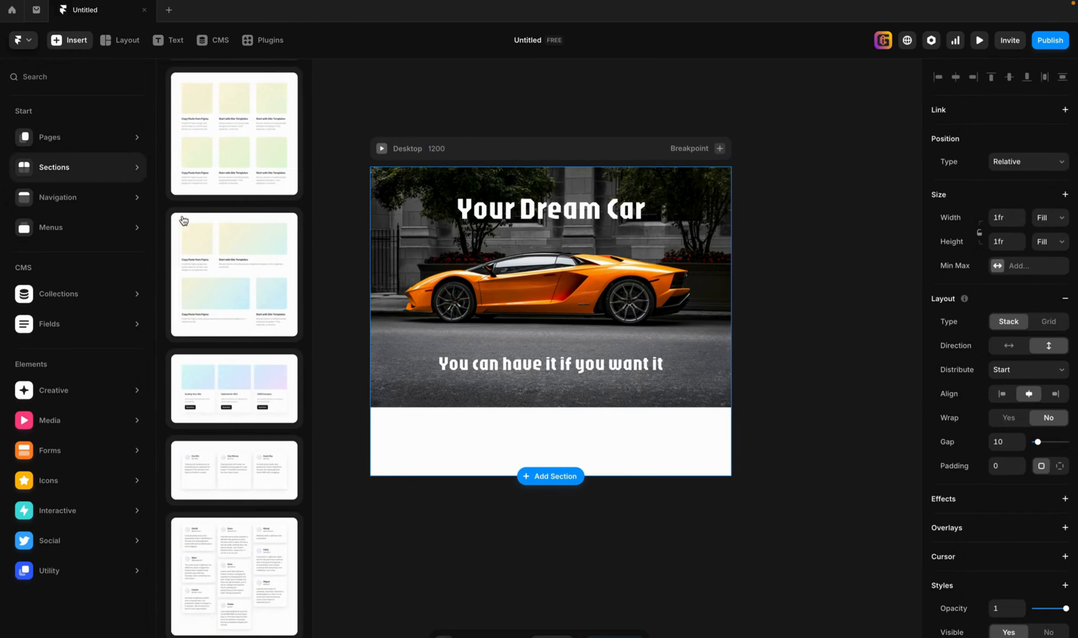
scroll(236, 525, "down", 1)
scroll(237, 523, "down", 7)
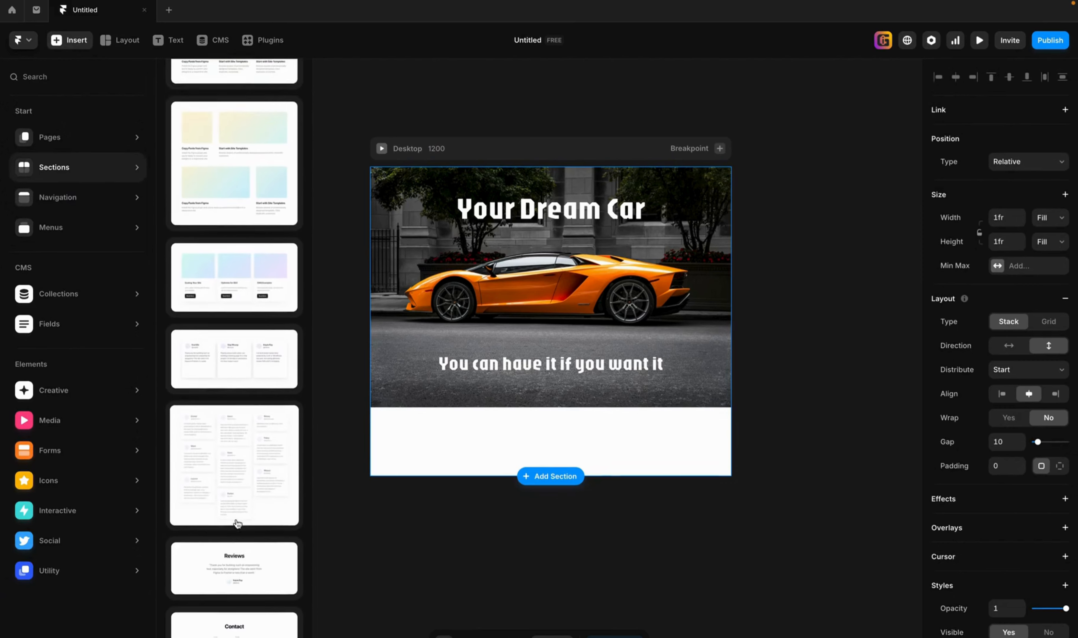
scroll(237, 522, "down", 2)
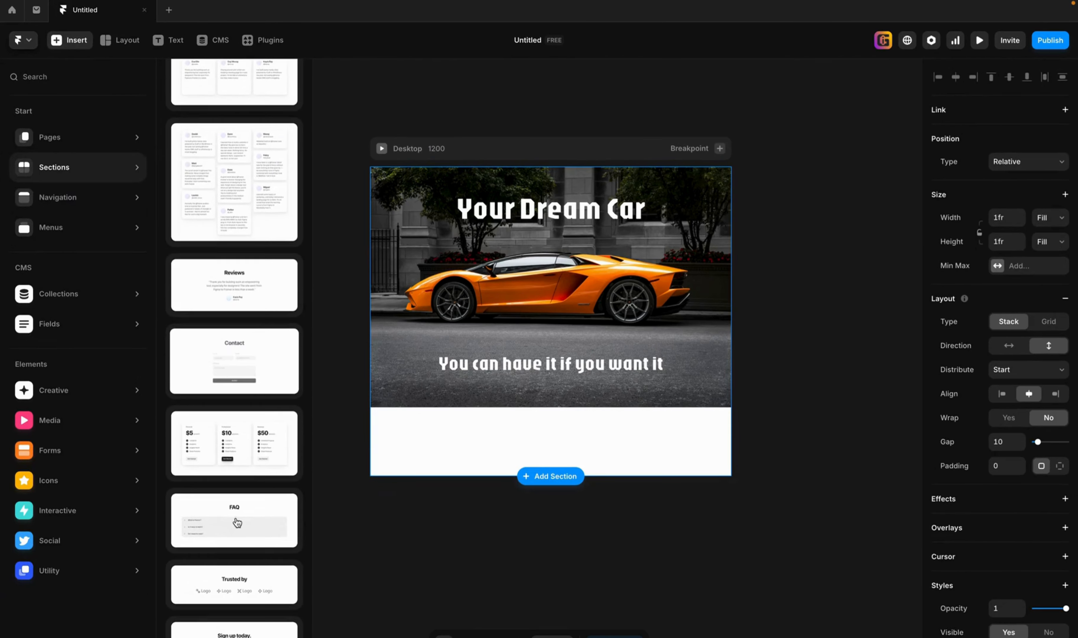
scroll(240, 466, "up", 2)
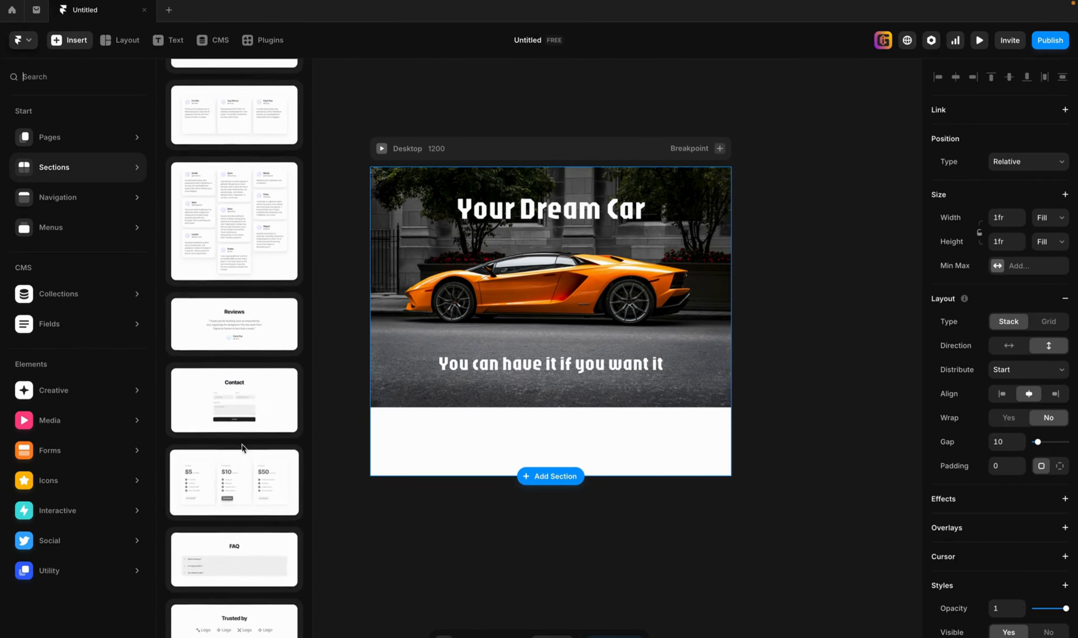
scroll(243, 449, "up", 4)
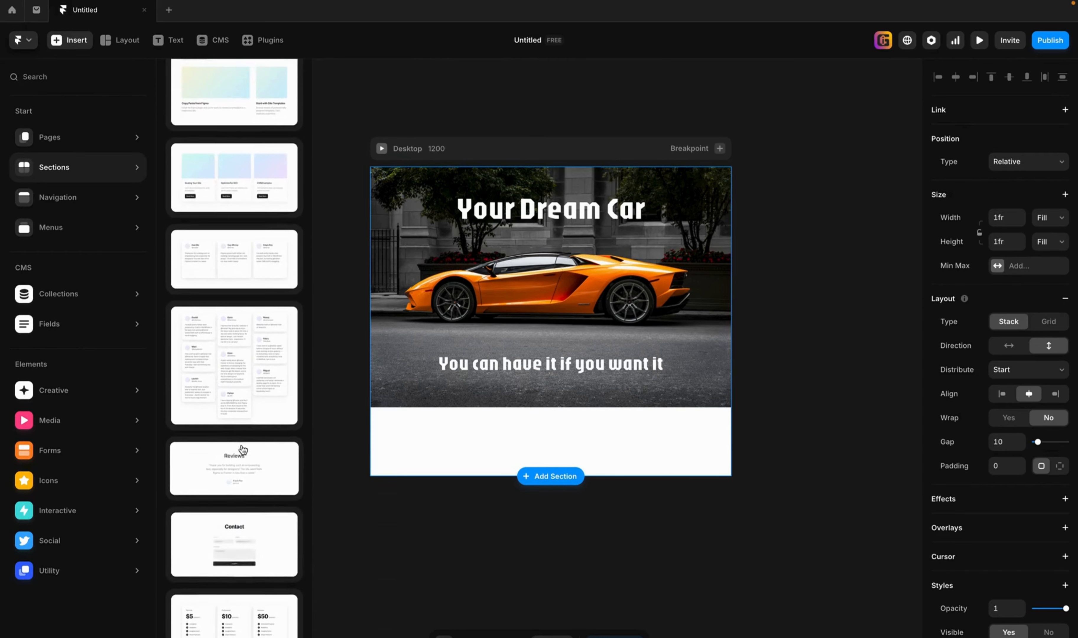
scroll(243, 450, "up", 2)
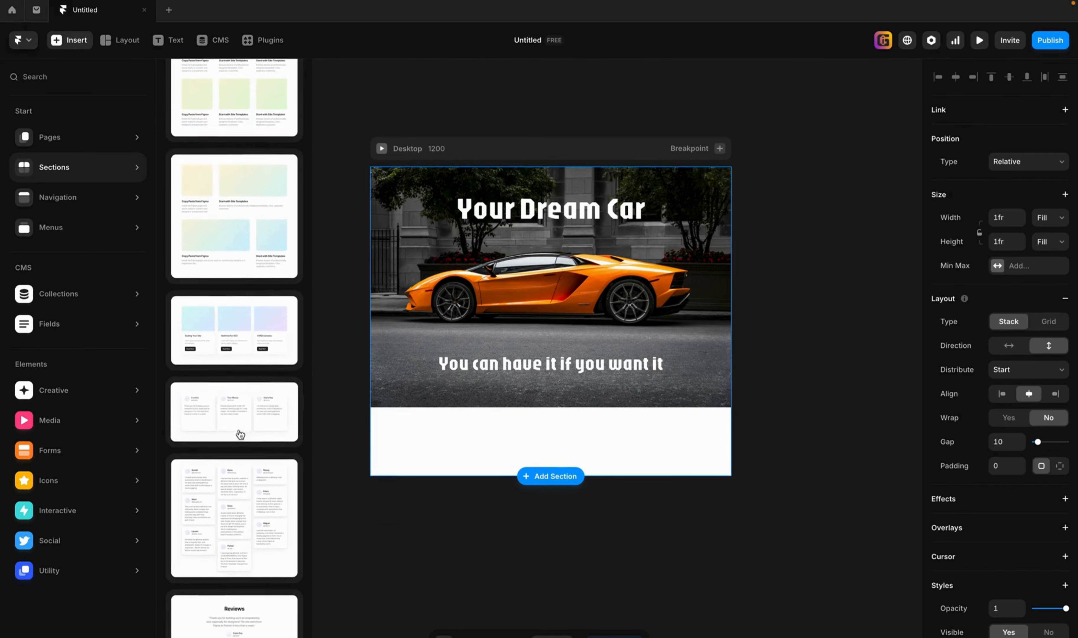
left_click(225, 341)
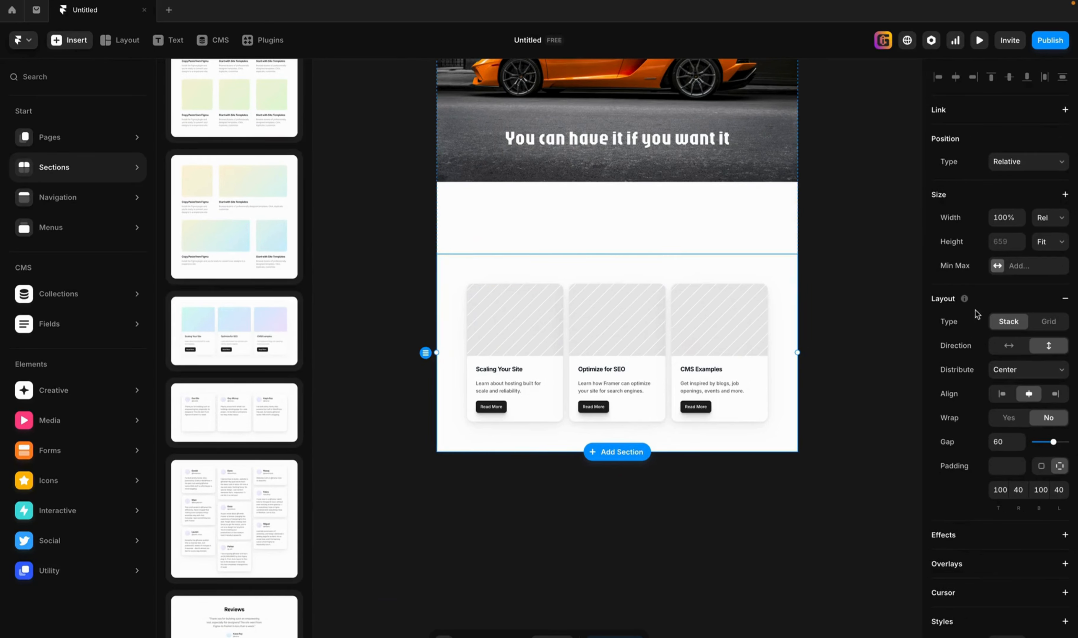
left_click(889, 358)
scroll(888, 358, "up", 3)
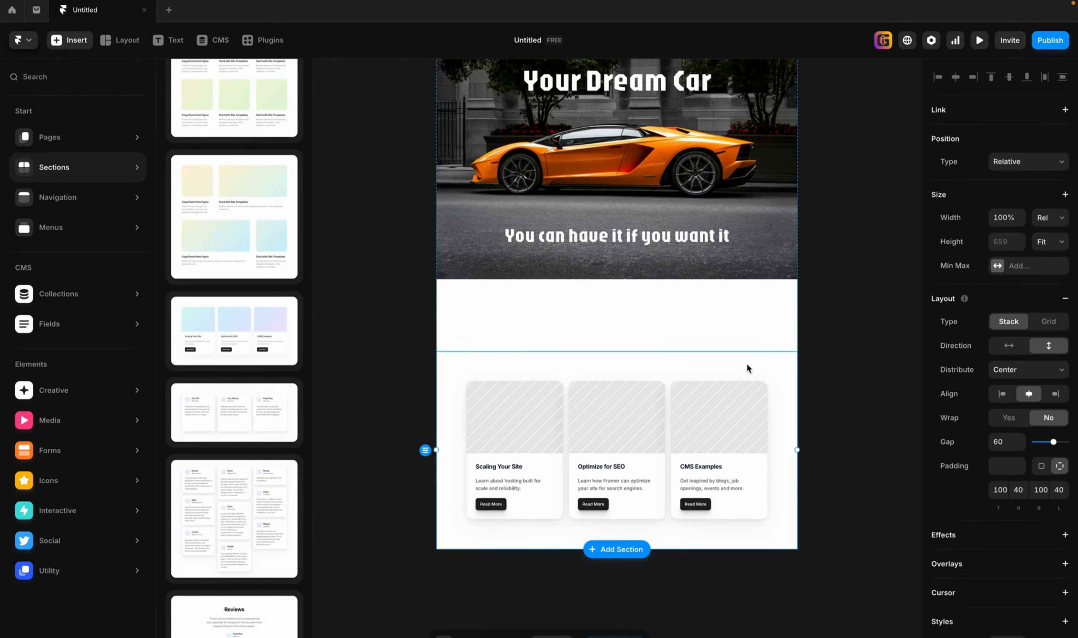
left_click(597, 323)
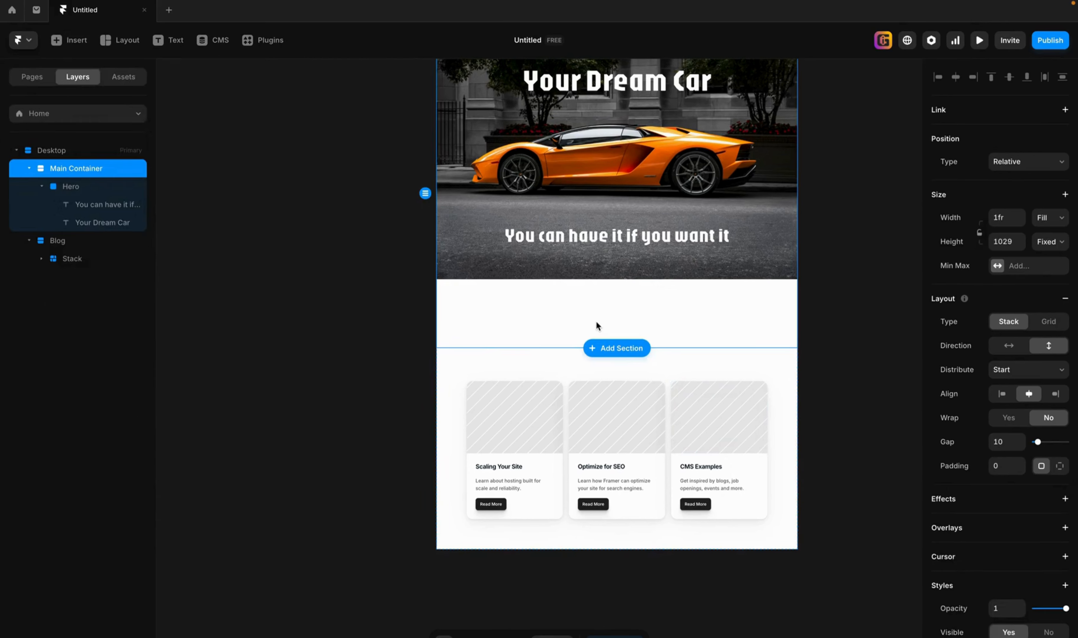
left_click(77, 189)
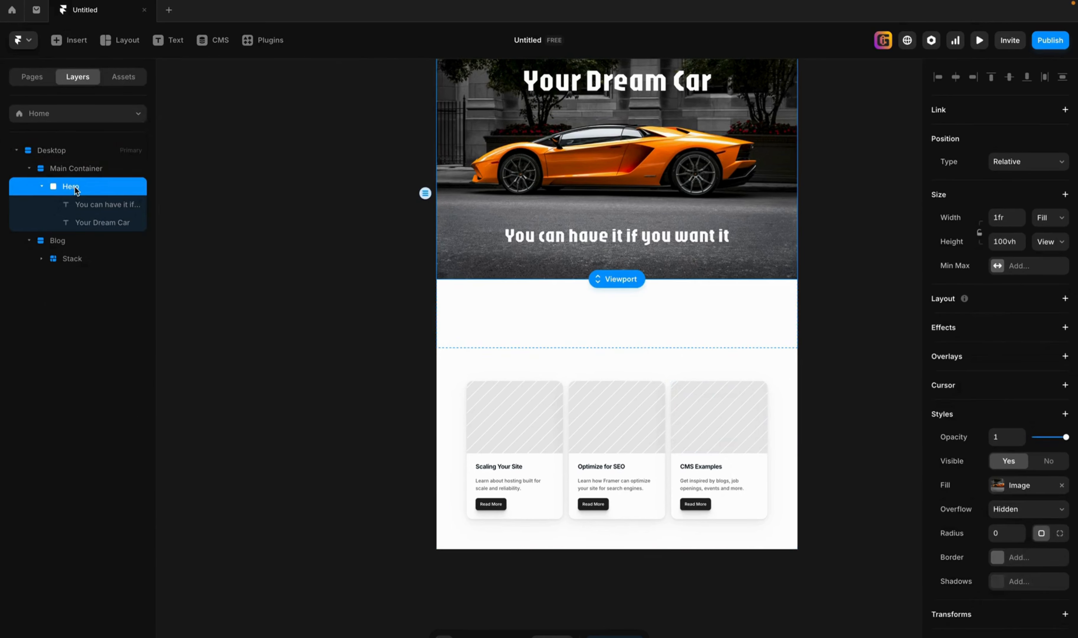
left_click(74, 171)
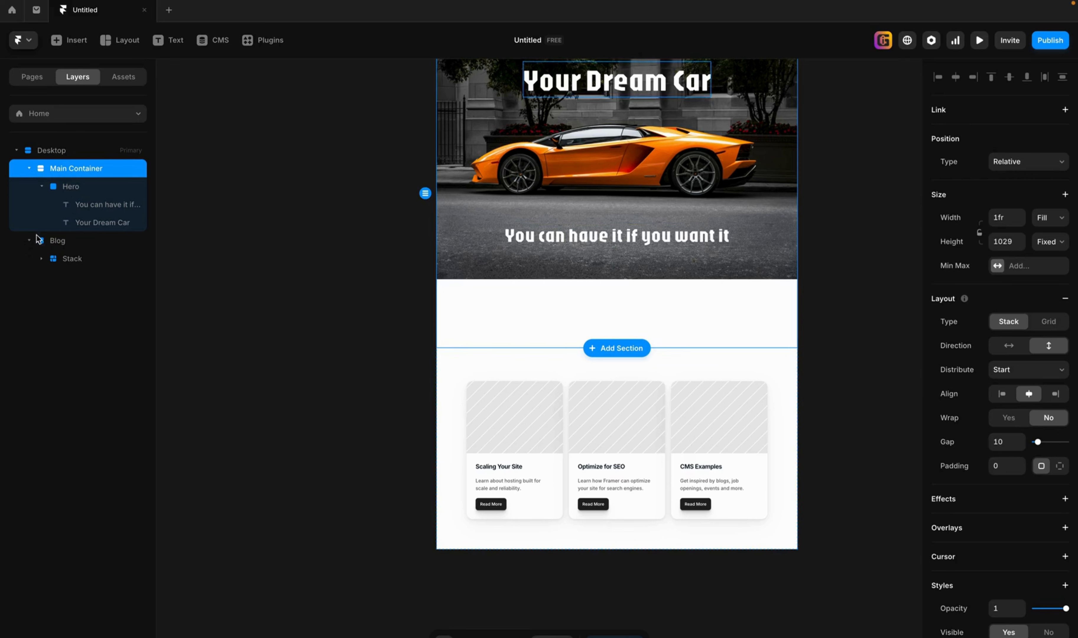
Rename the Blog section layer as Features.
left_click(55, 242)
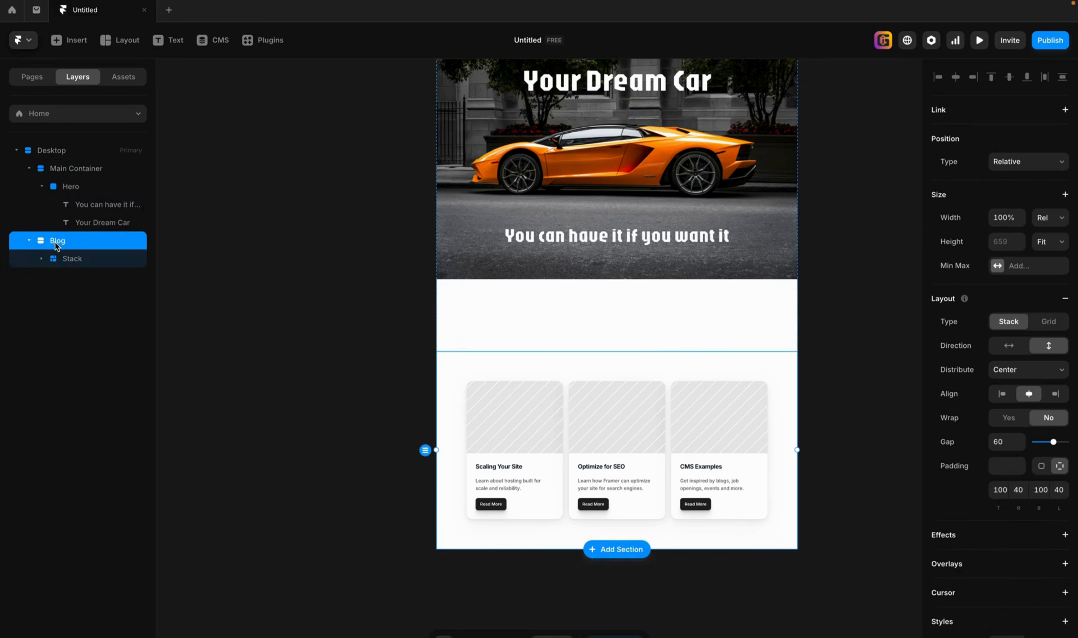
double_click(61, 240)
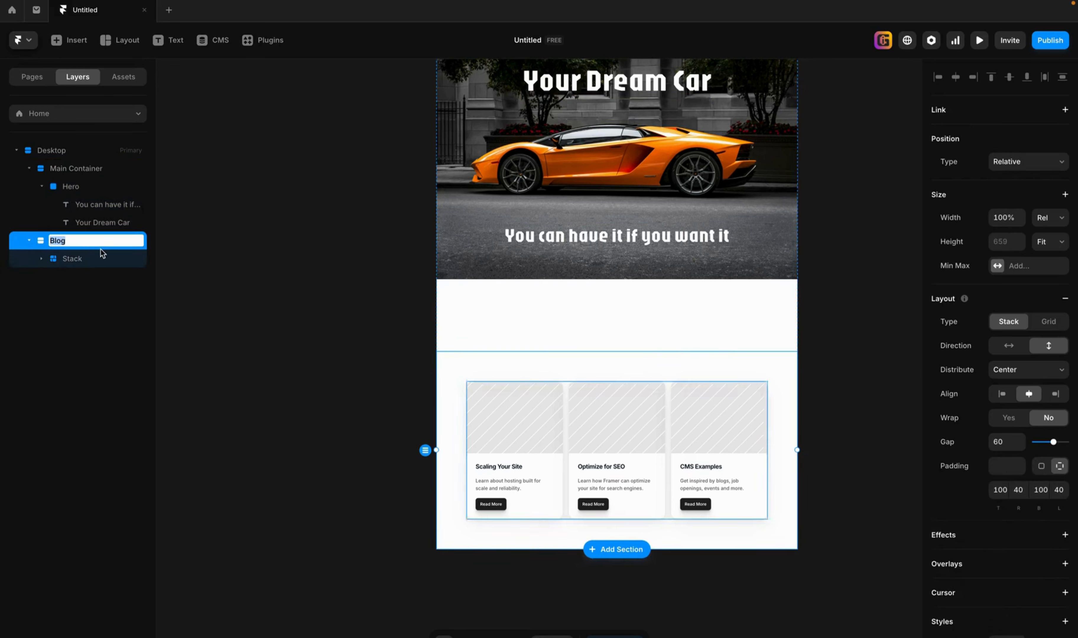
type("Fea")
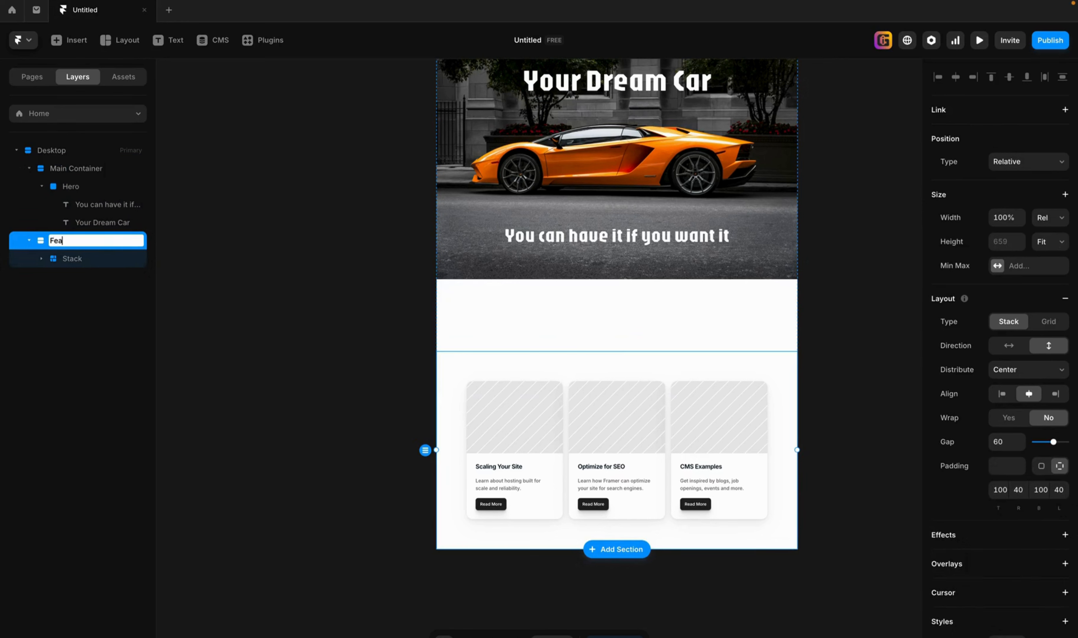
type("tures")
key("Return")
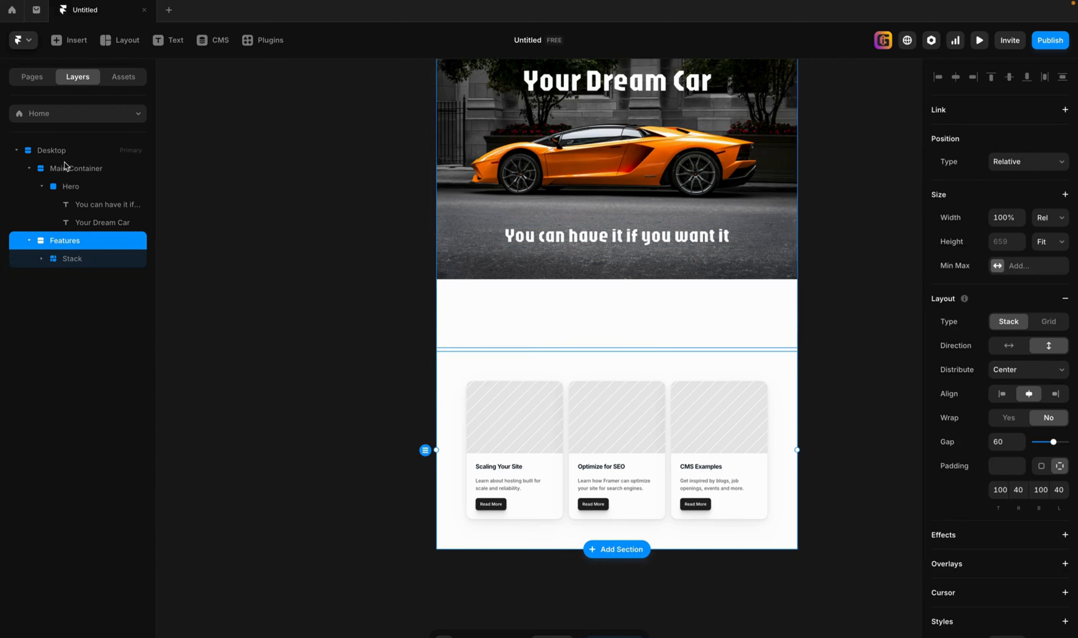
Nest the Features section inside the Main Container and set the container's height to Fit Content.
left_click_drag(55, 242, 66, 171)
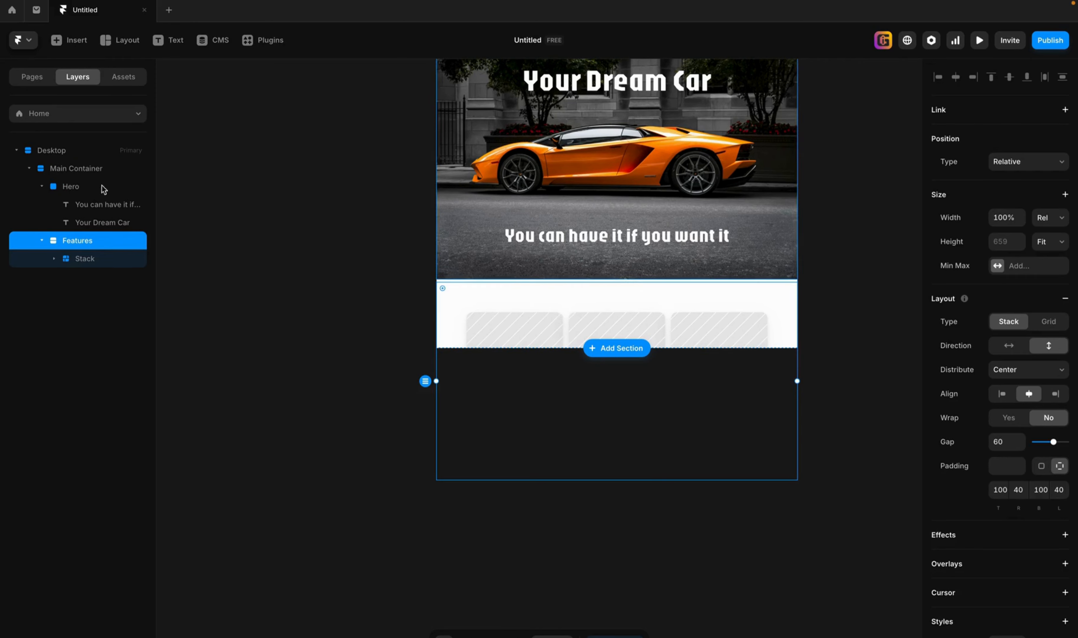
left_click(66, 154)
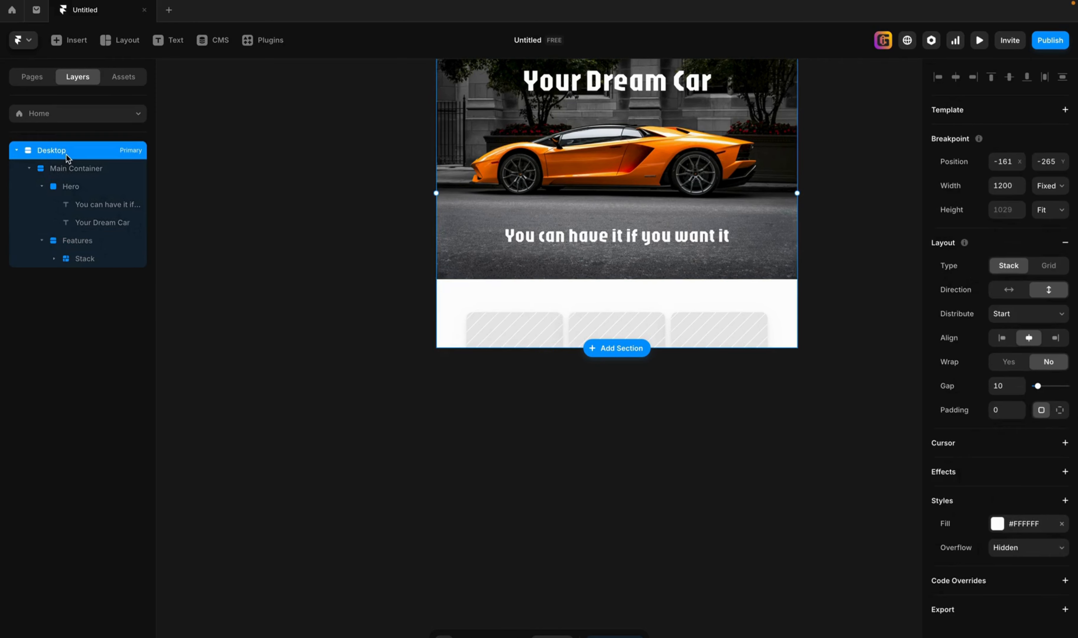
left_click(1056, 191)
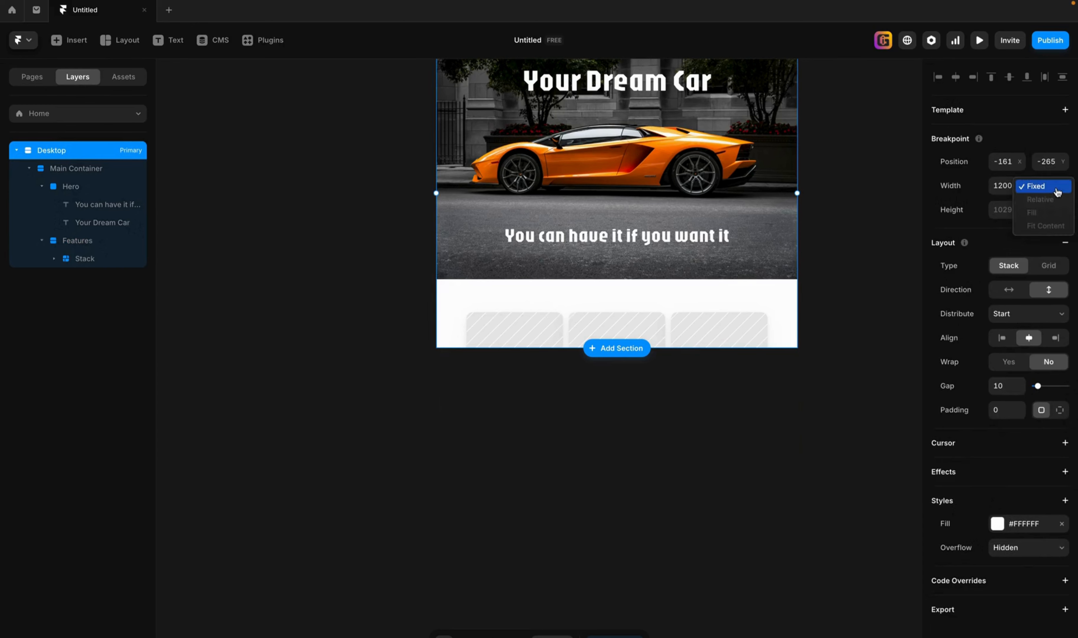
left_click(76, 170)
left_click(75, 170)
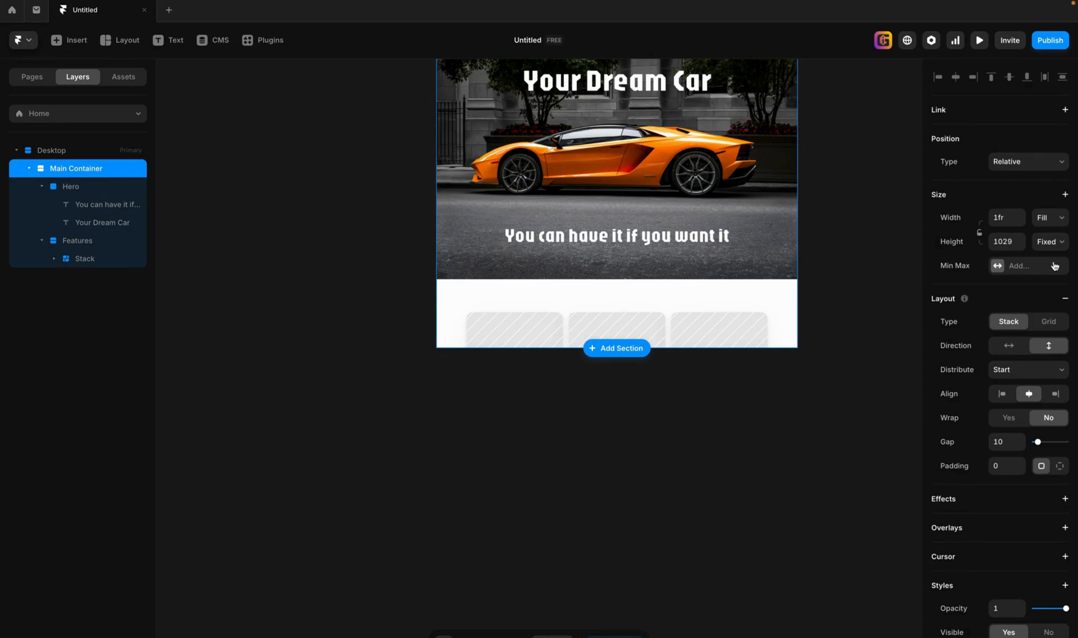
left_click(1049, 242)
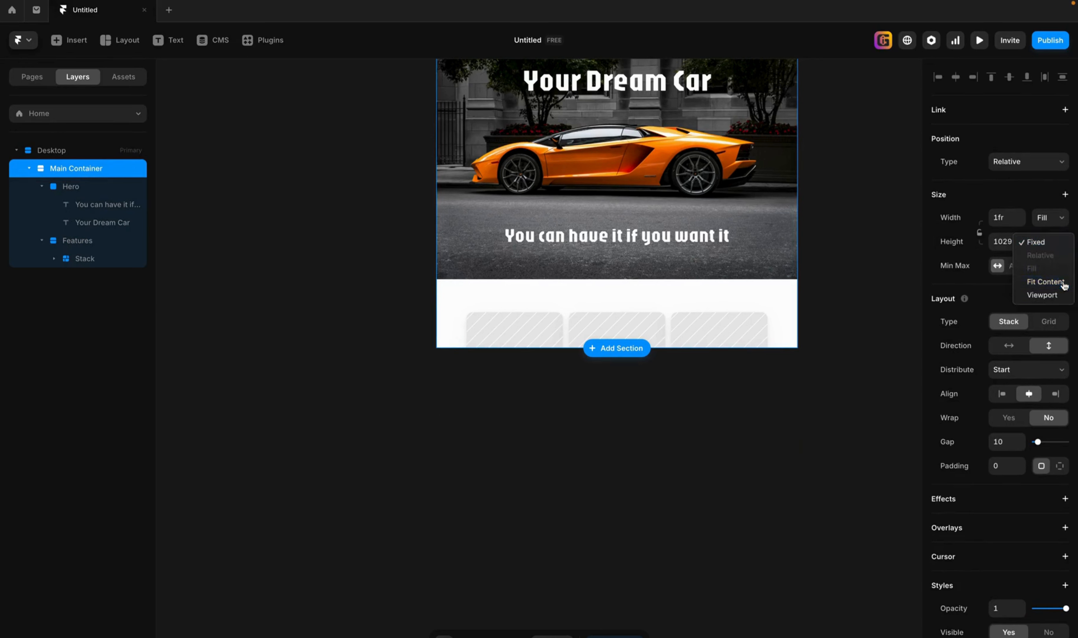
left_click(1043, 282)
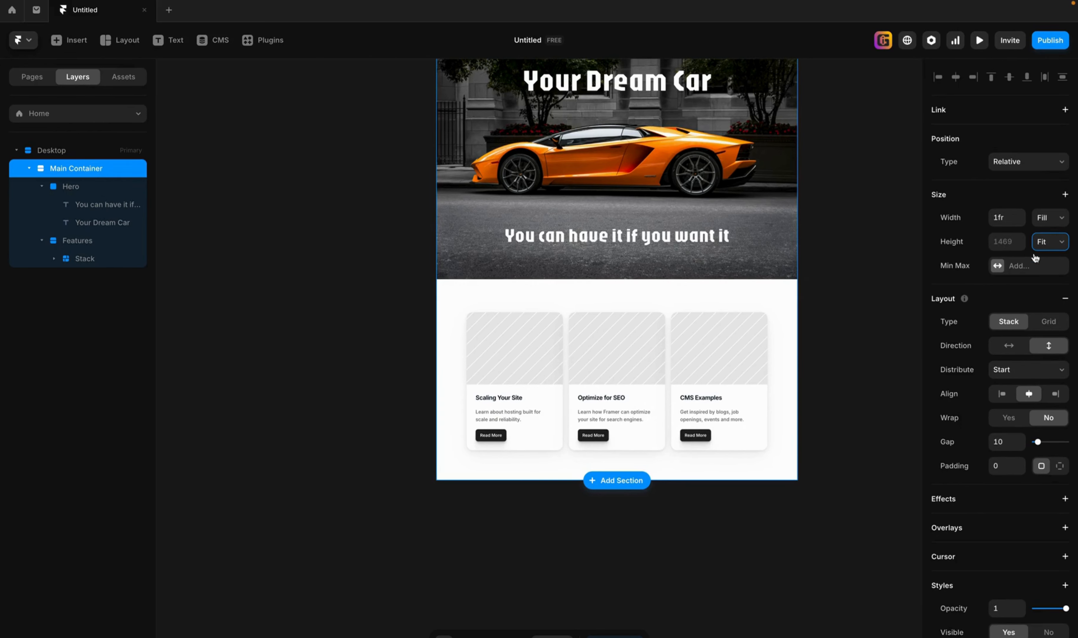
left_click(810, 527)
scroll(762, 340, "right", 3)
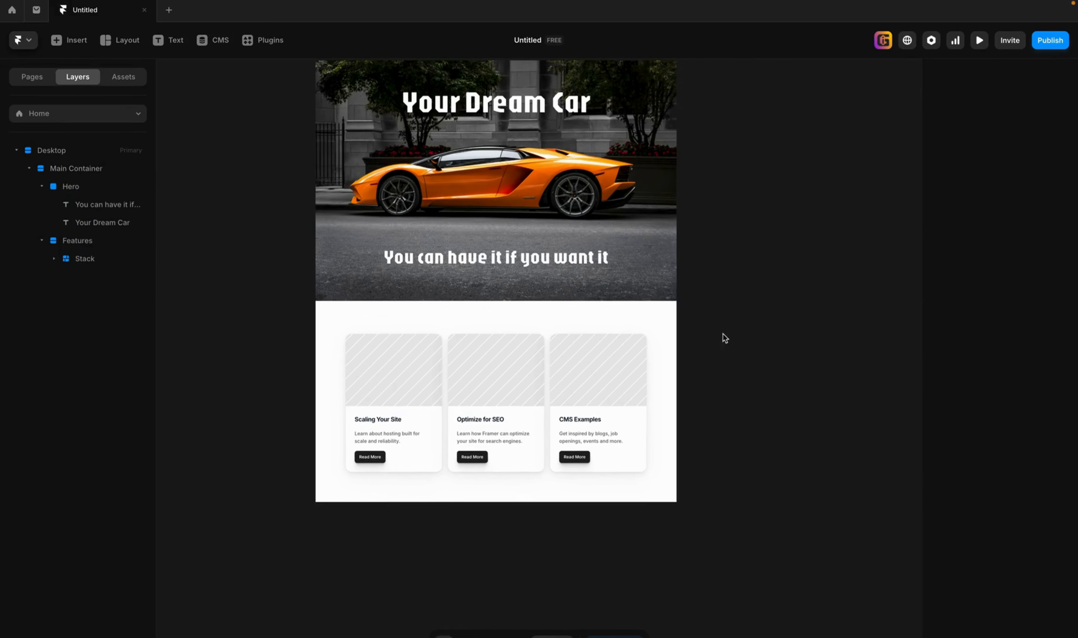
scroll(723, 335, "left", 3)
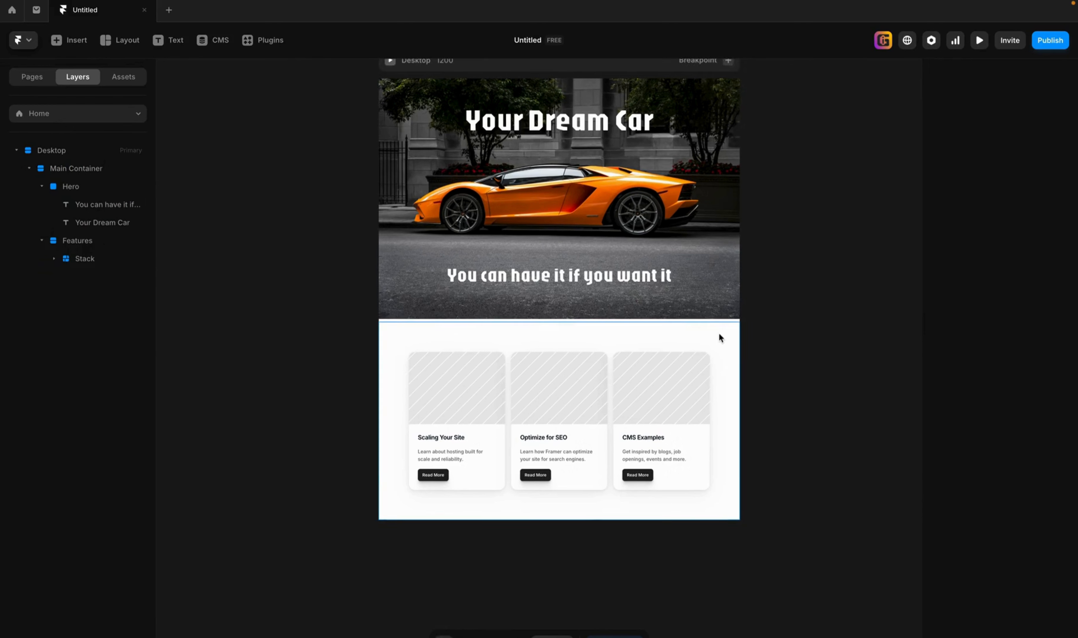
Fill the background of the Features section with the dark red #682C2C.
left_click(700, 319)
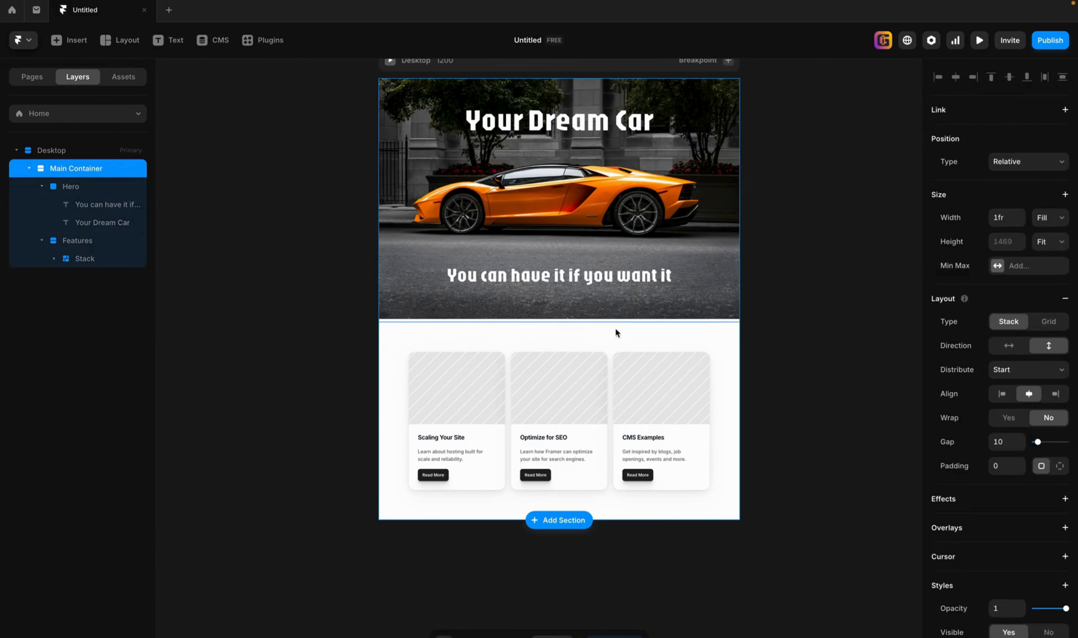
left_click(584, 330)
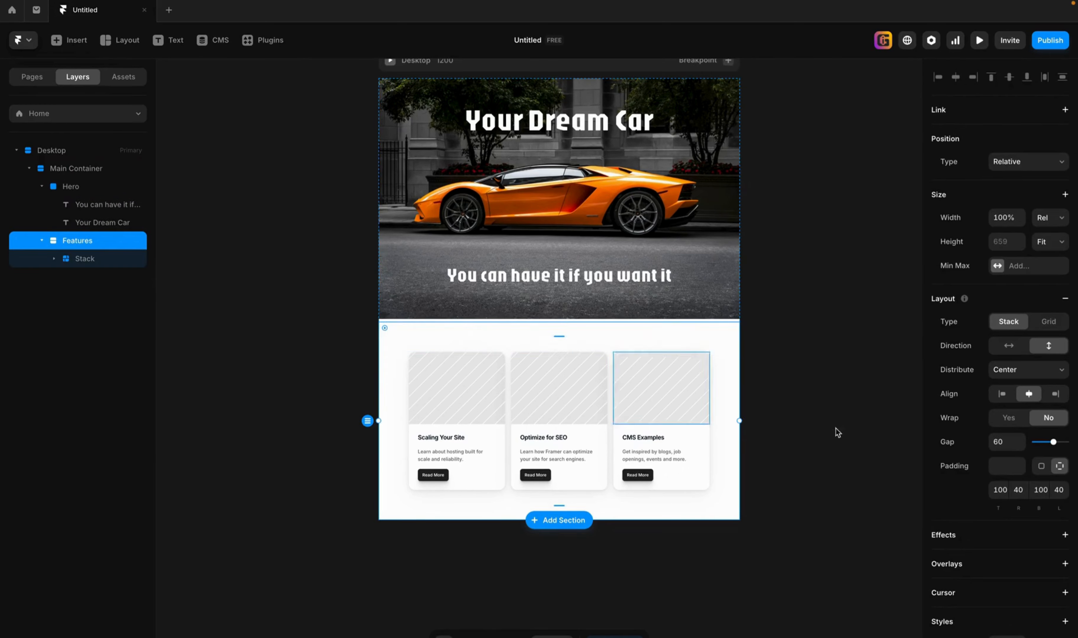
scroll(1055, 601, "down", 5)
left_click(997, 499)
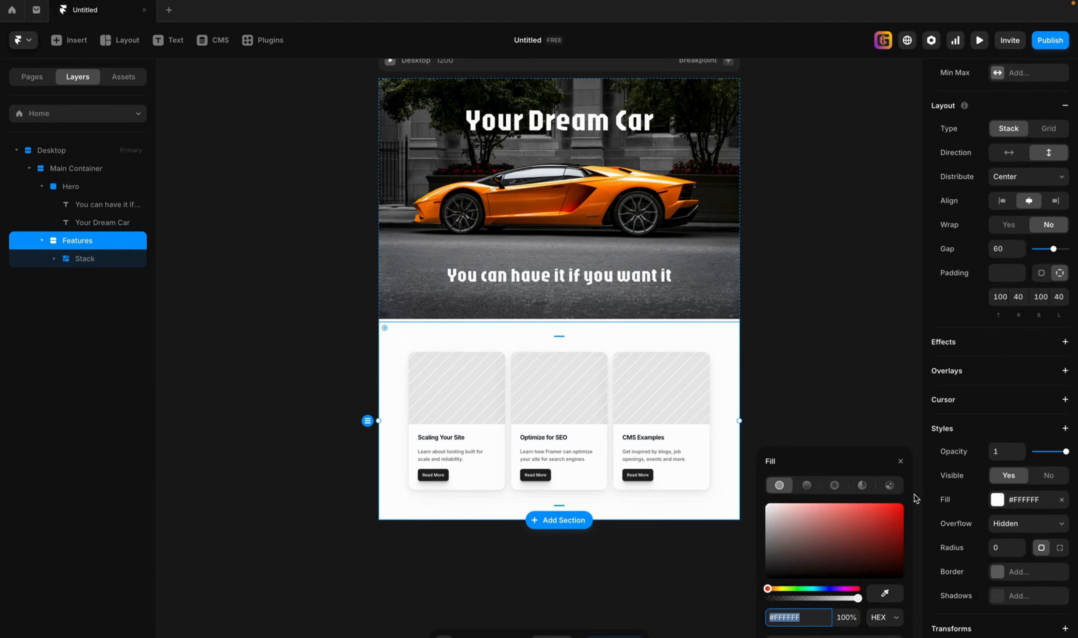
left_click(830, 547)
left_click(843, 548)
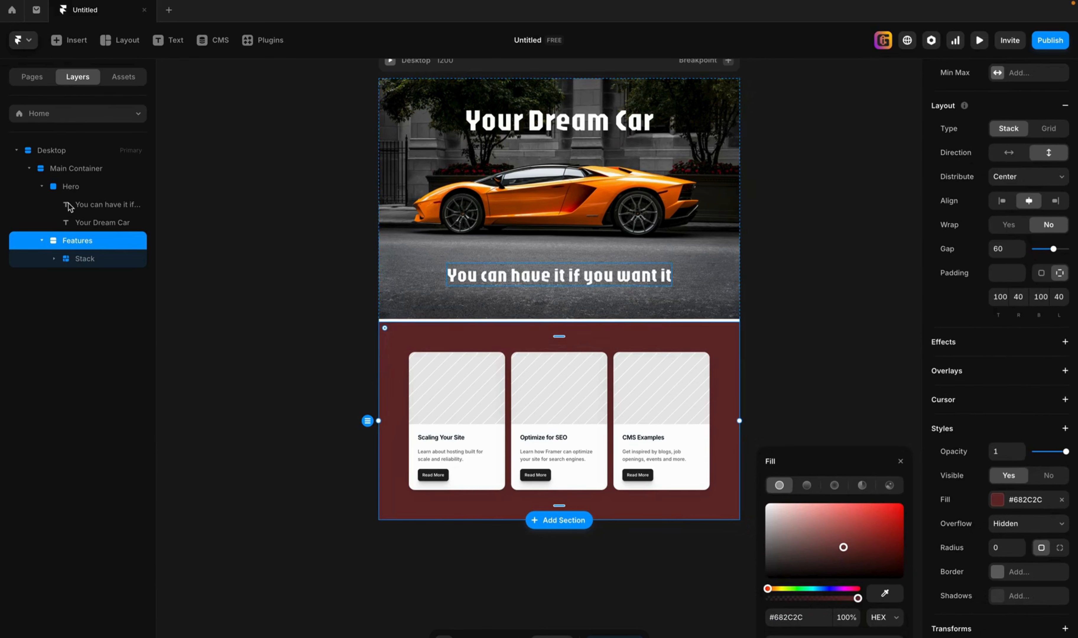
Set the Main Container's gap to 0 to close the white strip between the Hero and Features sections.
left_click(42, 186)
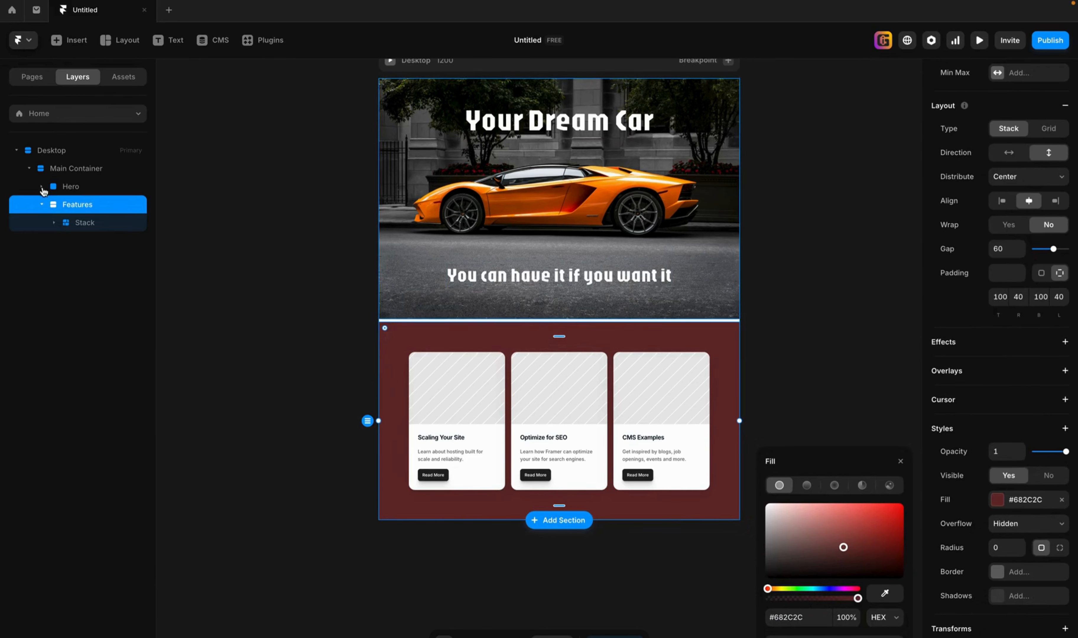
left_click(54, 172)
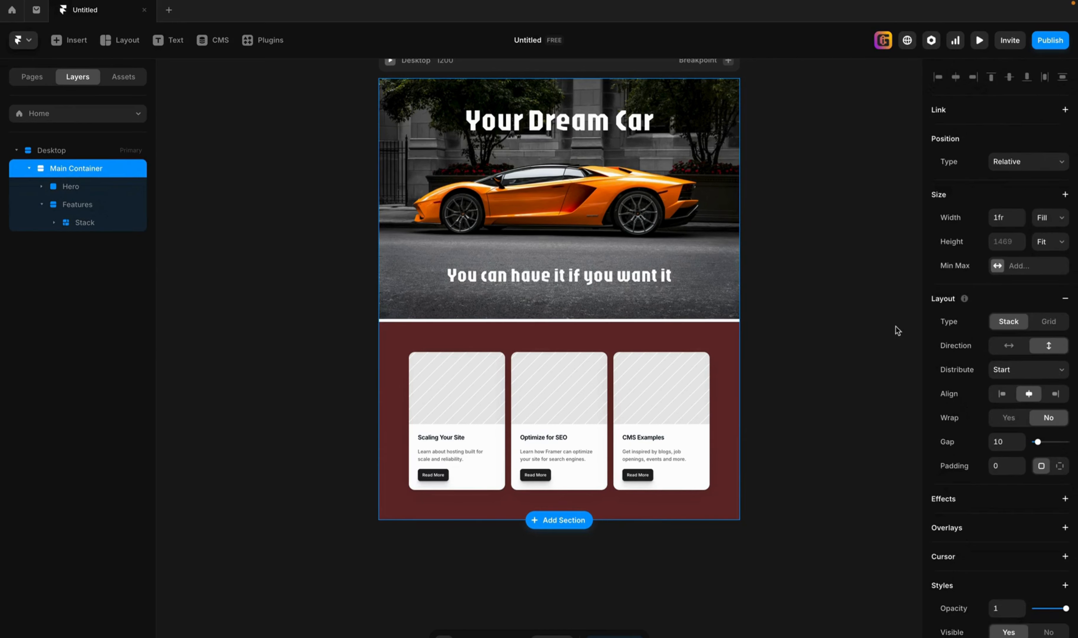
left_click(1006, 442)
type("0")
key("Return")
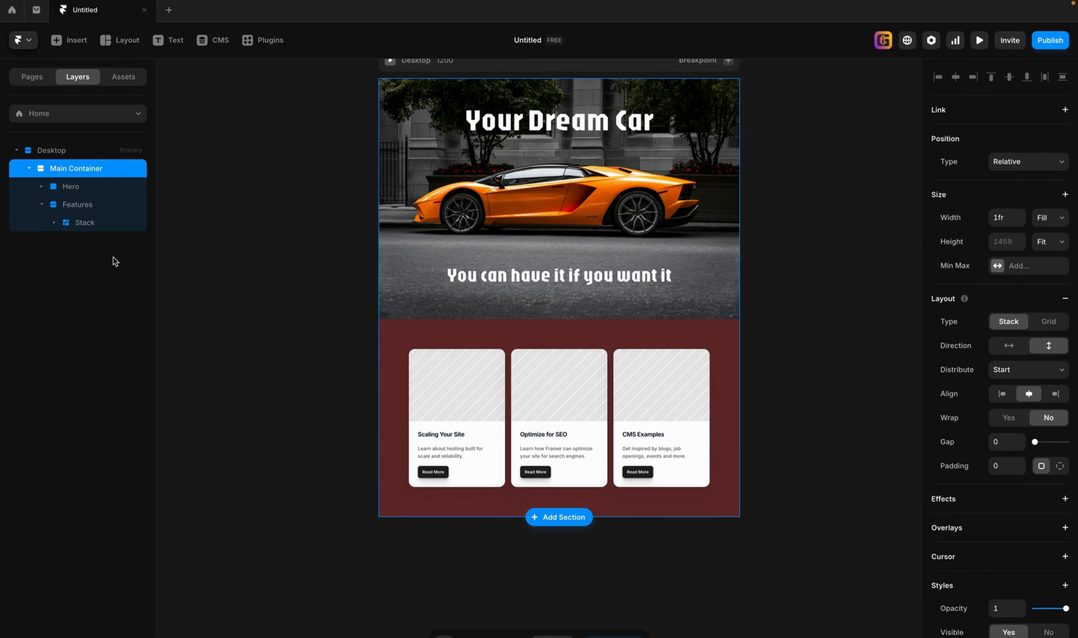
Change the Features section's fill to black and convert it to a linear gradient running from #545454 to black.
left_click(86, 204)
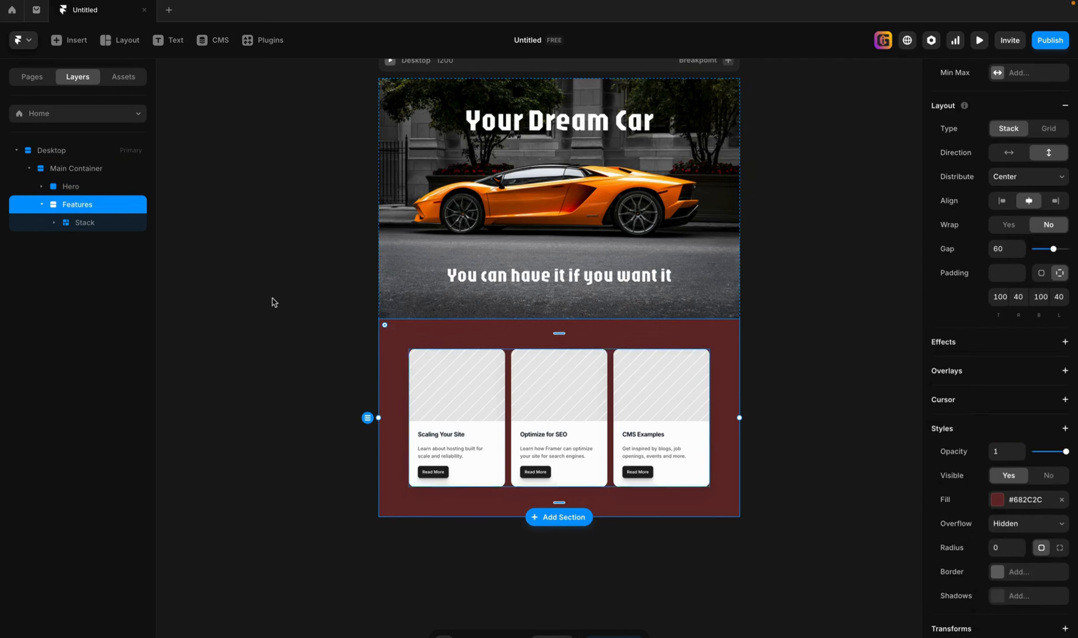
left_click(1059, 500)
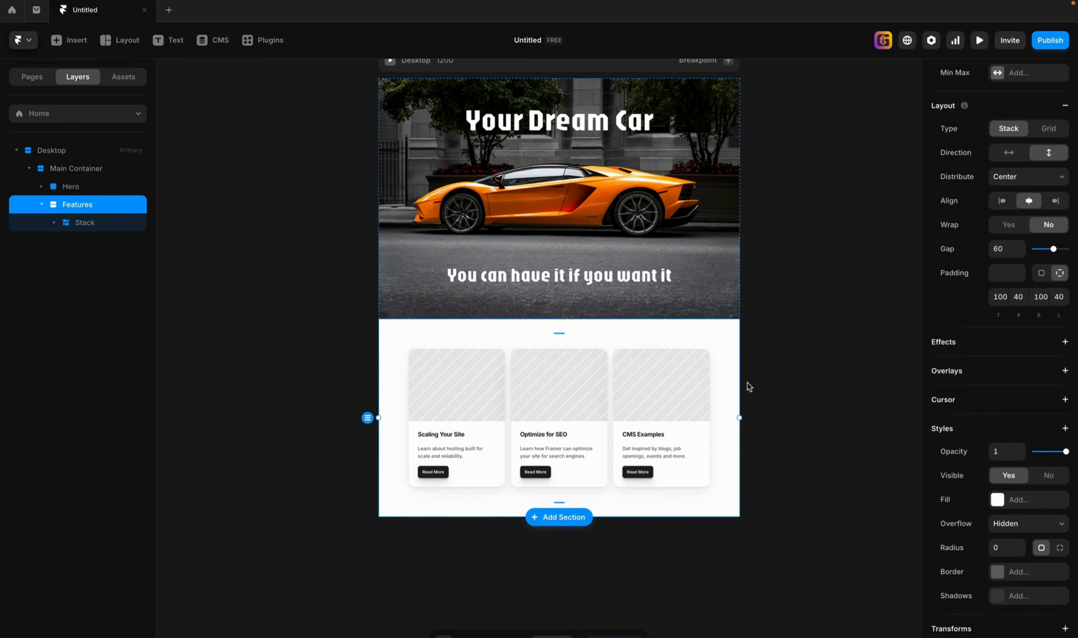
left_click(1019, 499)
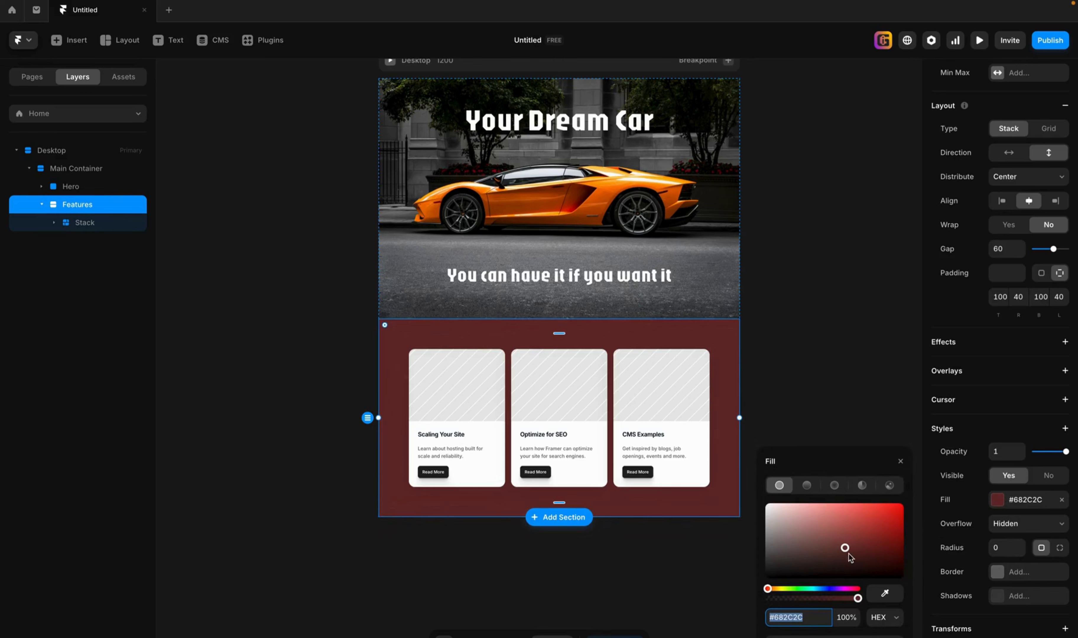
left_click_drag(849, 557, 746, 595)
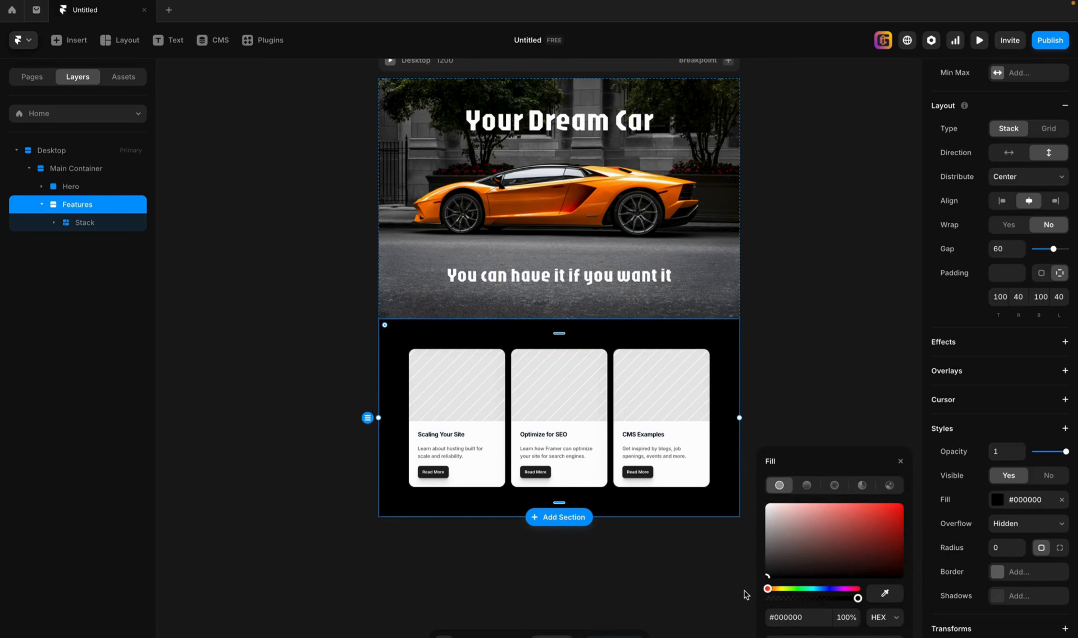
left_click(807, 485)
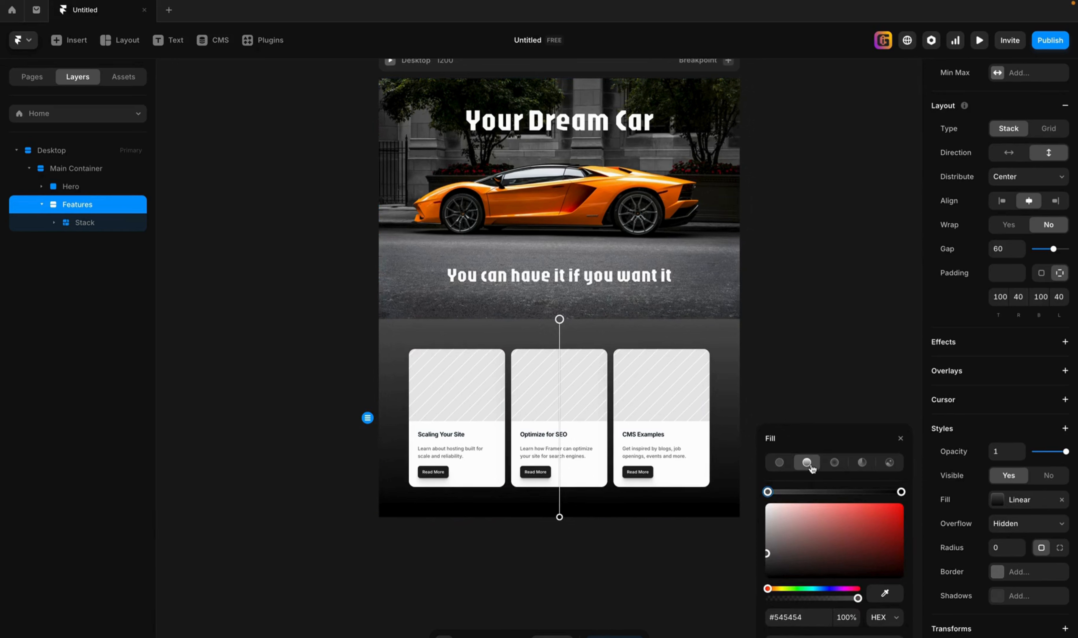
Try to move the end point of the Features section's linear gradient, and undo the change.
mouse_move(561, 320)
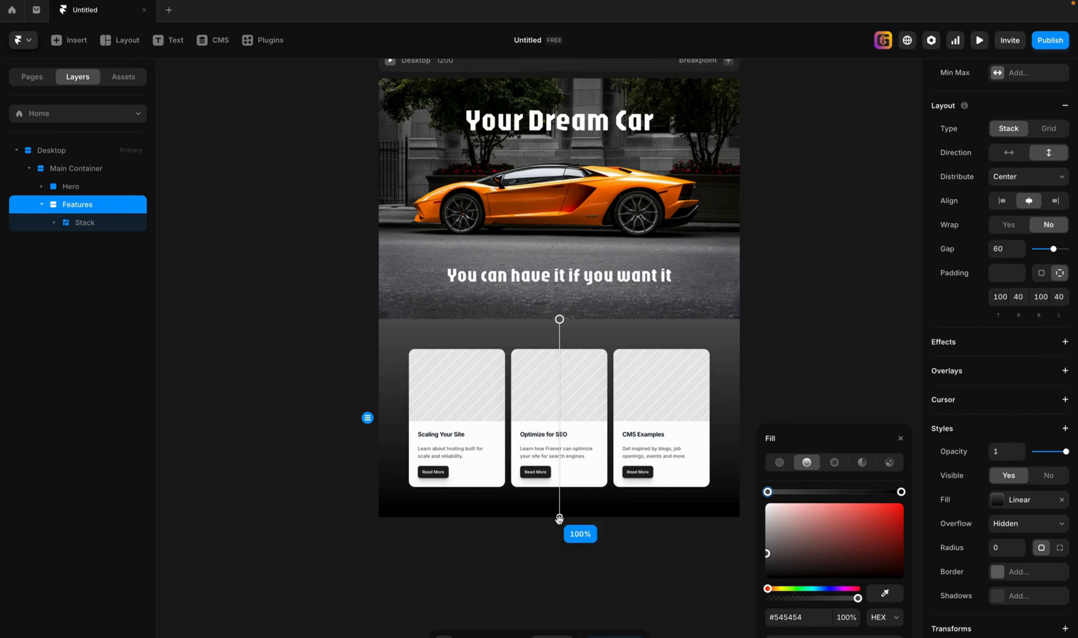
left_click_drag(559, 520, 621, 503)
key("ctrl+z")
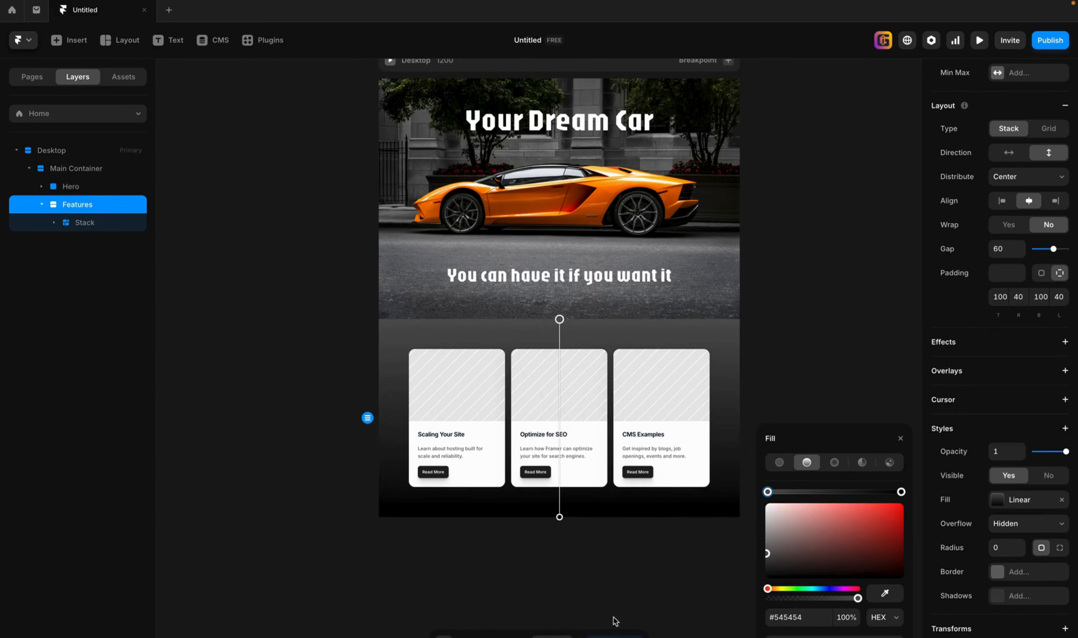
left_click(579, 577)
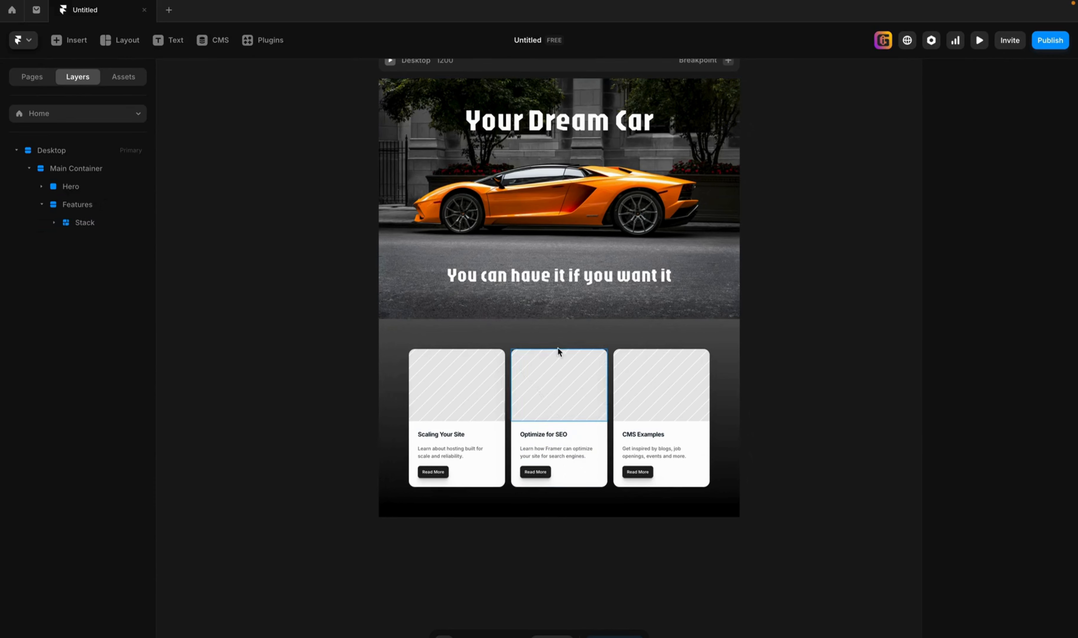
Reverse the Features section's linear gradient so black is at the top and dark grey at the bottom.
left_click(569, 337)
left_click(996, 499)
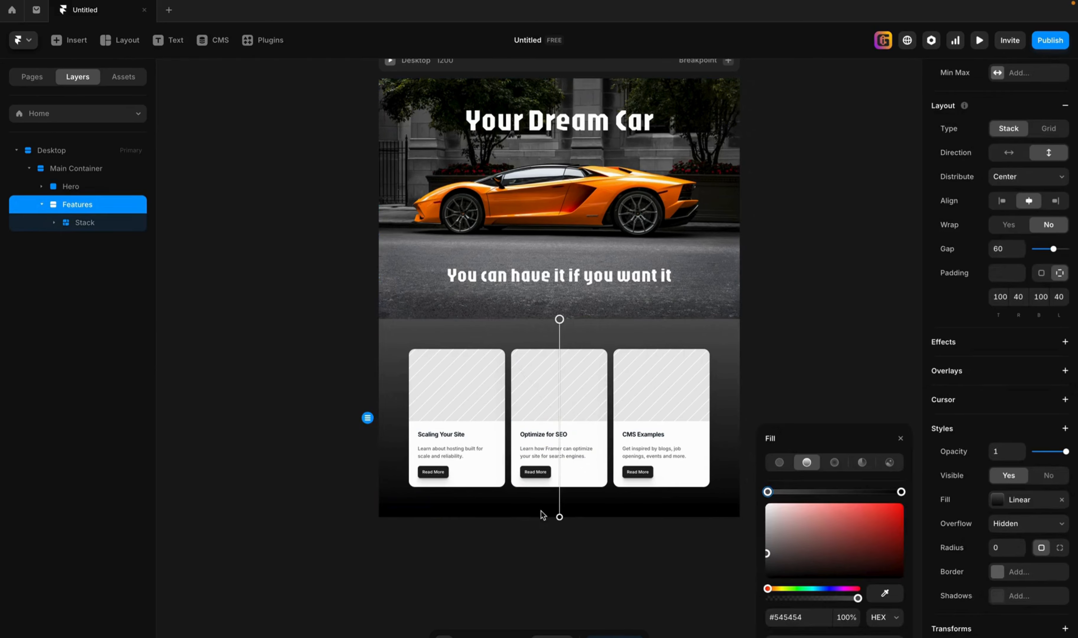
left_click_drag(560, 523, 573, 385)
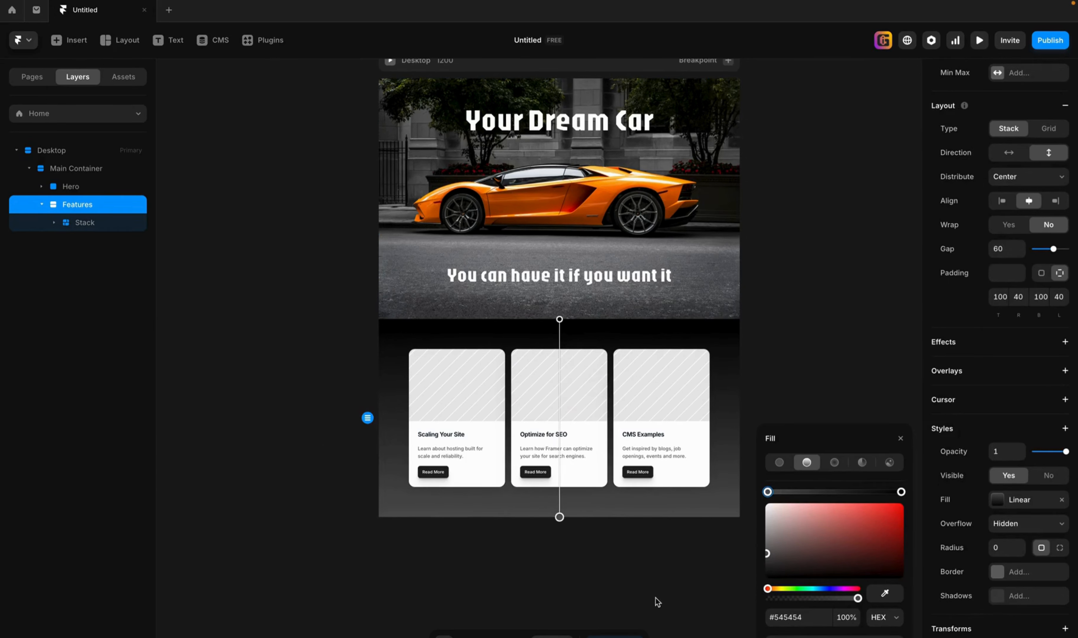
left_click(657, 602)
scroll(778, 503, "up", 1)
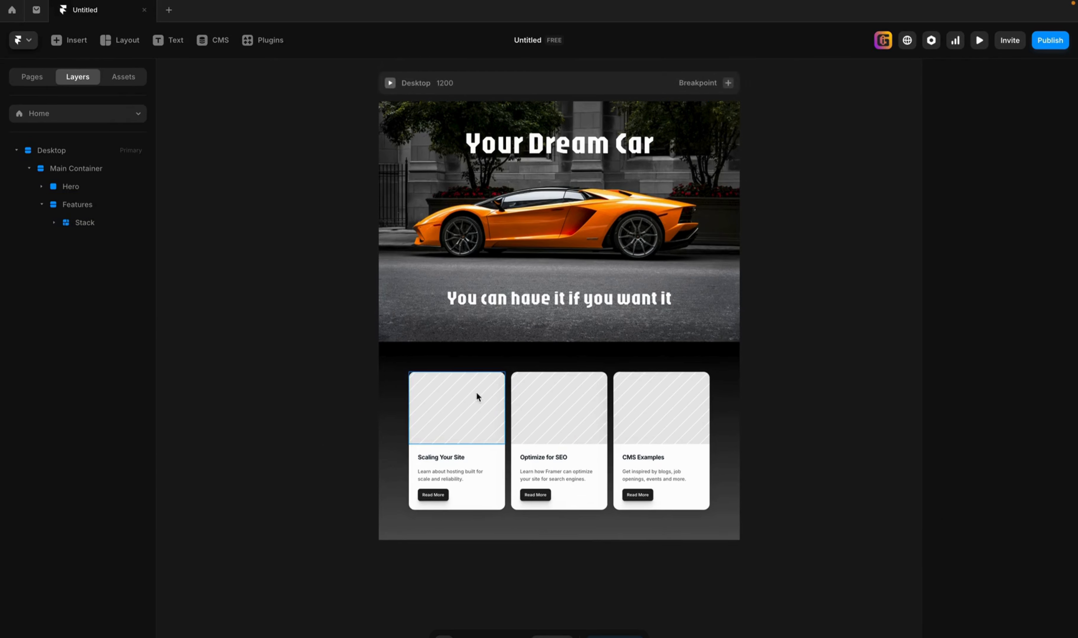
Open the Unsplash image picker for the image fill of the first card, Scaling Your Site.
left_click(461, 414)
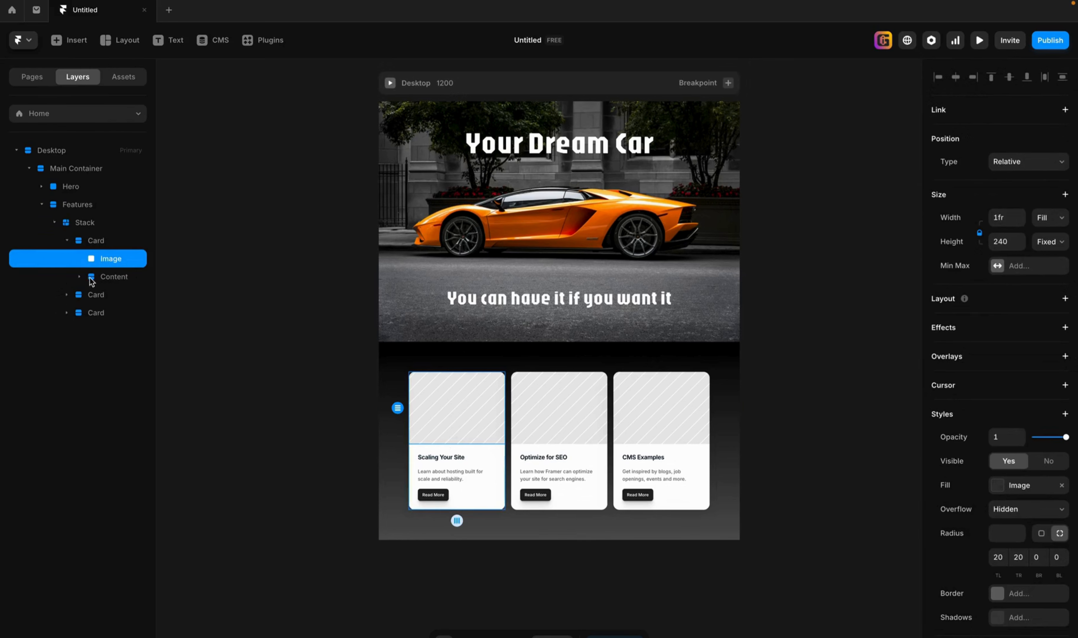
left_click(95, 245)
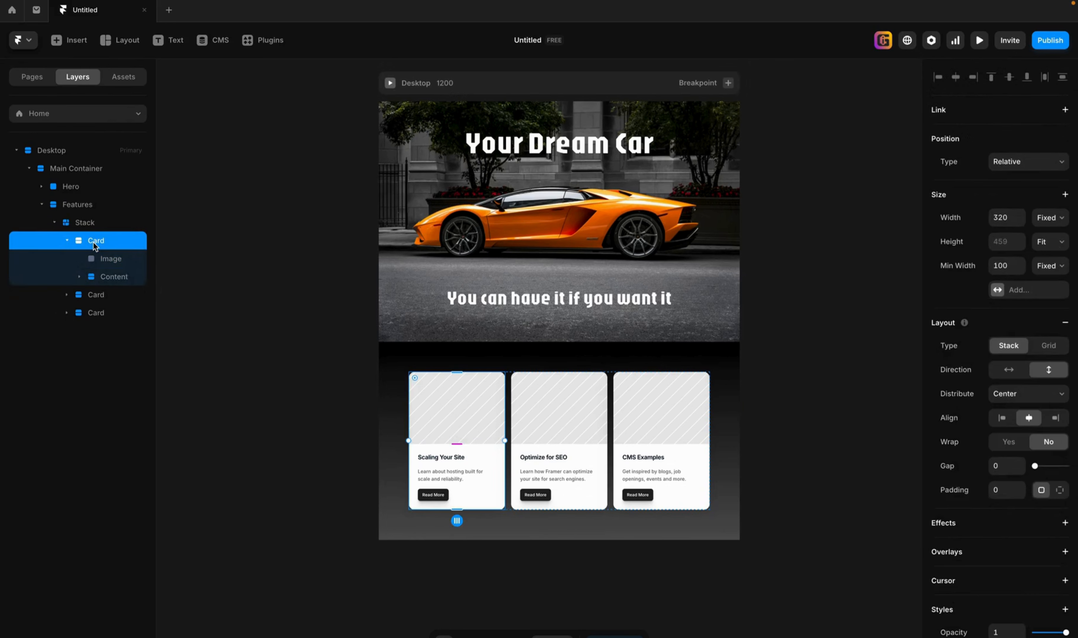
left_click(104, 259)
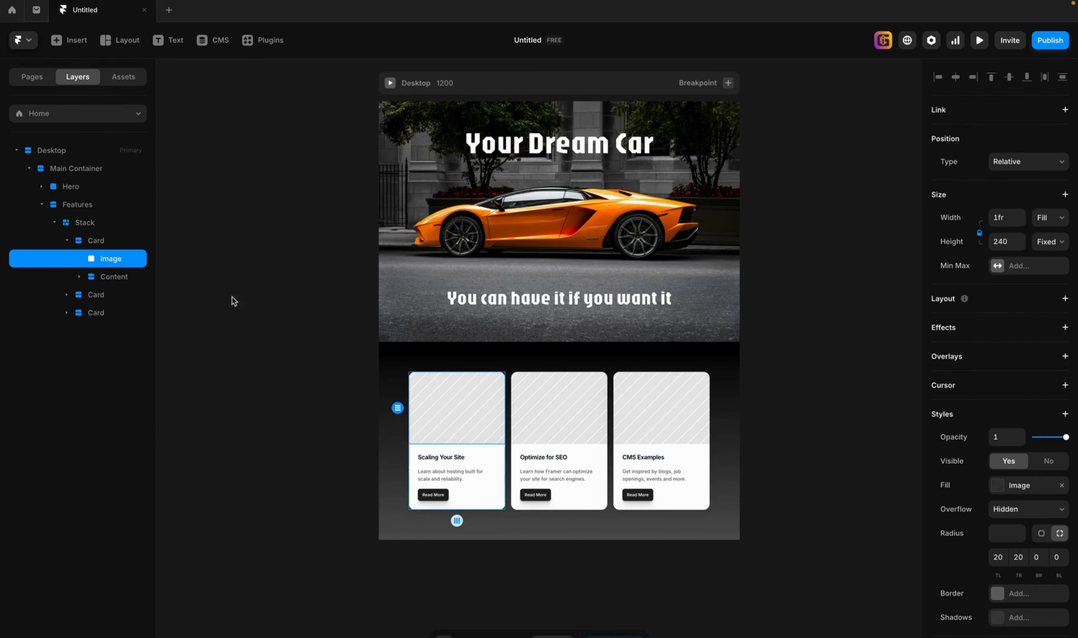
scroll(1017, 623, "down", 3)
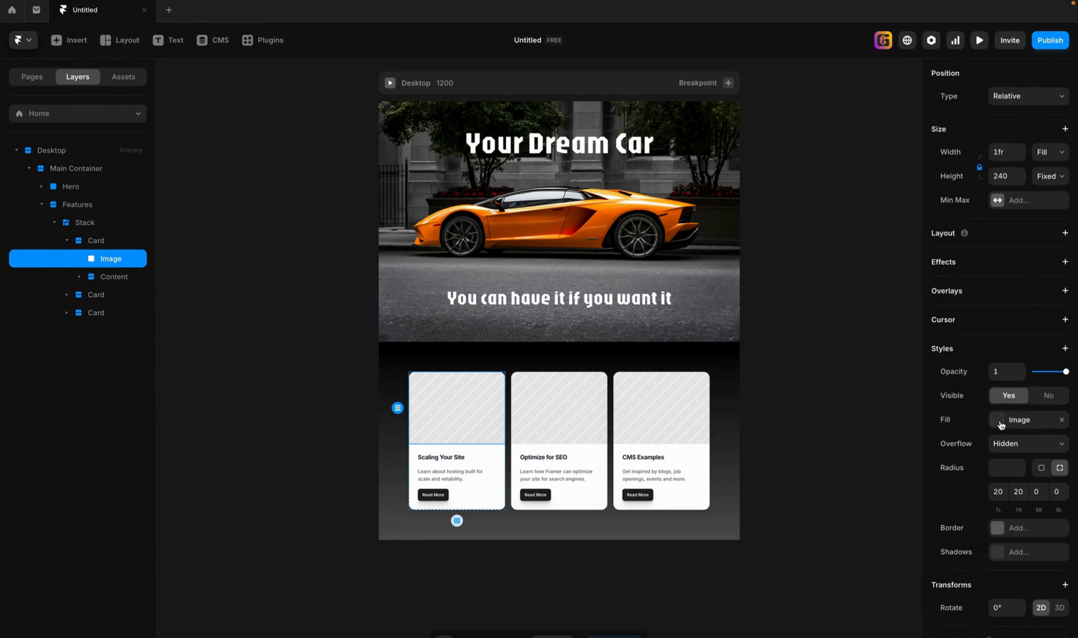
left_click(999, 423)
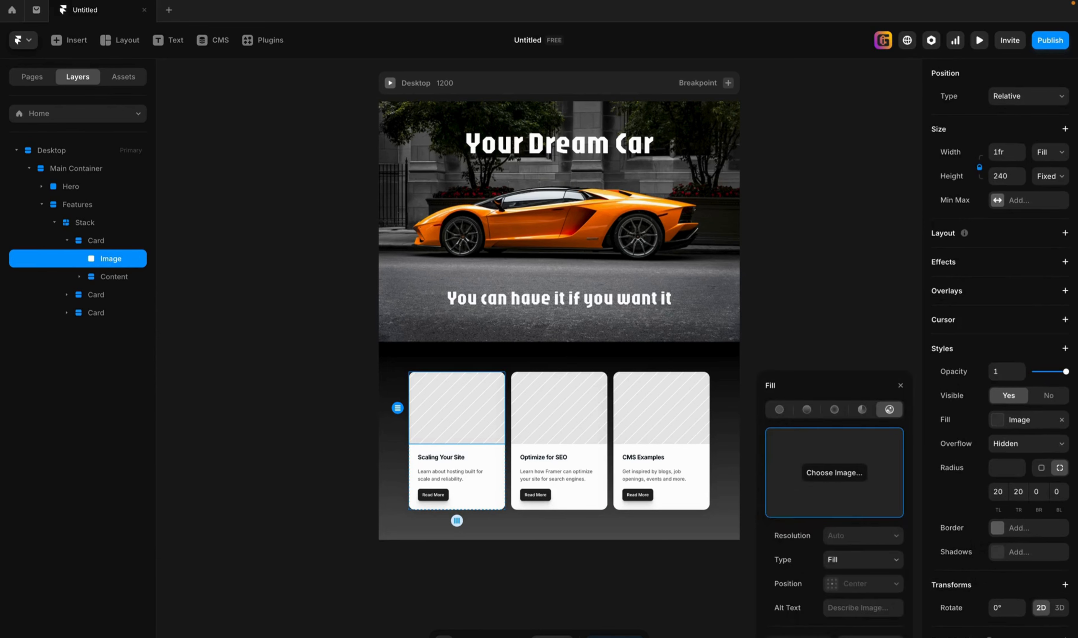
left_click(834, 473)
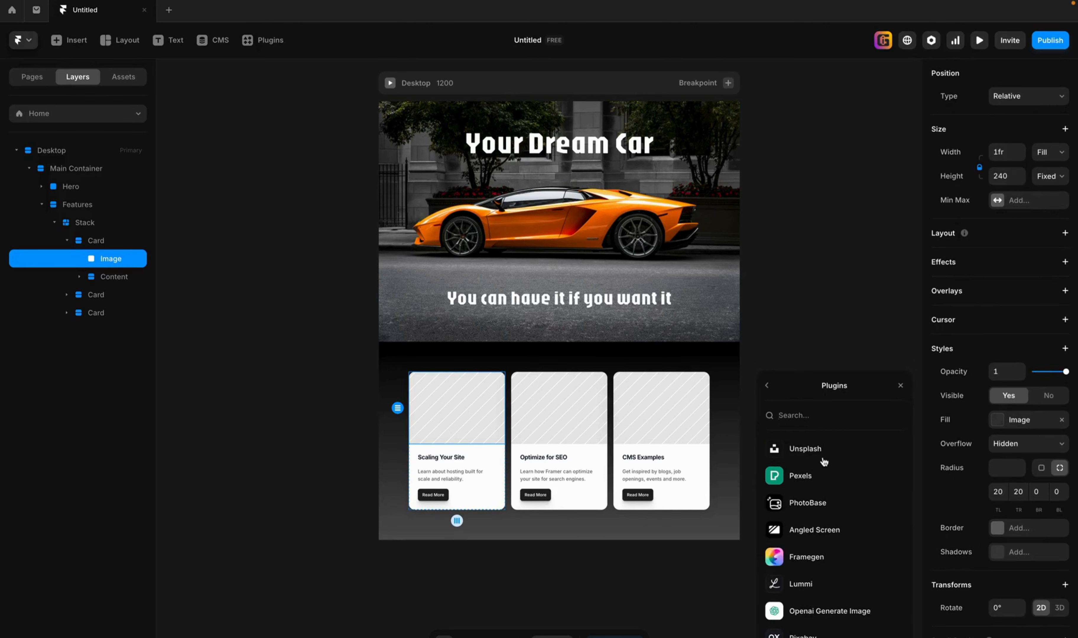
left_click(816, 449)
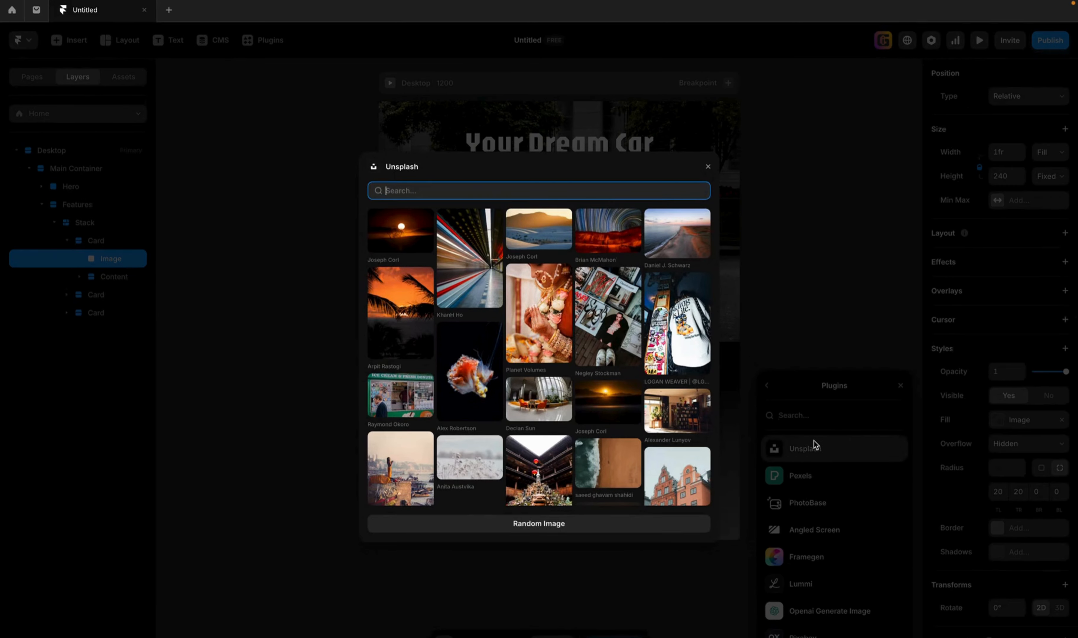
Search Unsplash for "Lambo engine" and fill the first card's image with the close-up photo of a silver engine with red details.
type("engine")
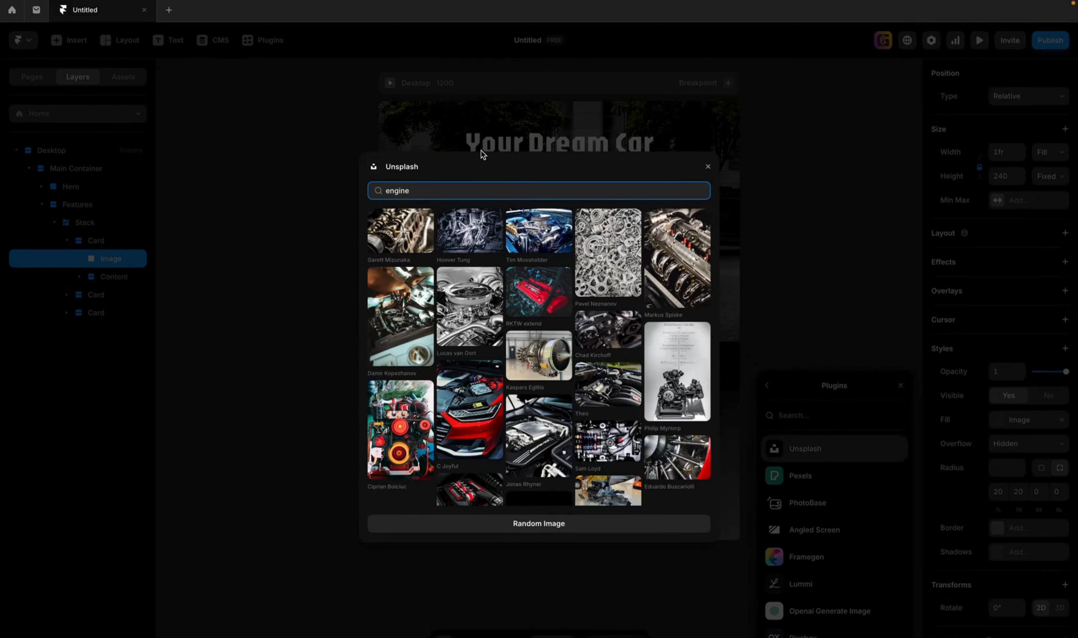
key("BackSpace")
key("BackSpace")
type("L")
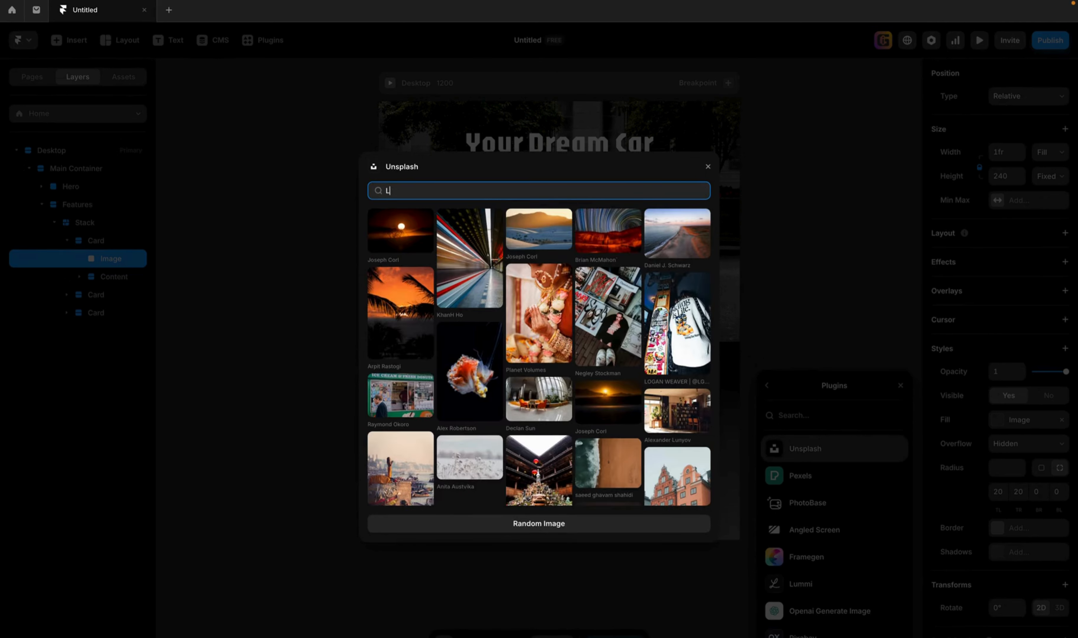
type("ambo engine")
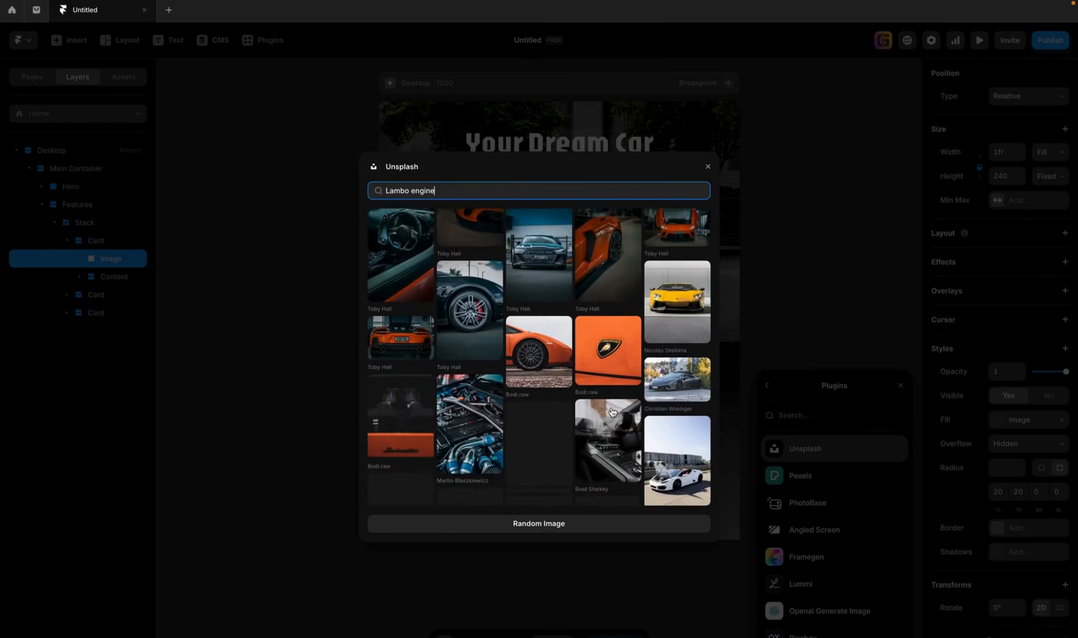
scroll(612, 412, "down", 3)
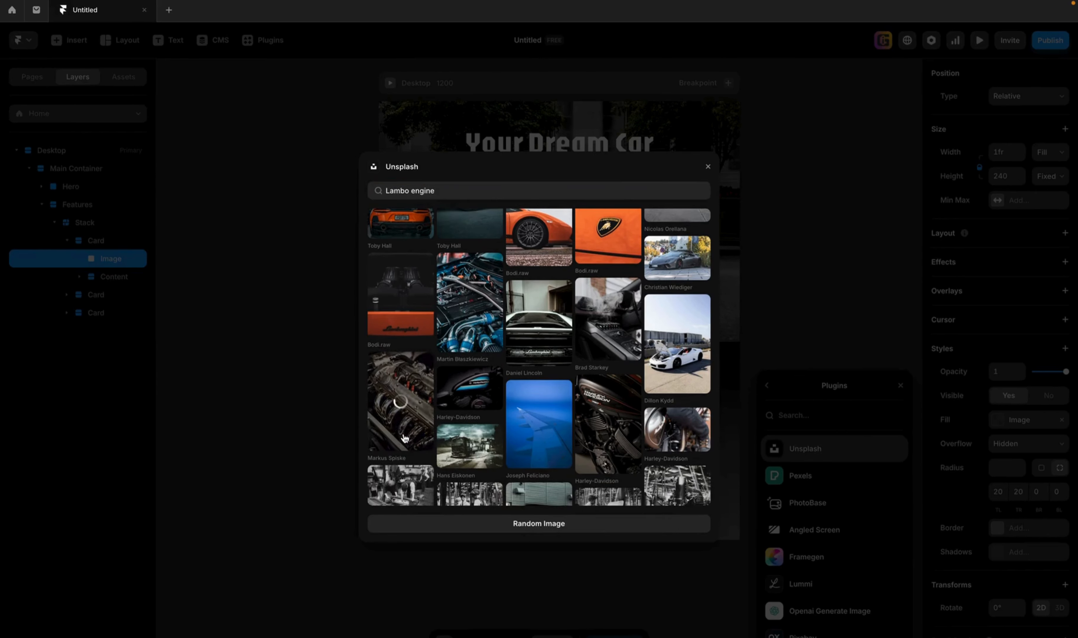
left_click(401, 403)
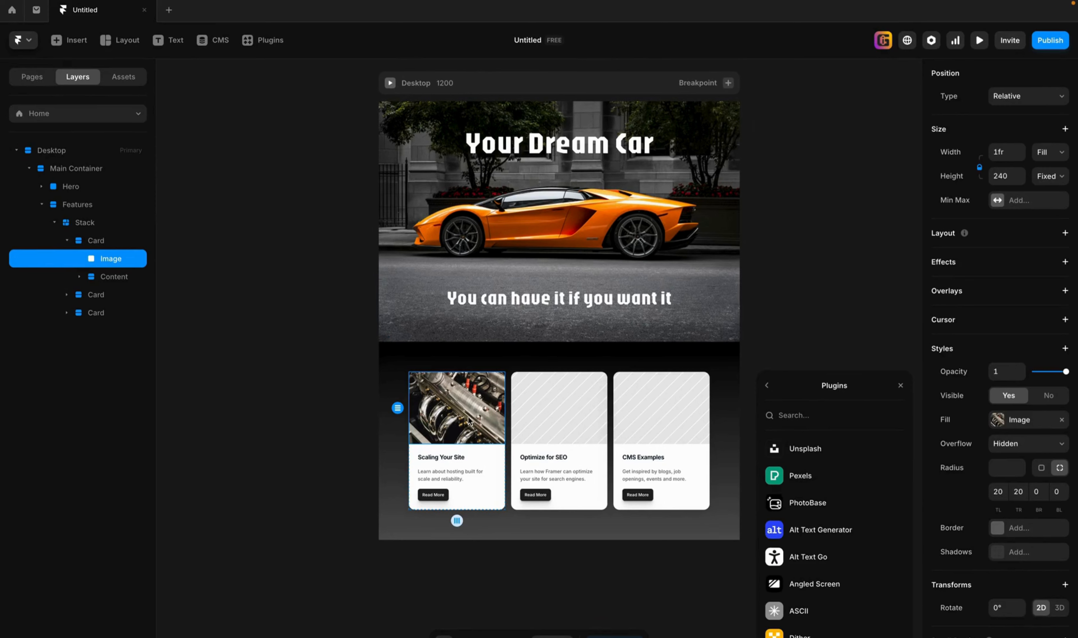
Fill the image of the Optimize for SEO card with the black-and-red steering wheel photo from an Unsplash search for "Lambo interior".
left_click(561, 415)
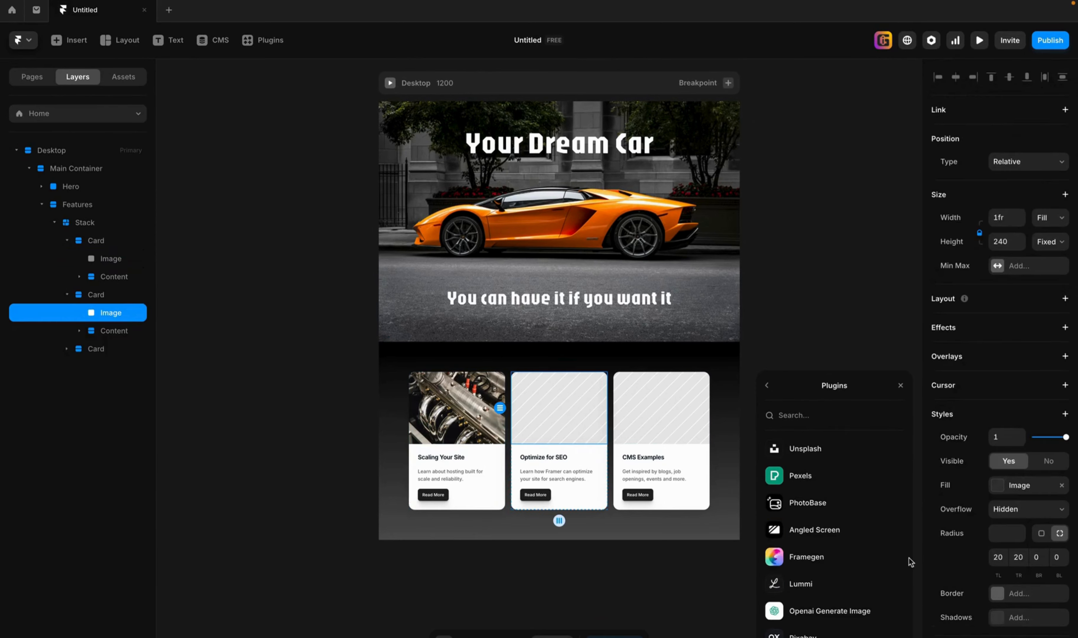
scroll(1012, 592, "down", 5)
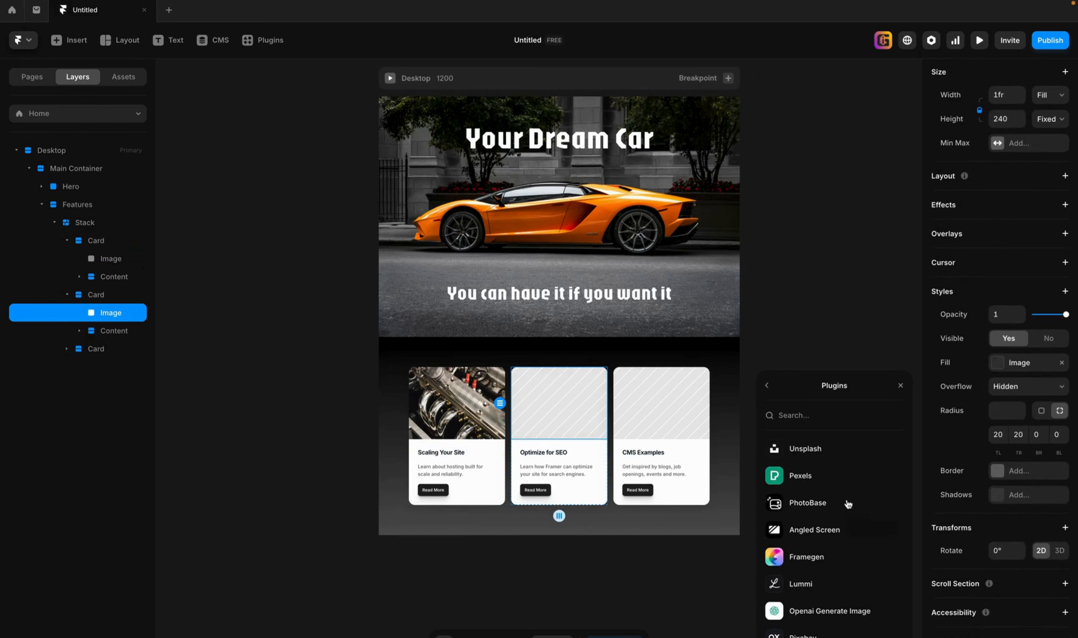
left_click(813, 447)
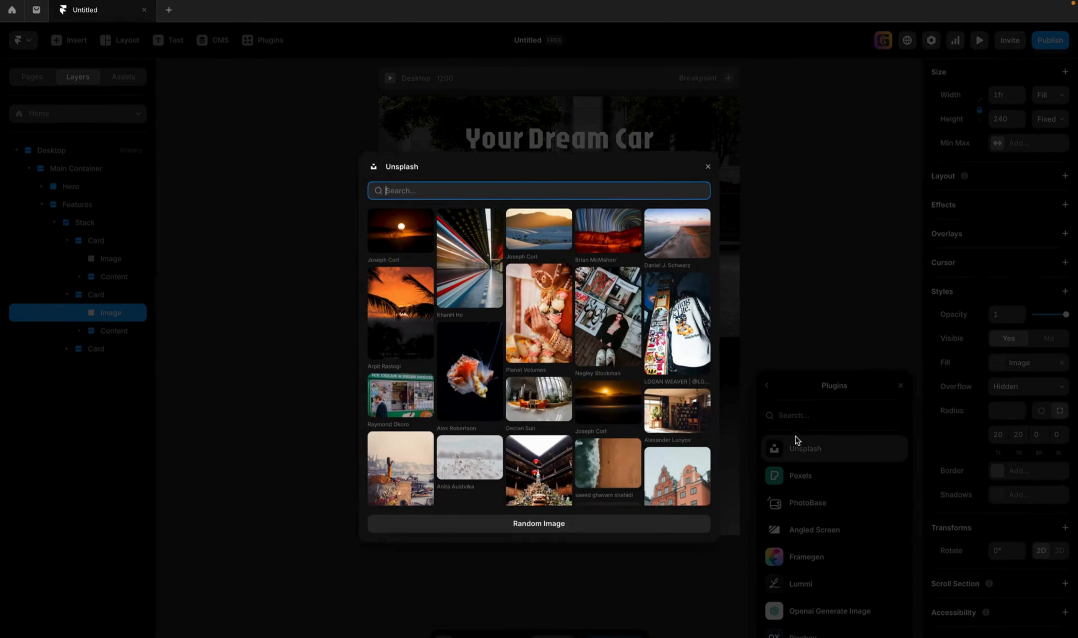
type("lambo interi")
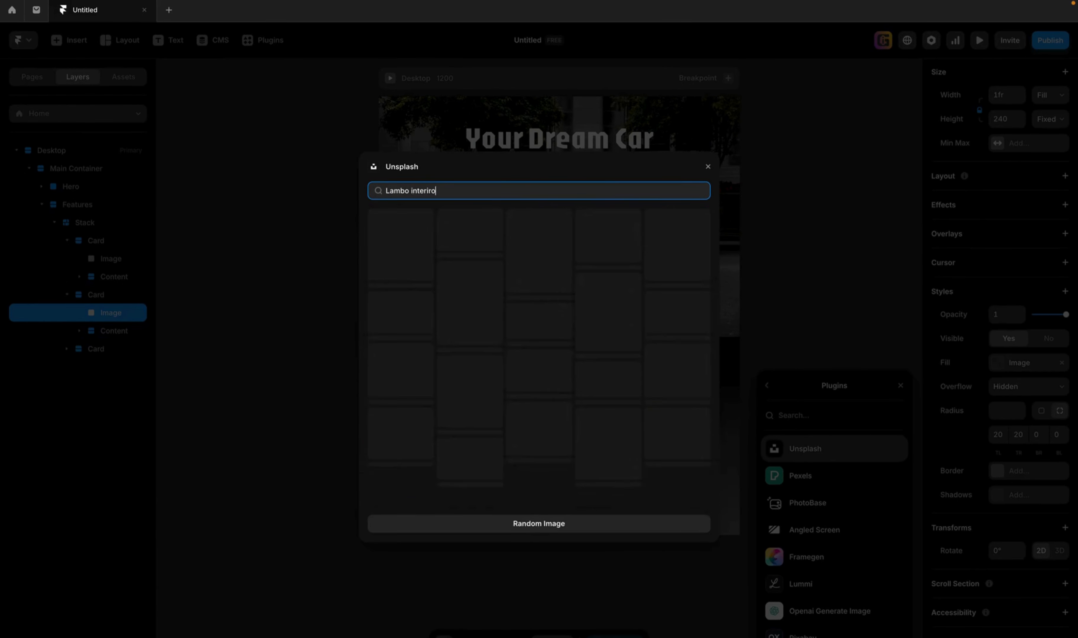
key("BackSpace")
type("io")
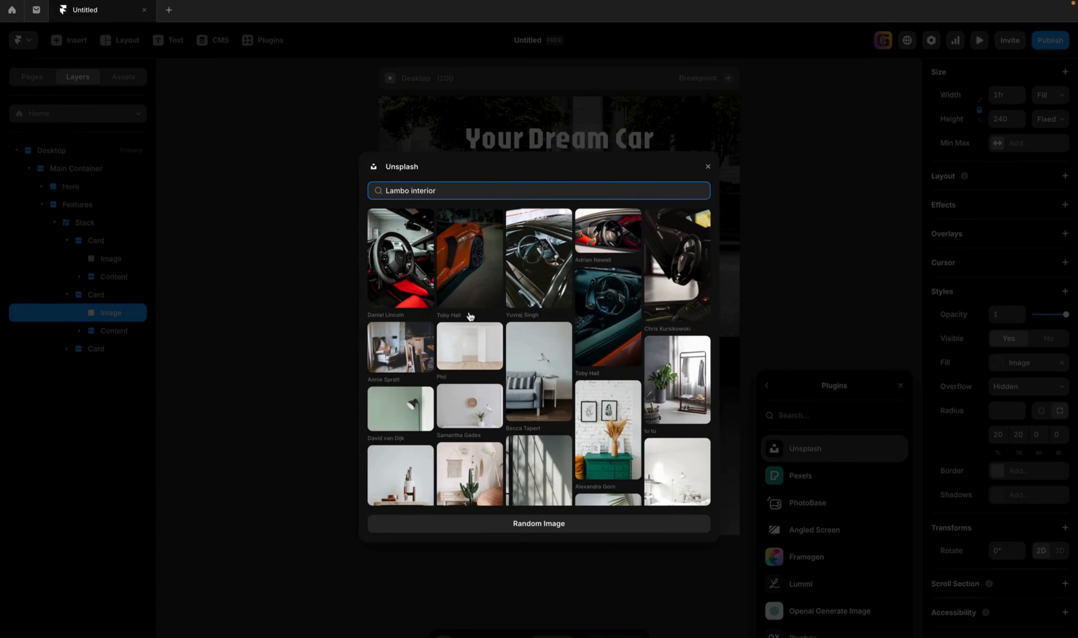
left_click(401, 290)
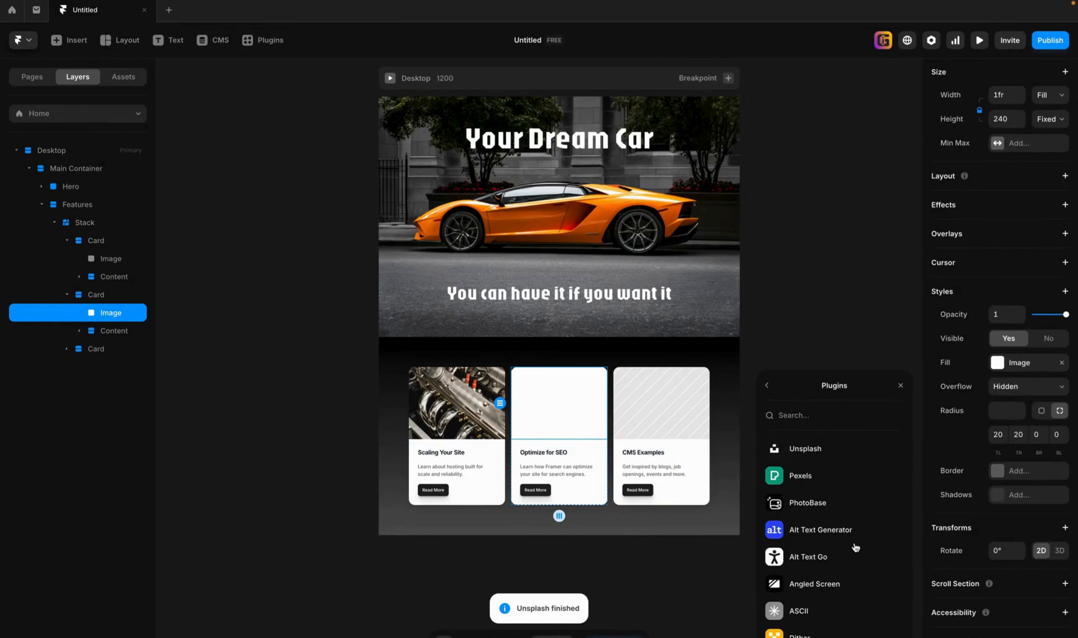
Fill the image of the CMS Examples card with the blue car photo from an Unsplash search for "lambo".
left_click(640, 408)
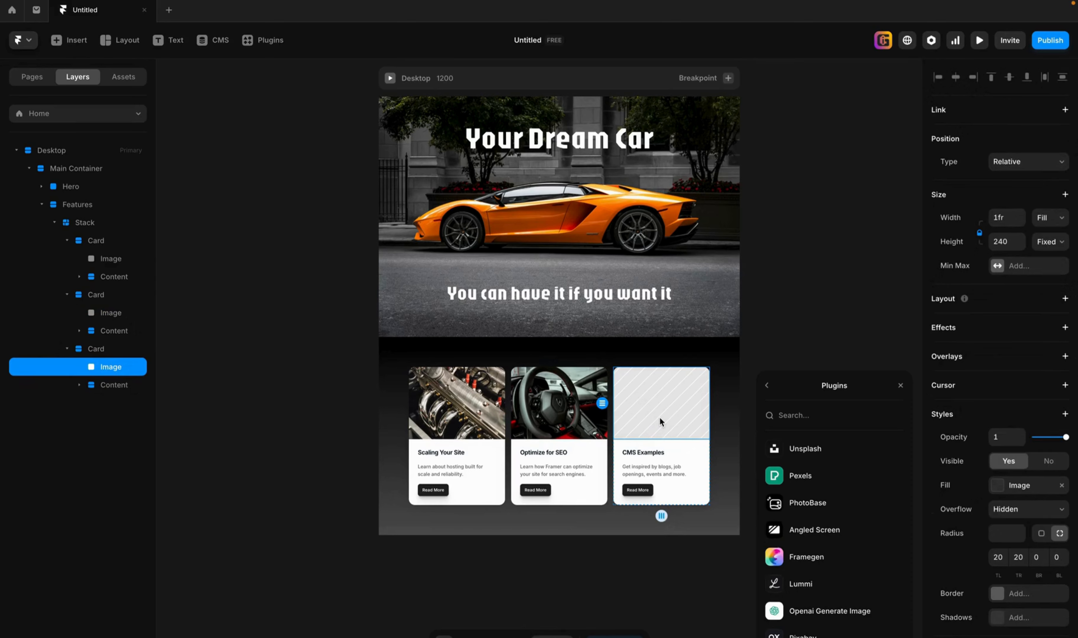
left_click(806, 451)
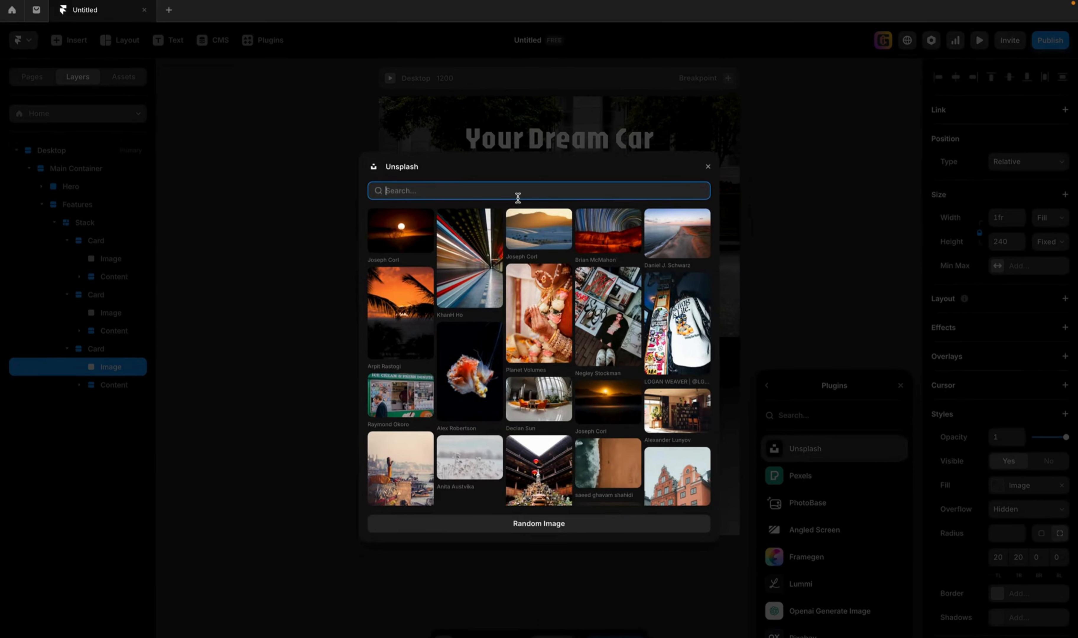
type("lambo")
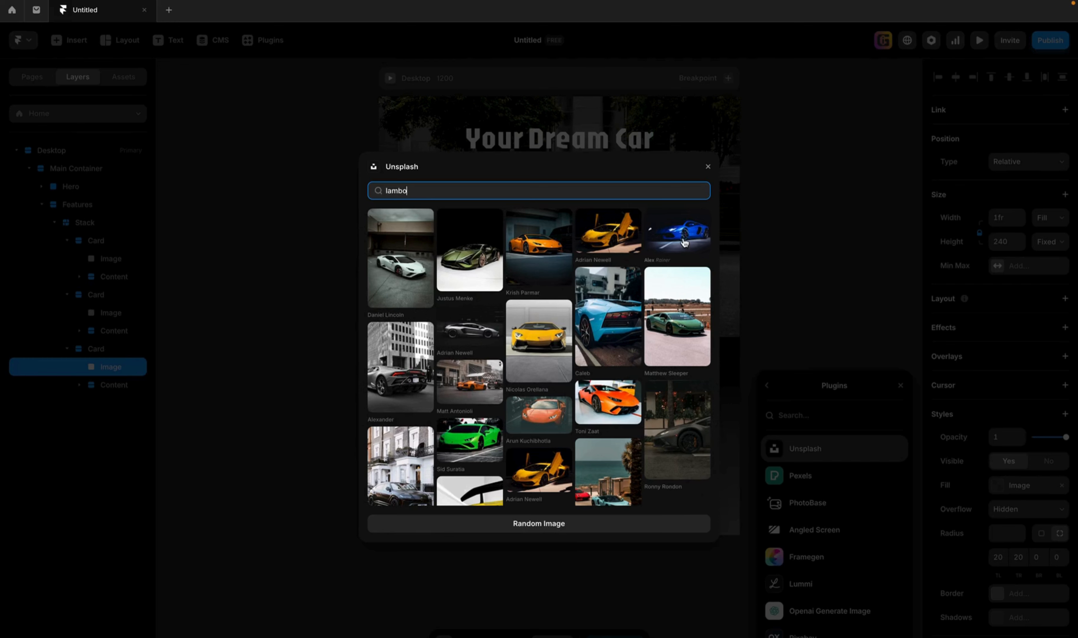
left_click(685, 243)
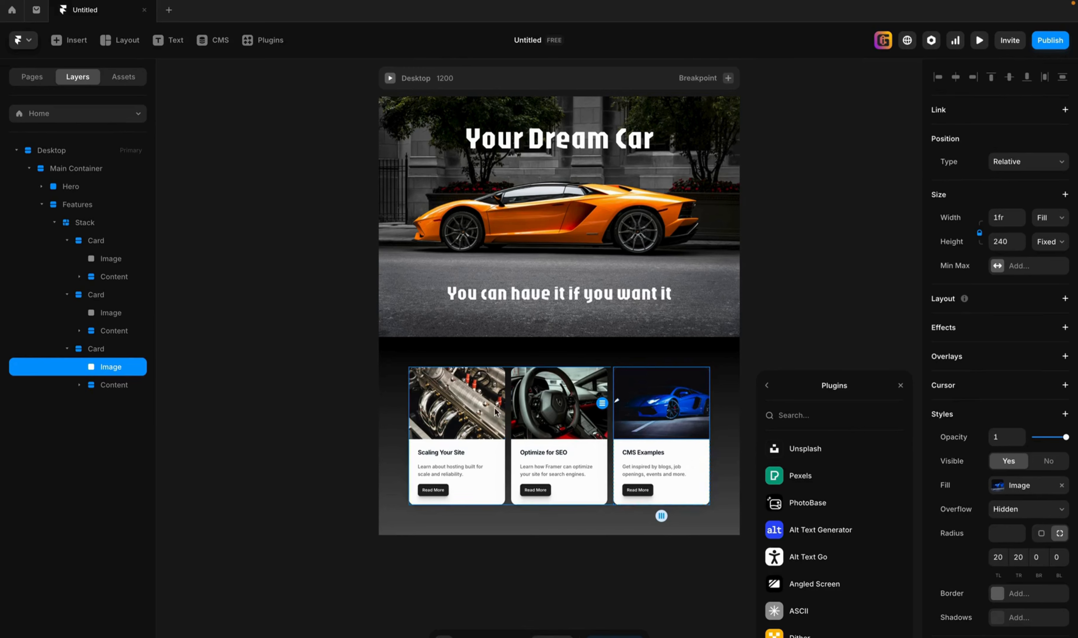
Search Unsplash for "v12 engine" and look through the photos for a replacement for the first card's image.
left_click(464, 413)
left_click(802, 451)
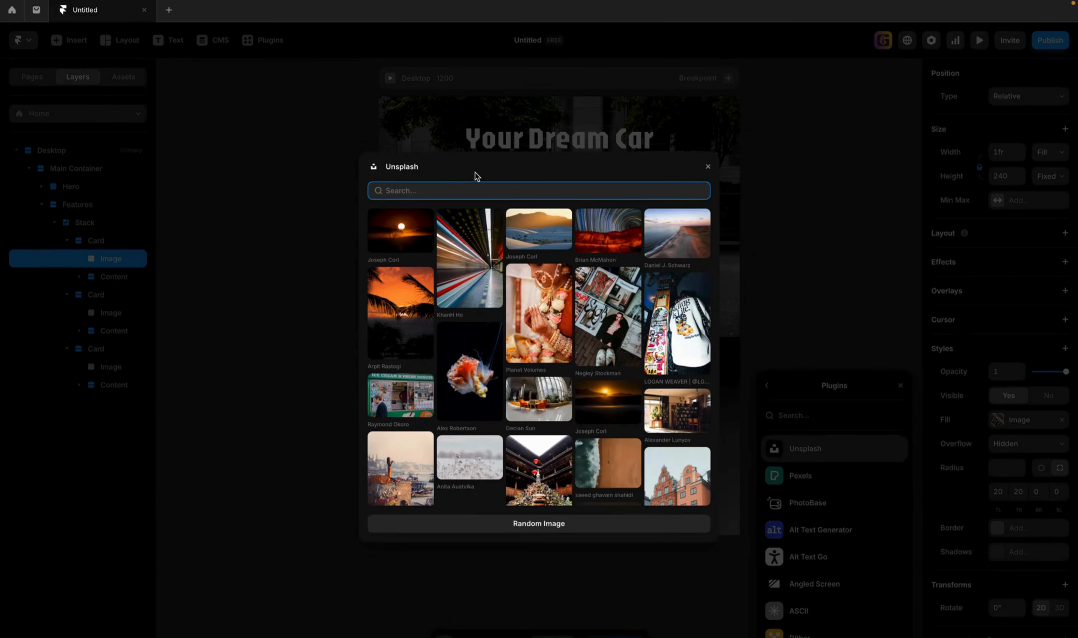
type("v12")
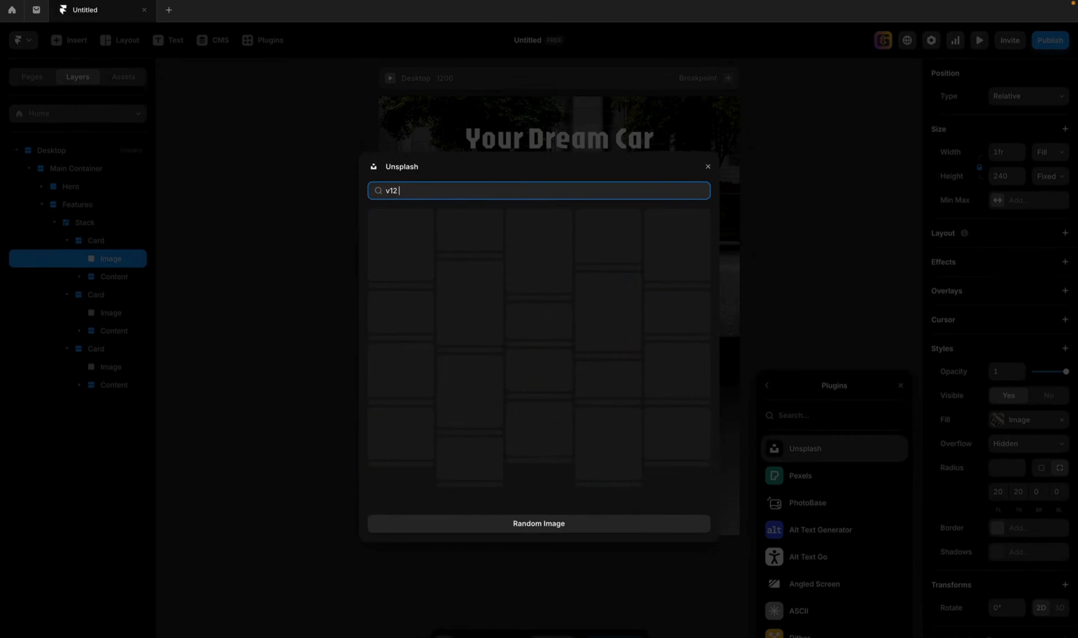
type(" engine")
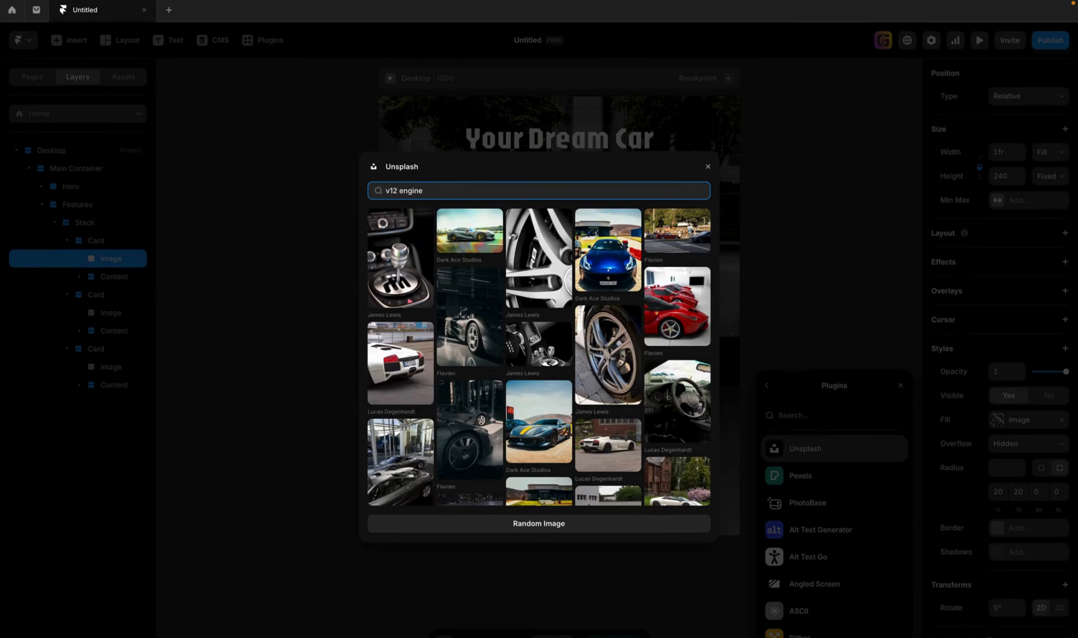
scroll(607, 451, "down", 3)
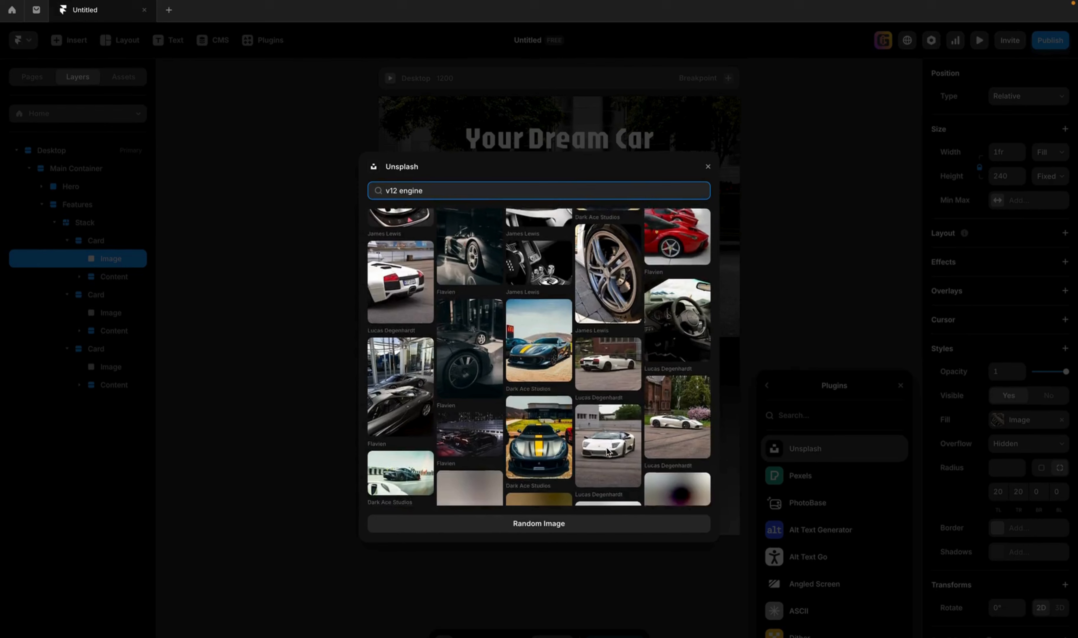
scroll(607, 451, "down", 4)
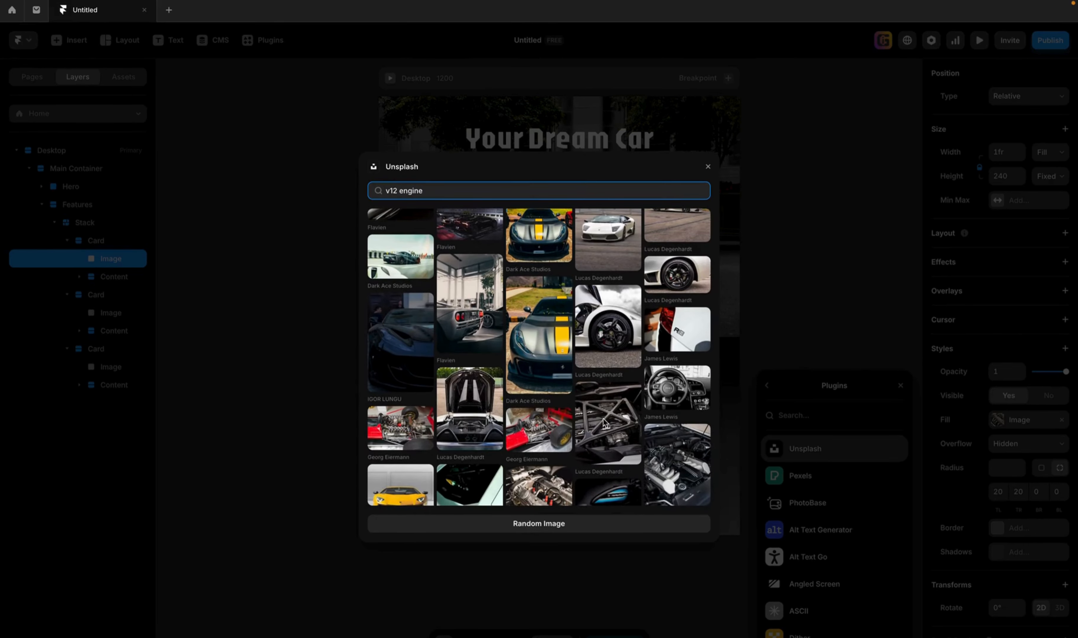
scroll(604, 423, "down", 3)
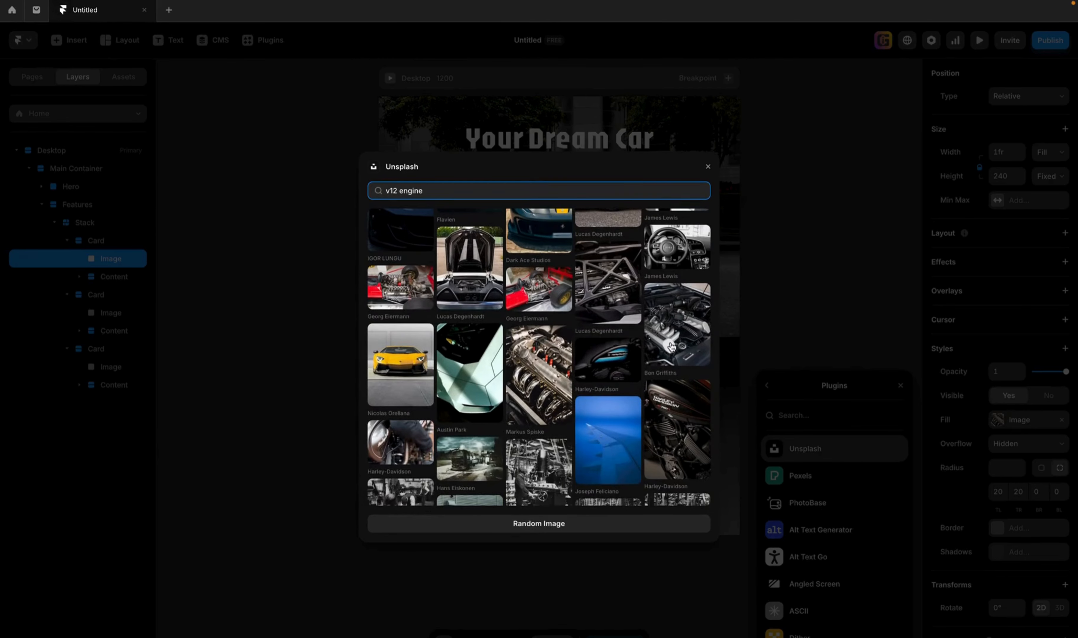
scroll(511, 455, "down", 1)
scroll(510, 455, "down", 2)
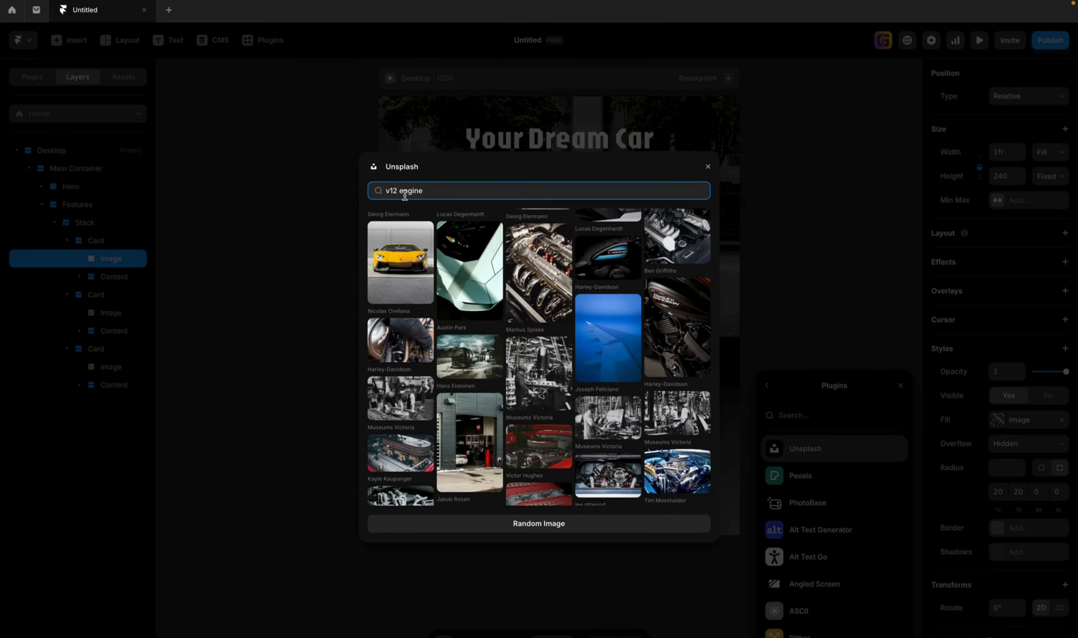
Search Unsplash for "v10 engine" instead and replace the first card's image with the black-and-white V10 engine photo.
left_click_drag(431, 190, 348, 191)
type("v10")
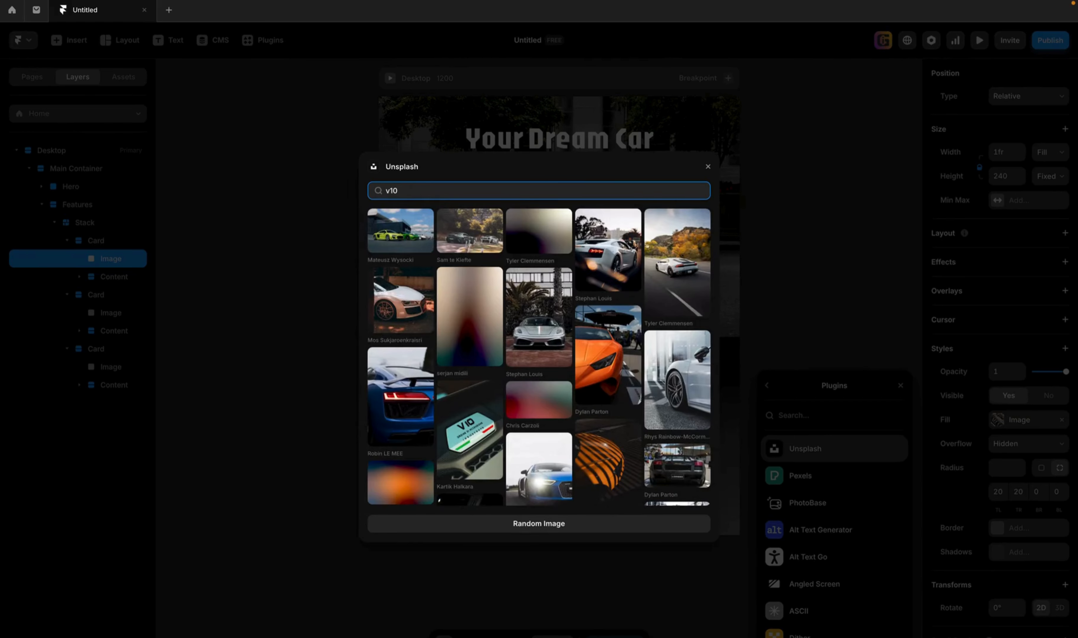
type(" engine")
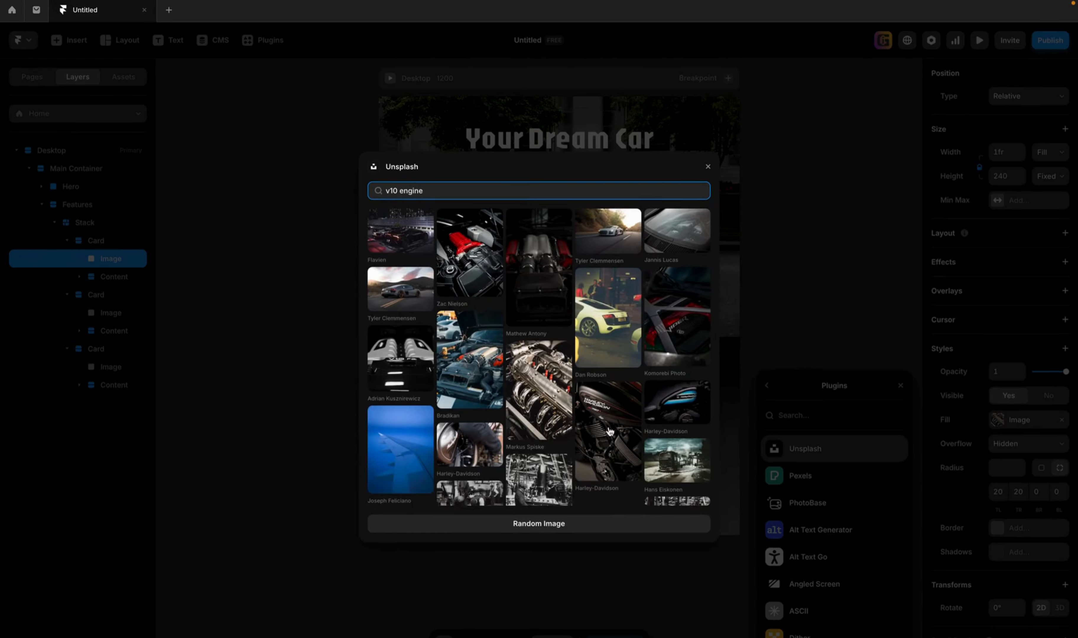
scroll(608, 433, "down", 3)
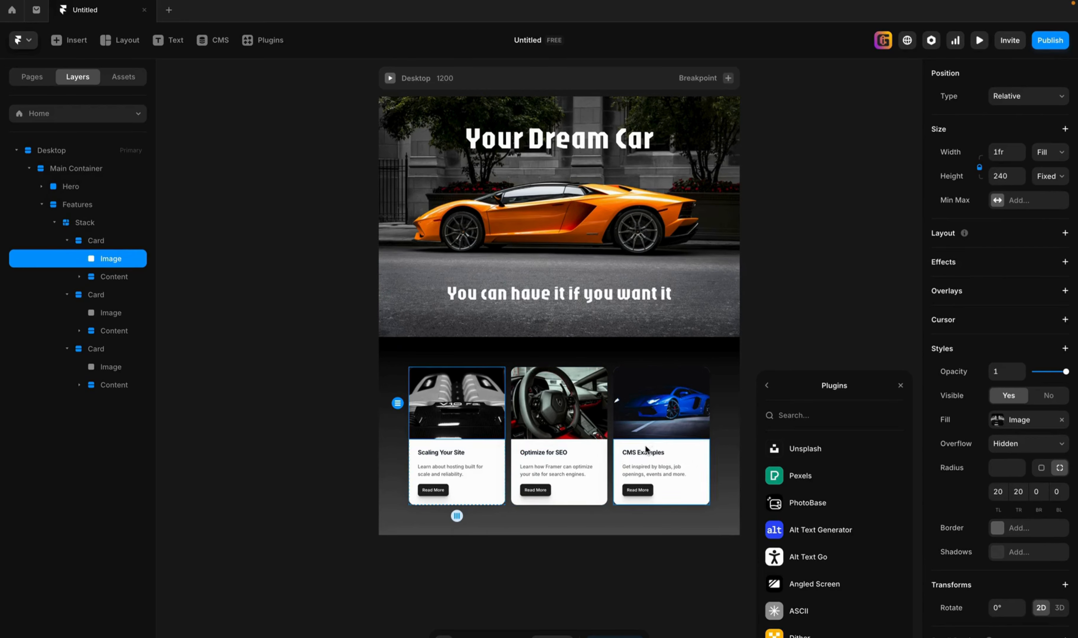
Move the CMS Examples card with the blue car between the other two cards in the Features stack.
left_click(97, 240)
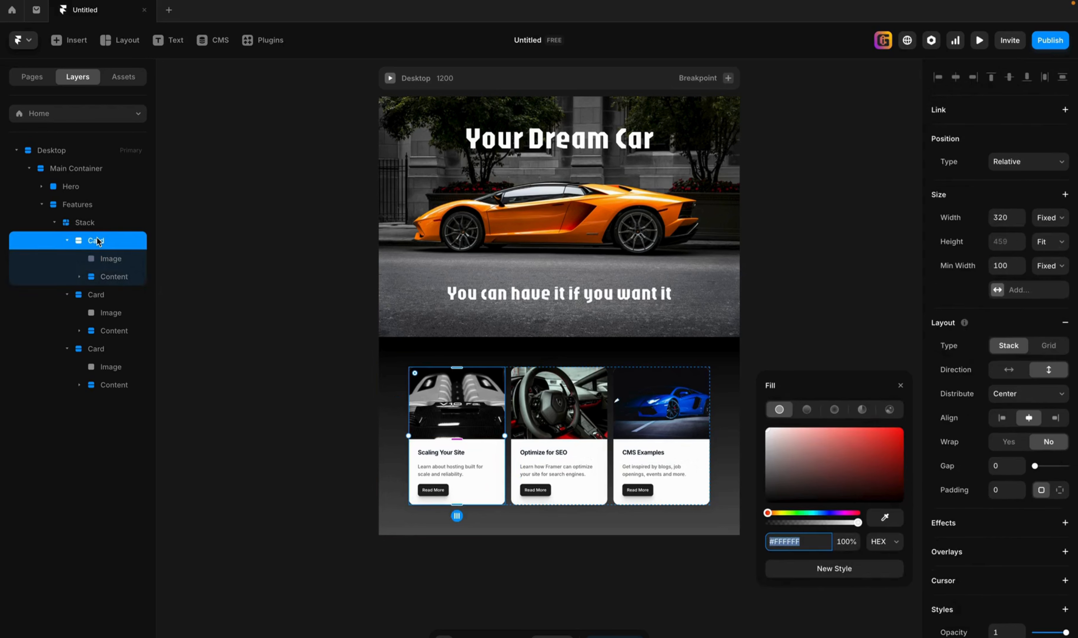
left_click(98, 292)
left_click(102, 352)
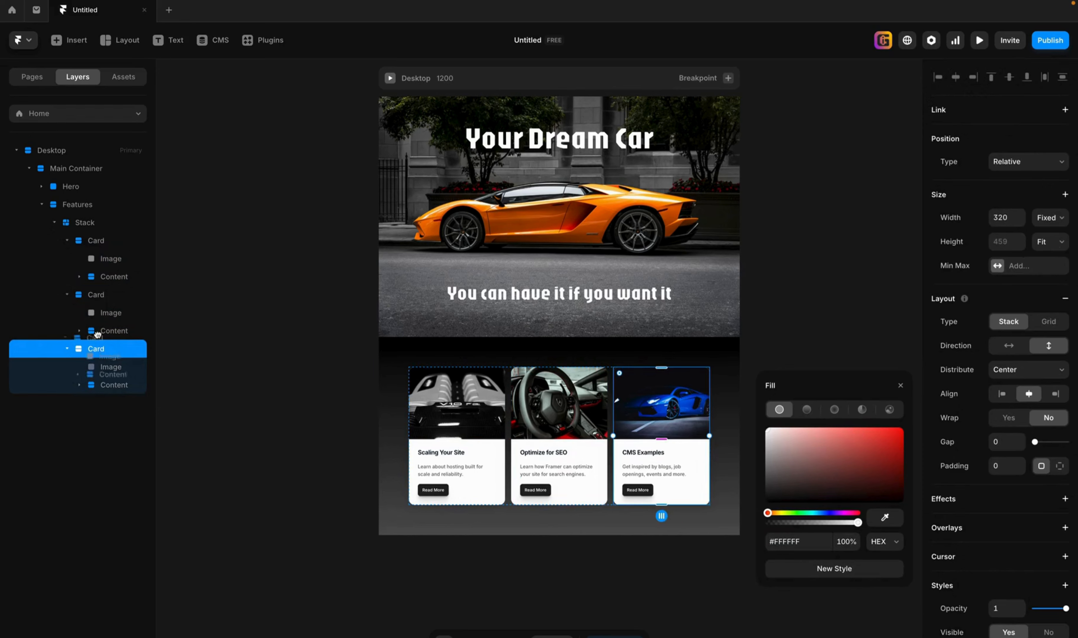
left_click_drag(98, 335, 94, 287)
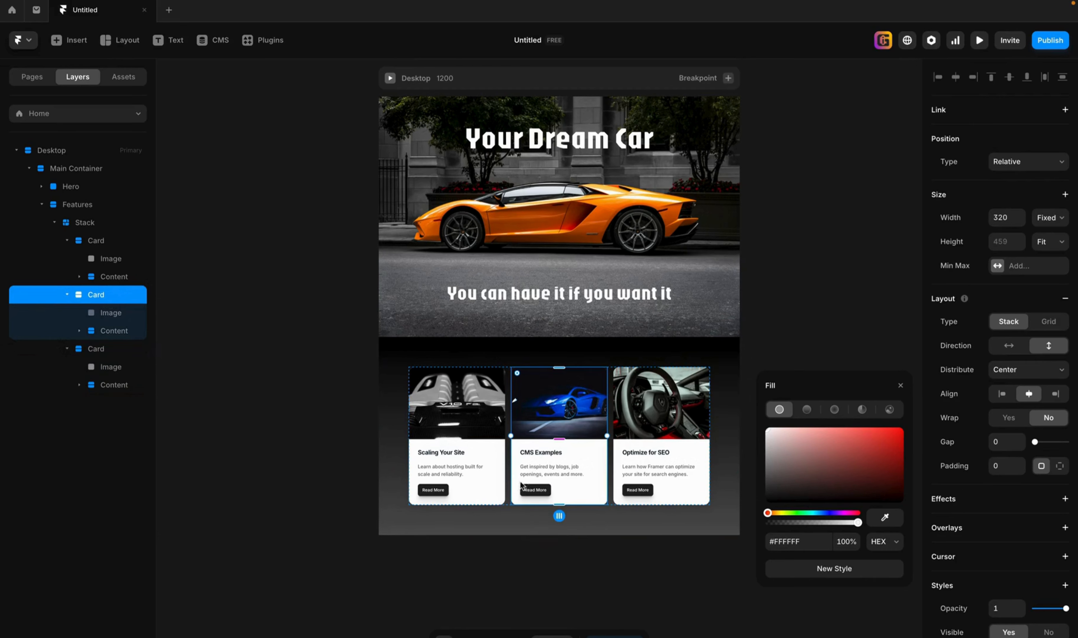
Change the title of the first card, with the V10 engine photo, to "Powerful Engine".
scroll(575, 485, "down", 1)
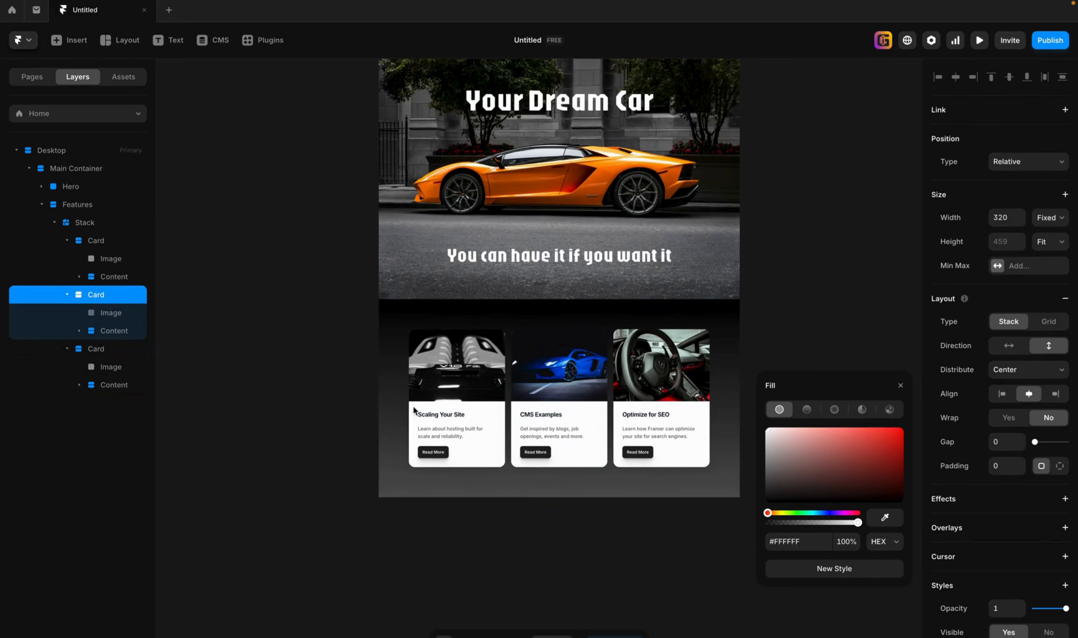
double_click(428, 414)
key("ctrl+a")
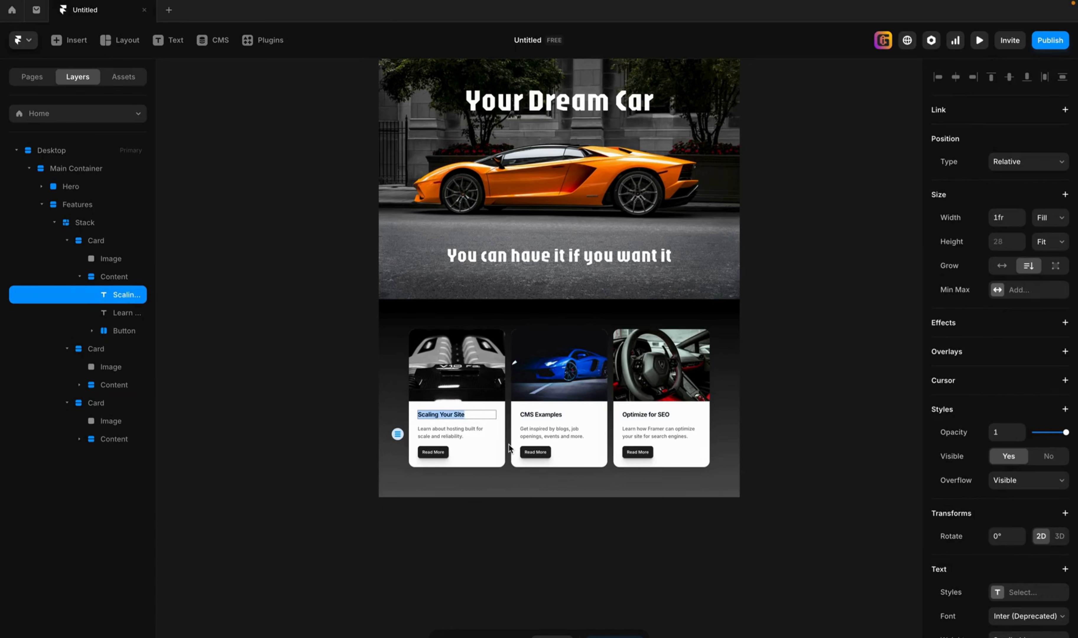
type("Powerful Engine")
left_click(544, 416)
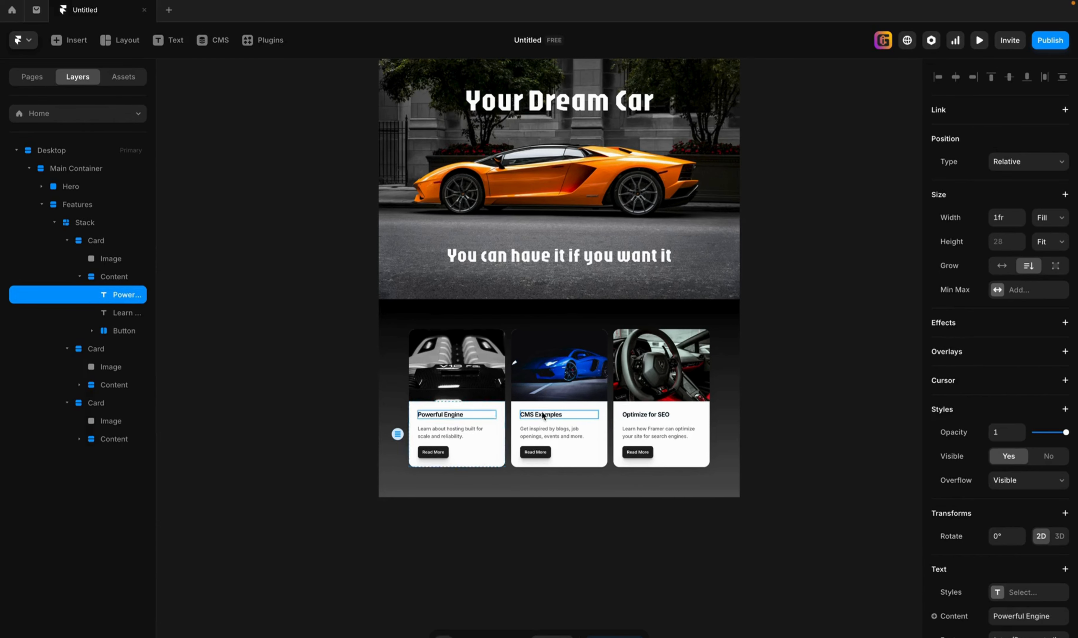
Change the title of the middle card with the blue car to "Amazing Aerodynamic".
double_click(547, 415)
key("super+a")
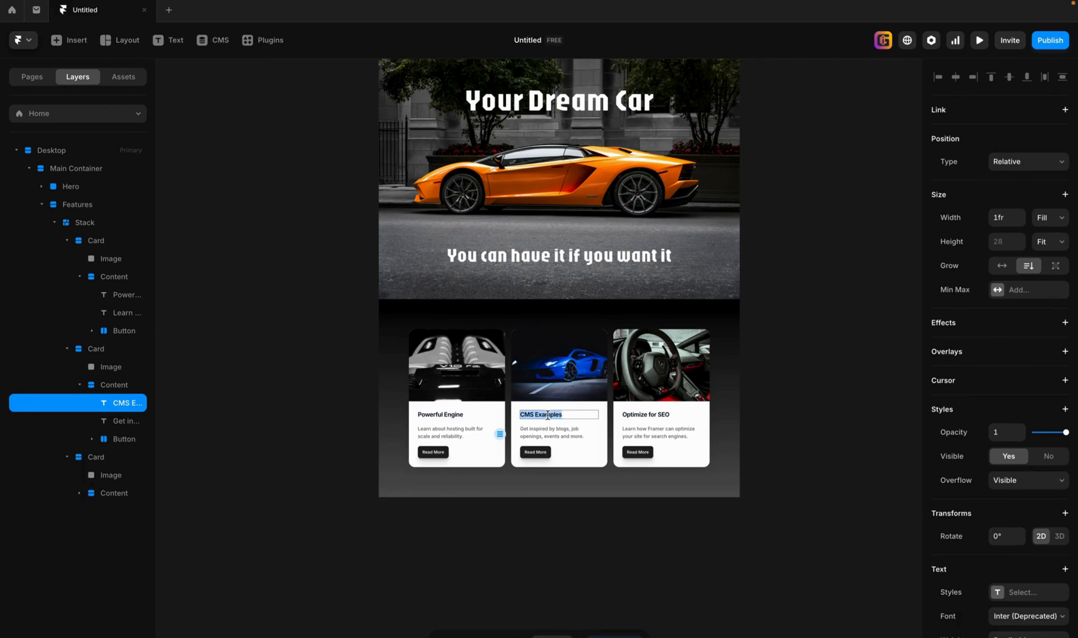
type("Amazing Aerodynamic")
key("Escape")
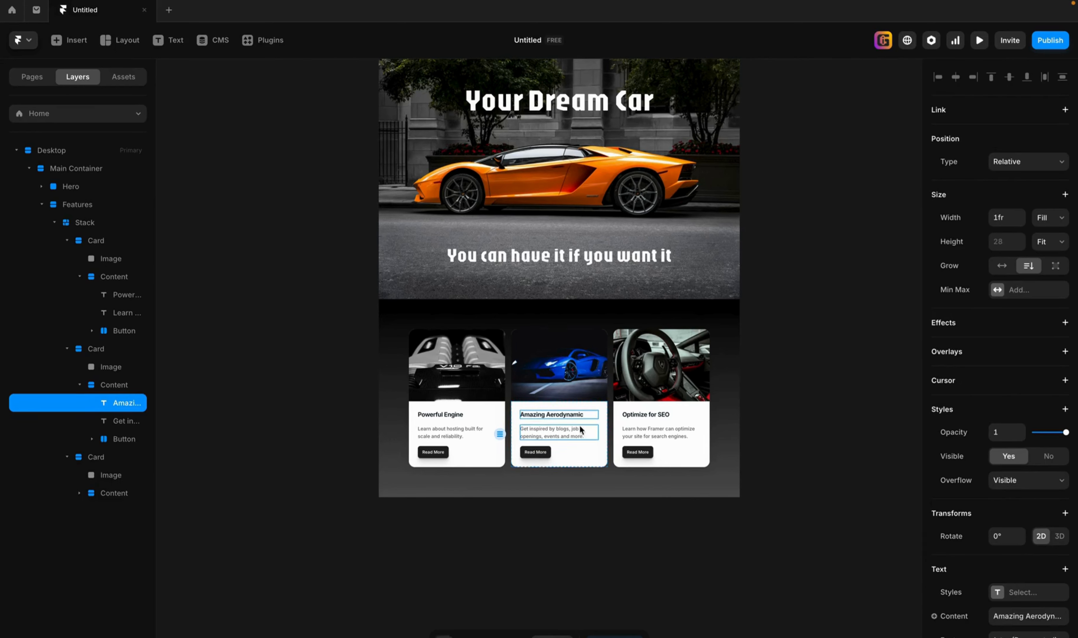
Change the title of the third card, with the steering wheel photo, to "Unique Interior".
left_click(648, 415)
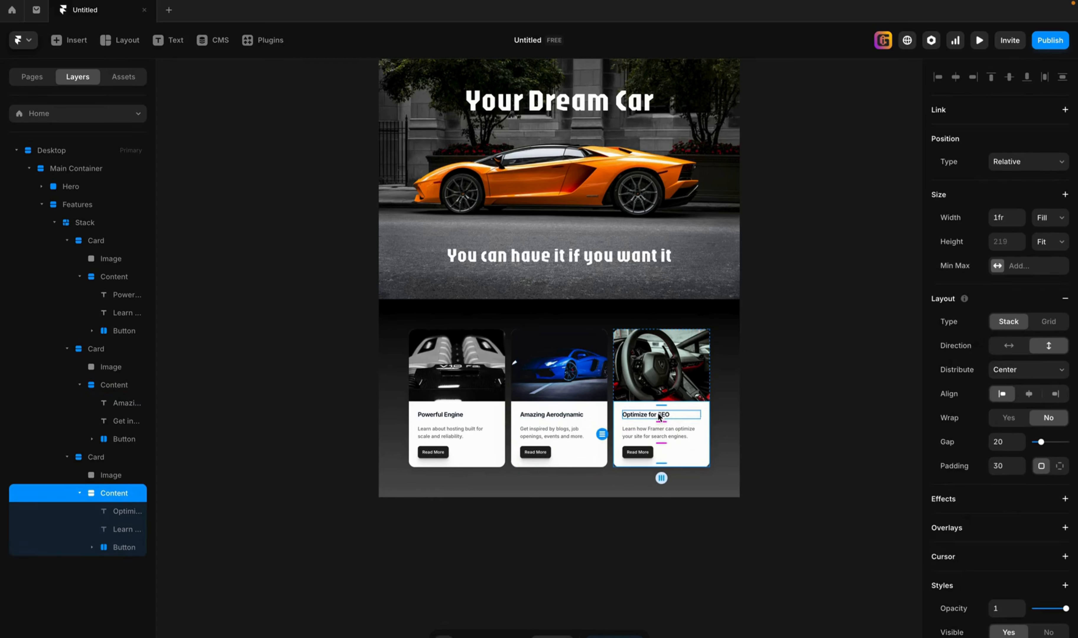
double_click(657, 414)
triple_click(655, 415)
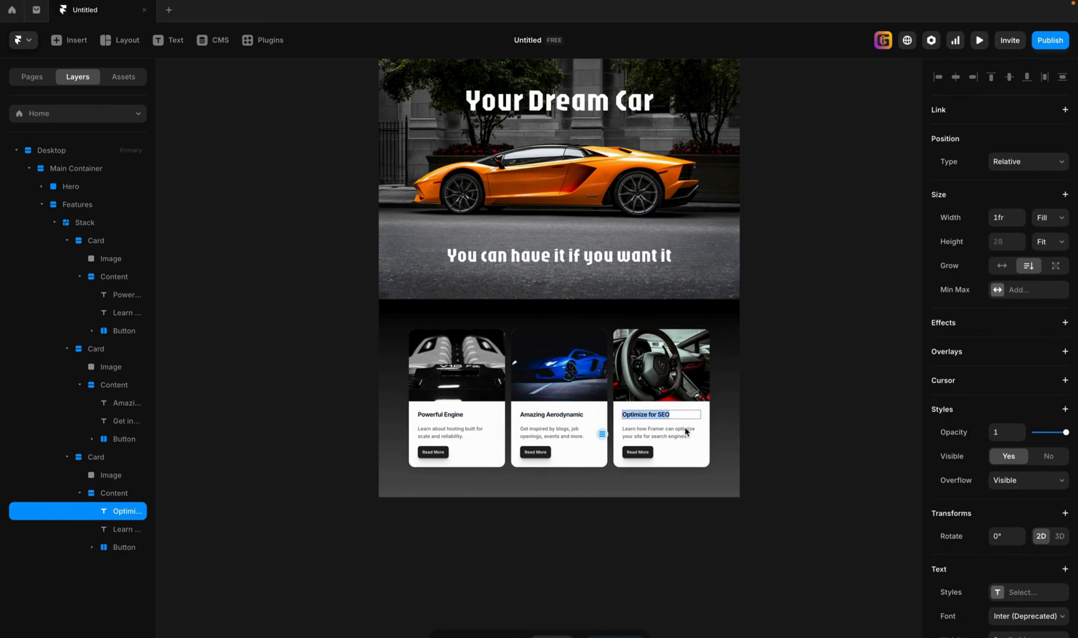
type("Unique Interior")
left_click(808, 474)
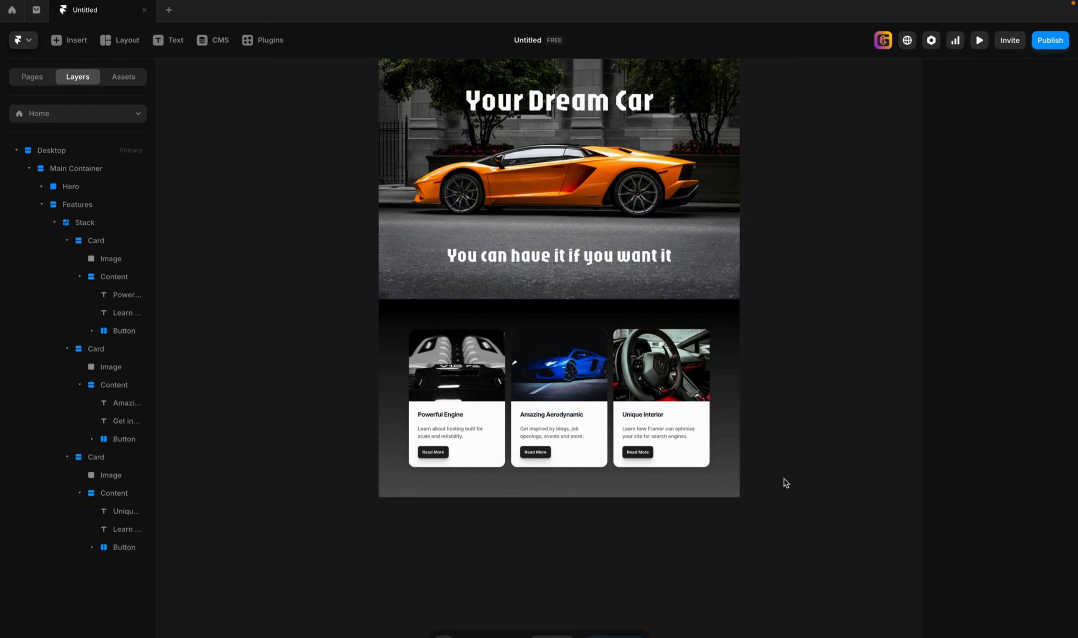
Recolor the Features section's linear gradient with #B5B5B5 at its upper stop and #FFFFFF at its lower stop.
left_click(737, 474)
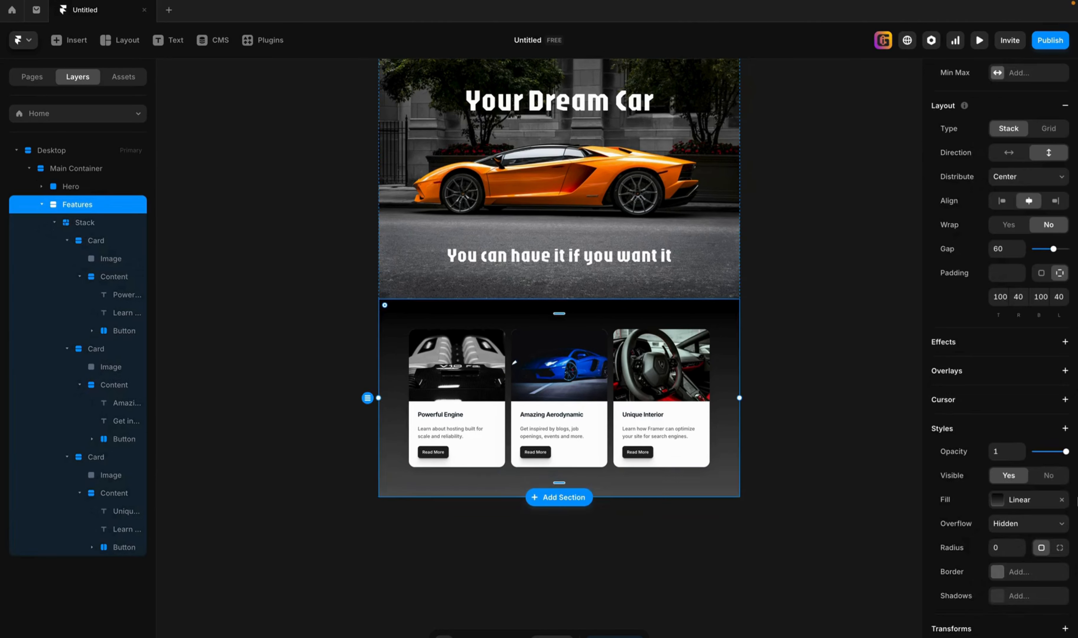
left_click(997, 500)
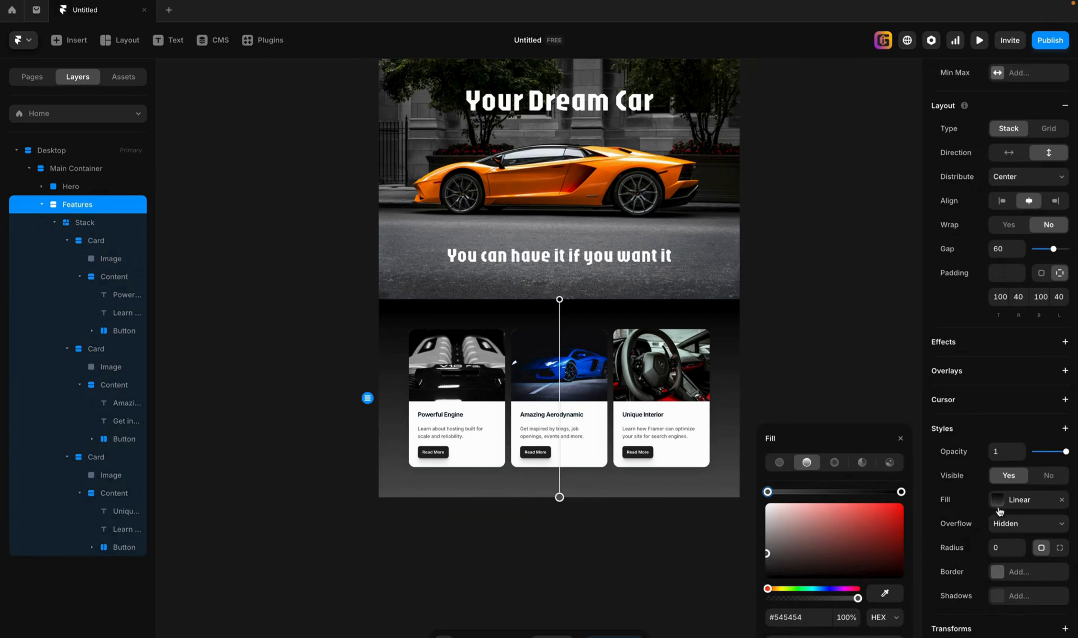
left_click(900, 492)
left_click(774, 541)
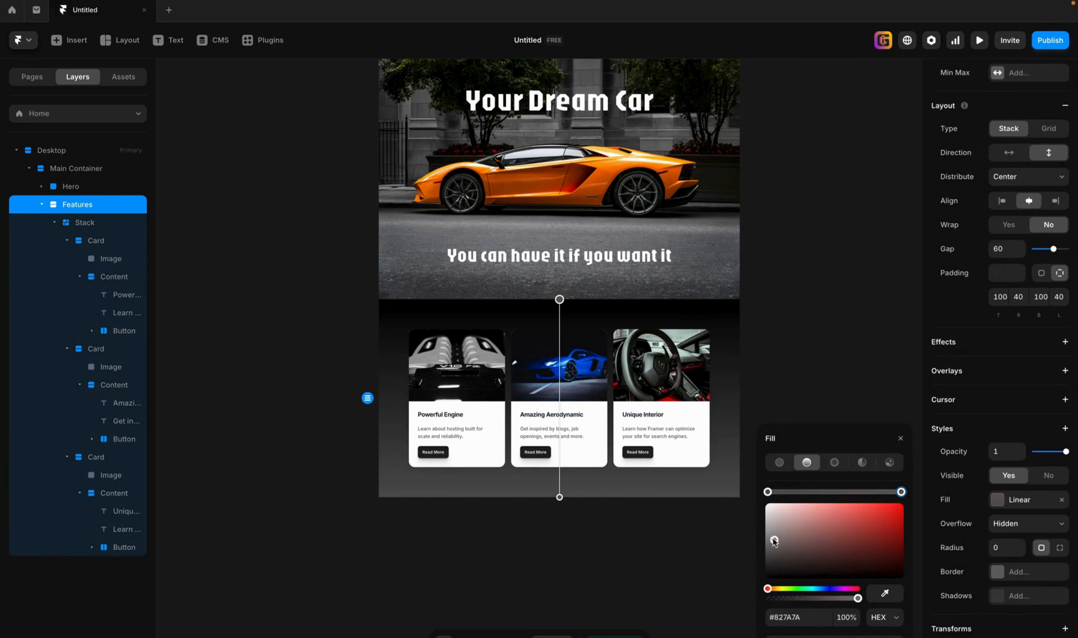
left_click_drag(774, 541, 766, 525)
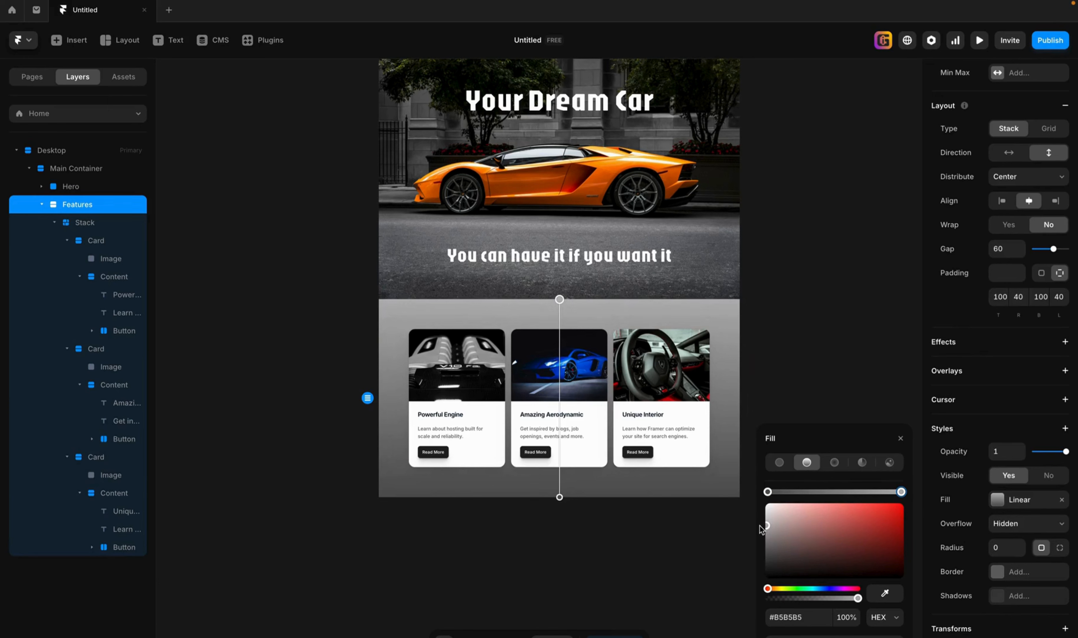
left_click(767, 491)
left_click_drag(780, 562, 736, 494)
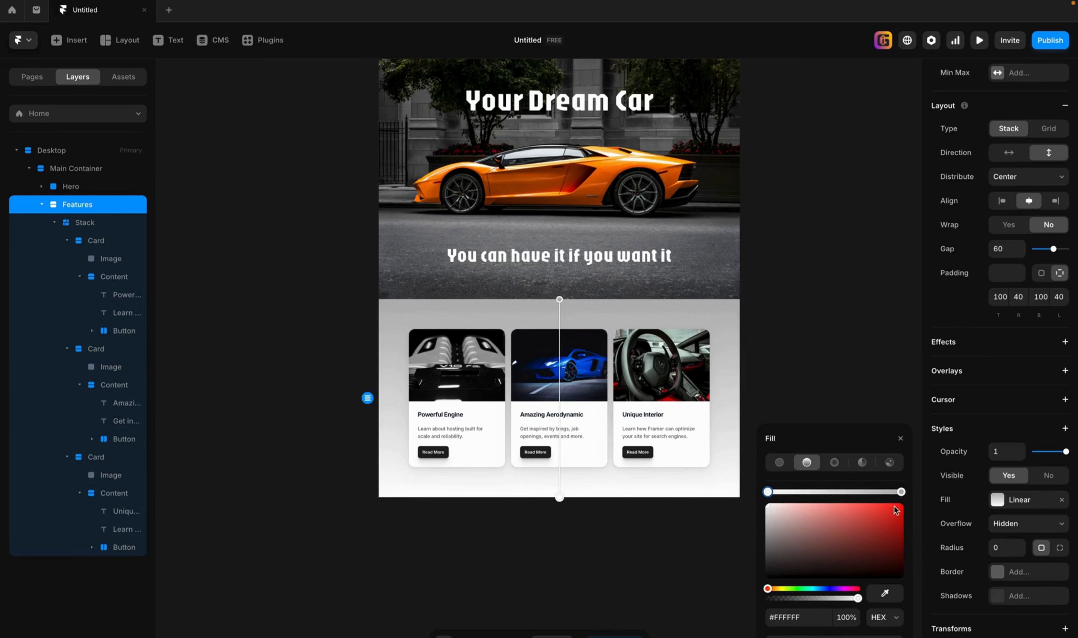
Sample the blue of the middle card's car for the gradient's upper stop and darken it to #062354.
left_click(901, 492)
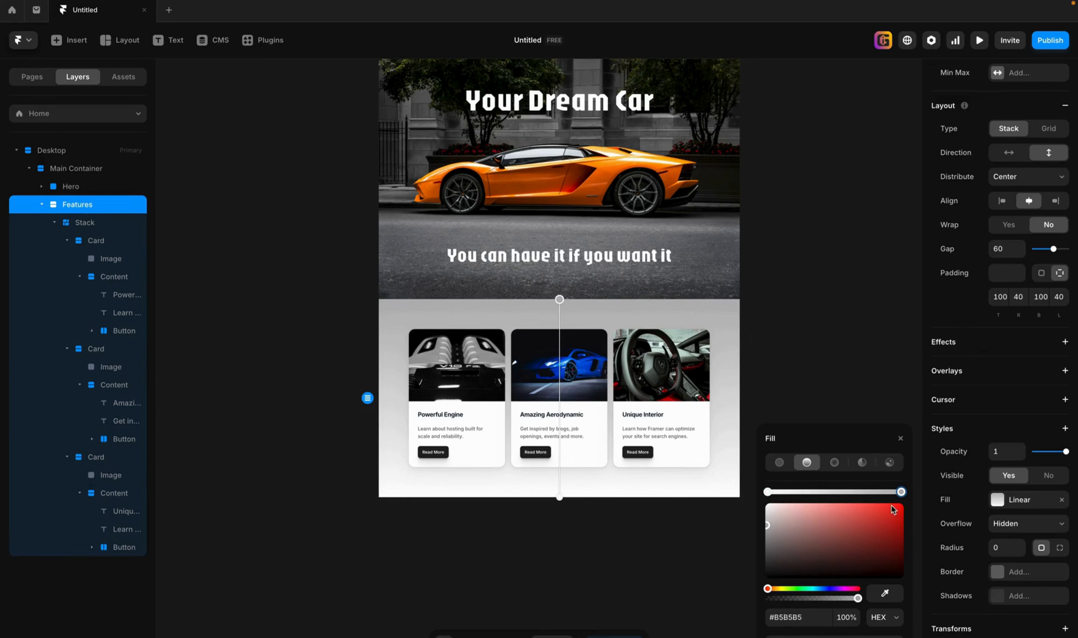
left_click(884, 596)
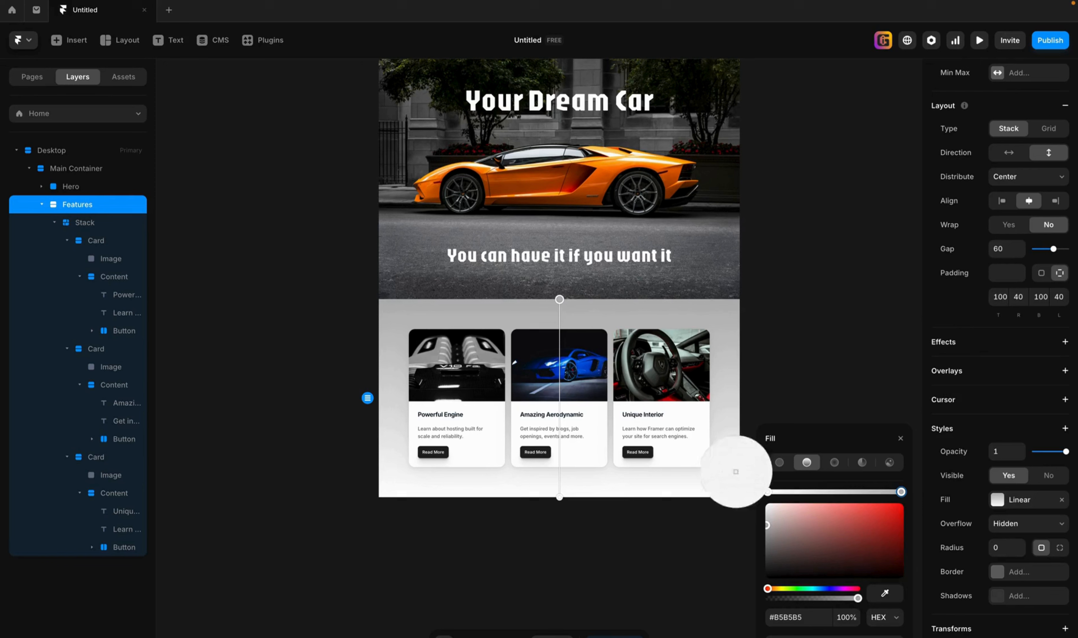
left_click(581, 368)
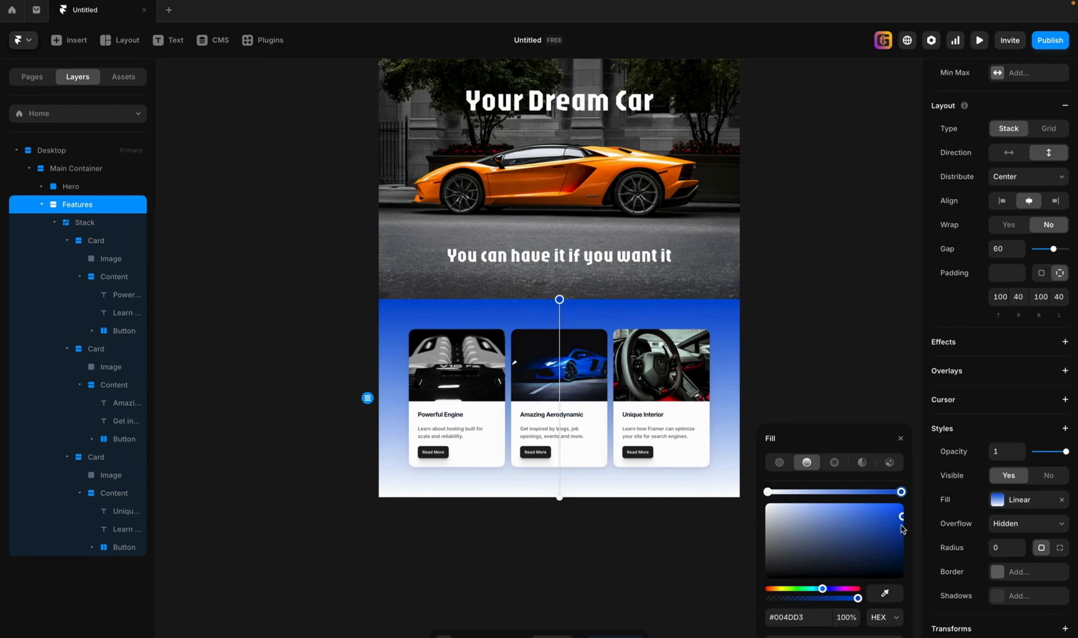
left_click_drag(900, 517, 893, 555)
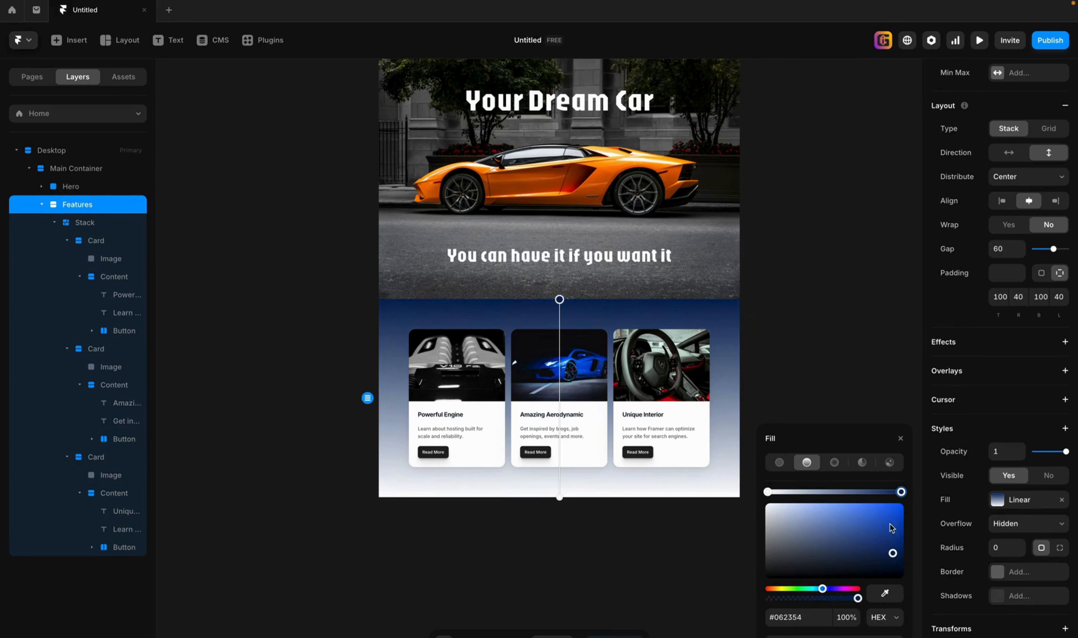
left_click(880, 349)
scroll(841, 498, "up", 2)
scroll(840, 496, "up", 2)
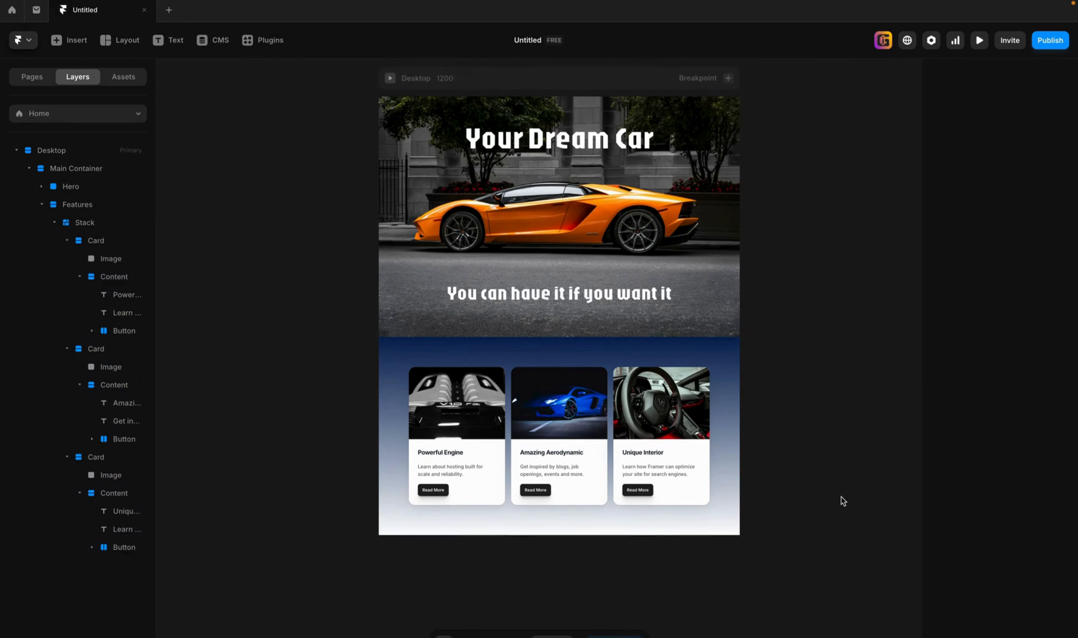
scroll(841, 498, "up", 1)
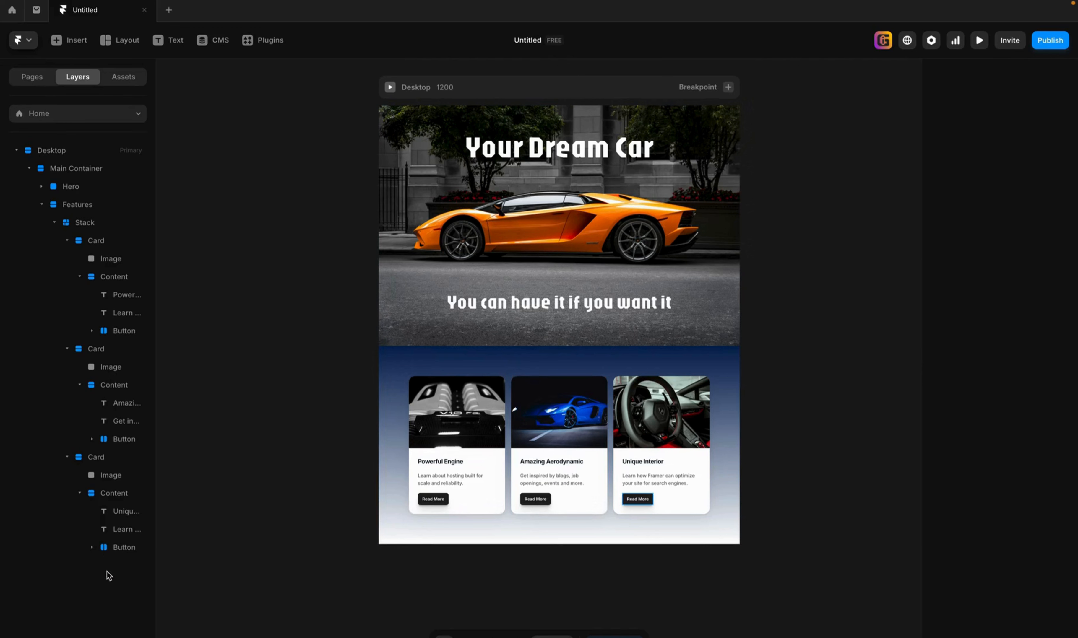
Collapse the three Card layers inside the Features stack.
left_click(67, 456)
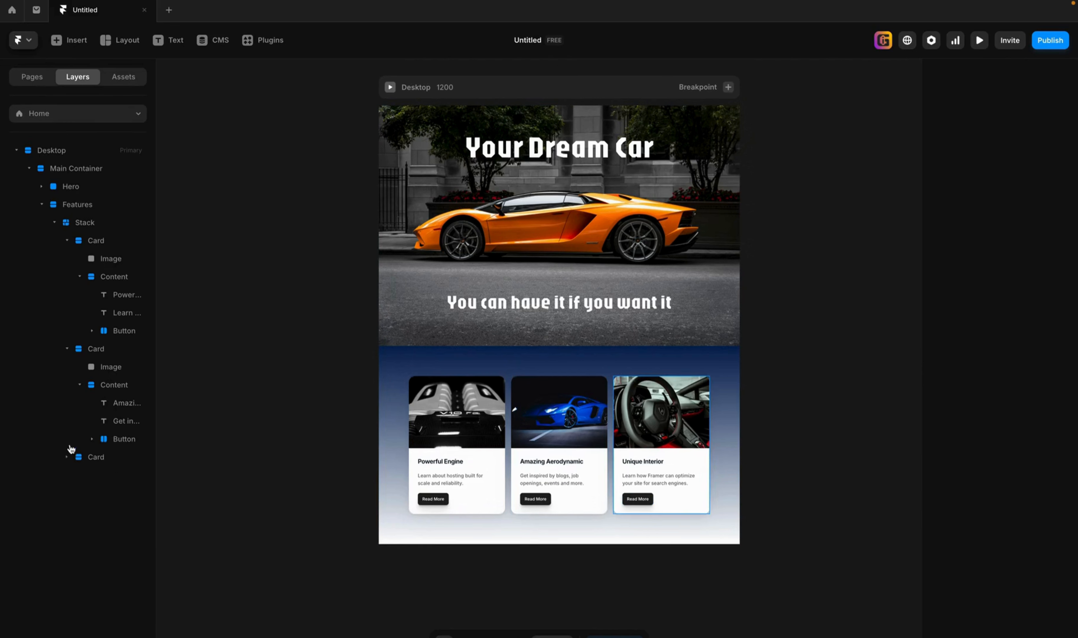
left_click(67, 349)
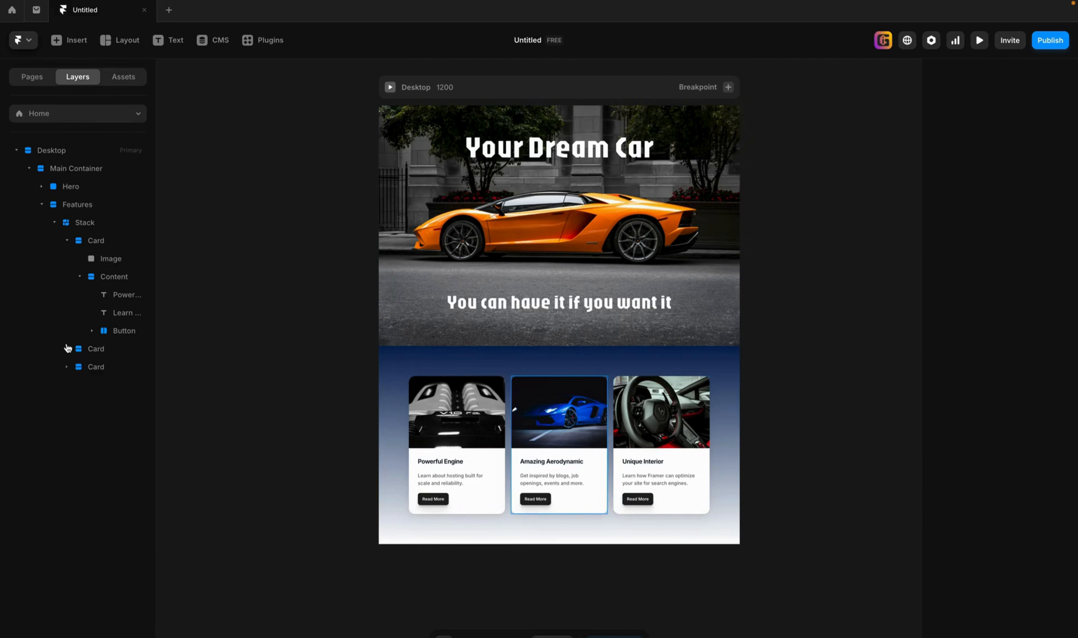
left_click(79, 277)
left_click(65, 241)
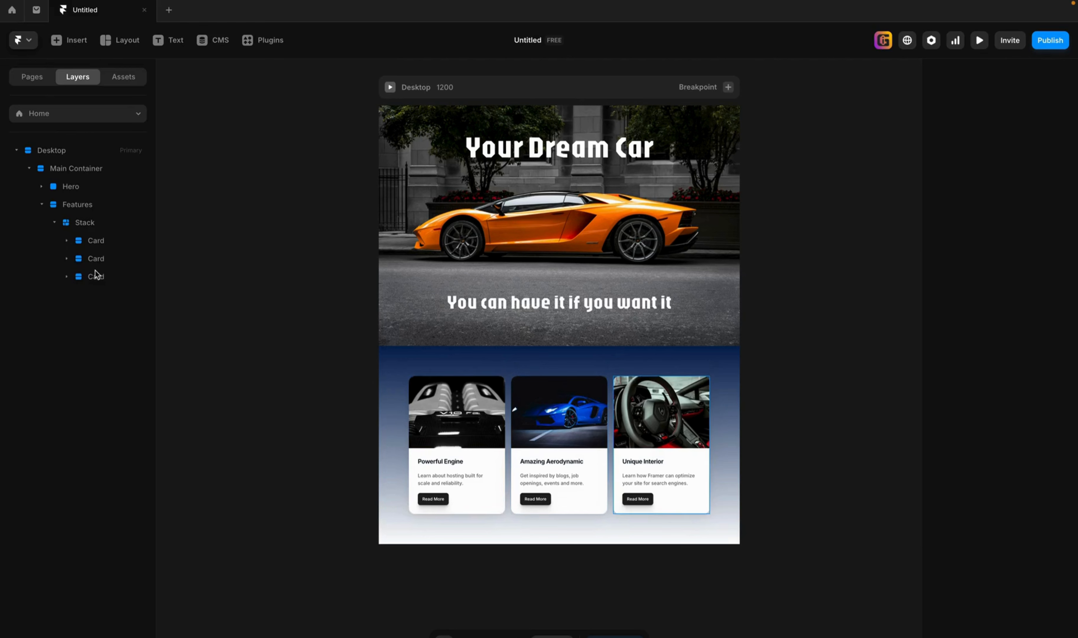
Rename the first Card layer as "Engine Card".
left_click(99, 241)
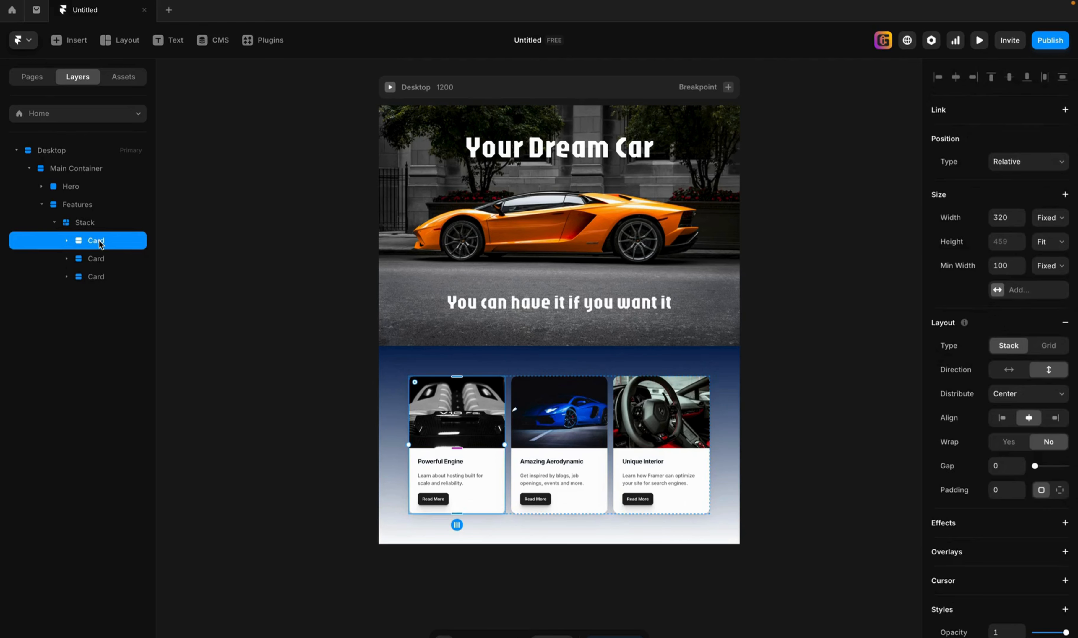
double_click(99, 240)
type("Engine")
Rename the second Card layer, the one with the blue car, using "Aerodynamics".
left_click(114, 255)
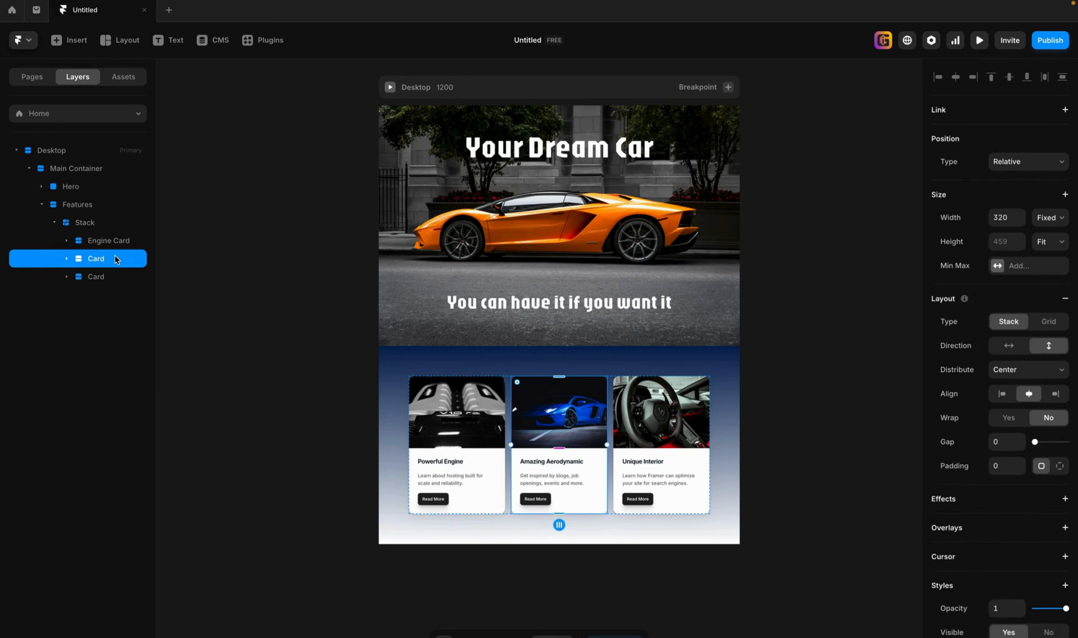
double_click(112, 254)
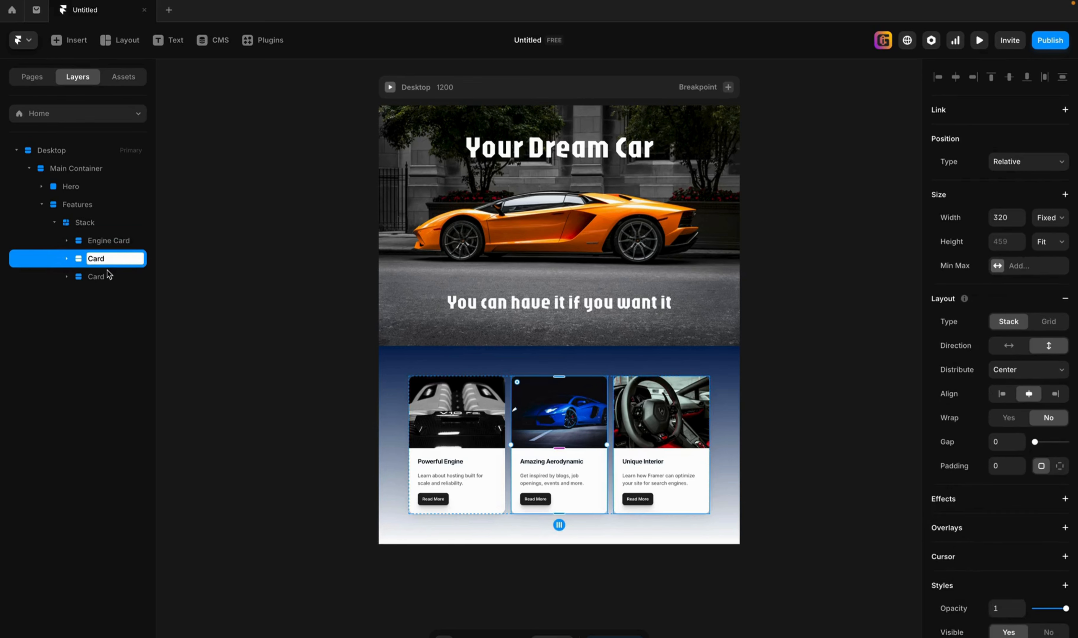
type("Aerodynamics C")
Rename the third Card layer as "Interior Card".
left_click(120, 274)
double_click(120, 275)
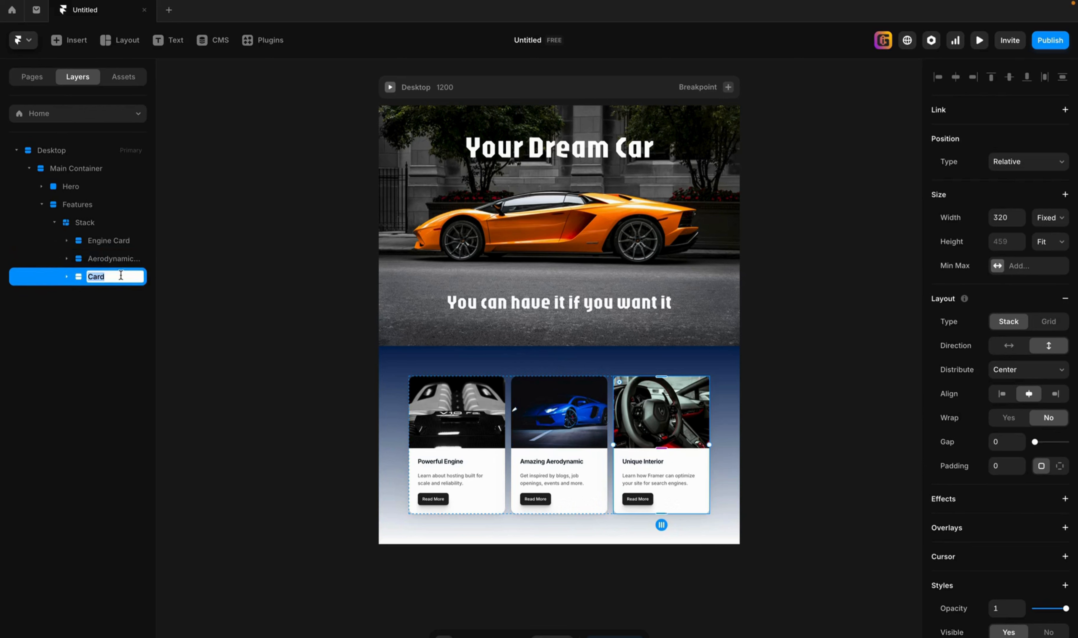
type("Interior Card")
key("Return")
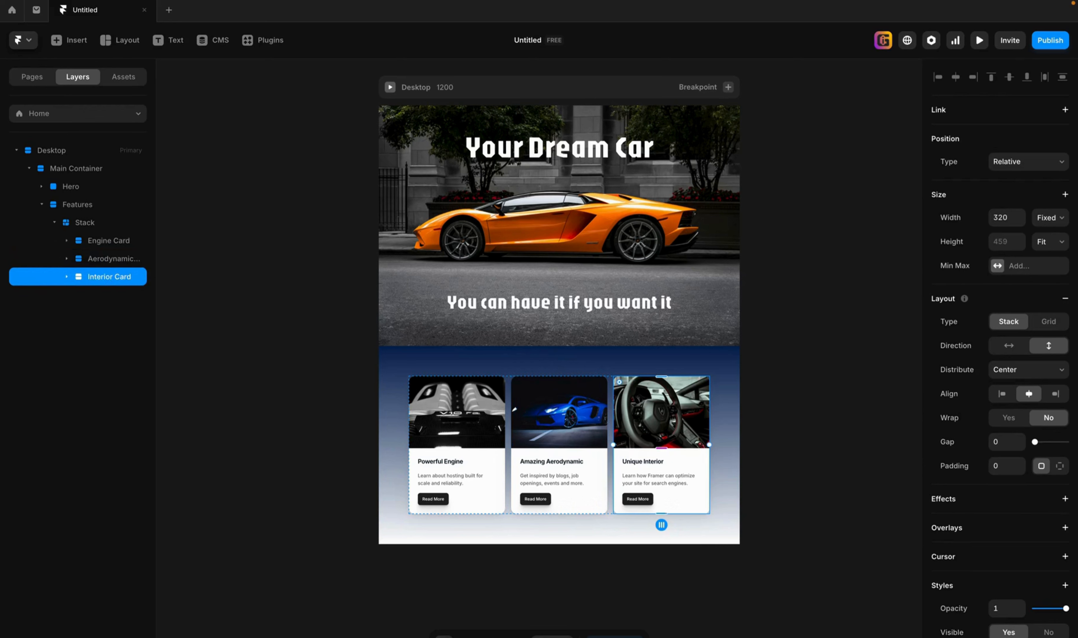
Collapse the Stack layer and add the ready-made section with four image tiles of mixed widths to the Main Container, below Features.
left_click(55, 224)
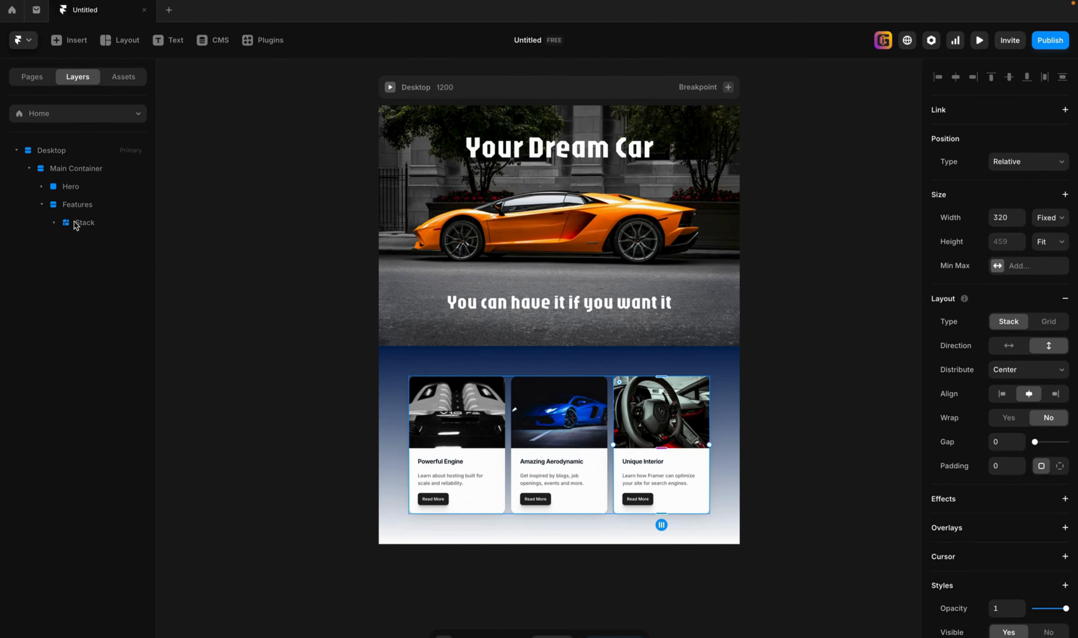
left_click(84, 169)
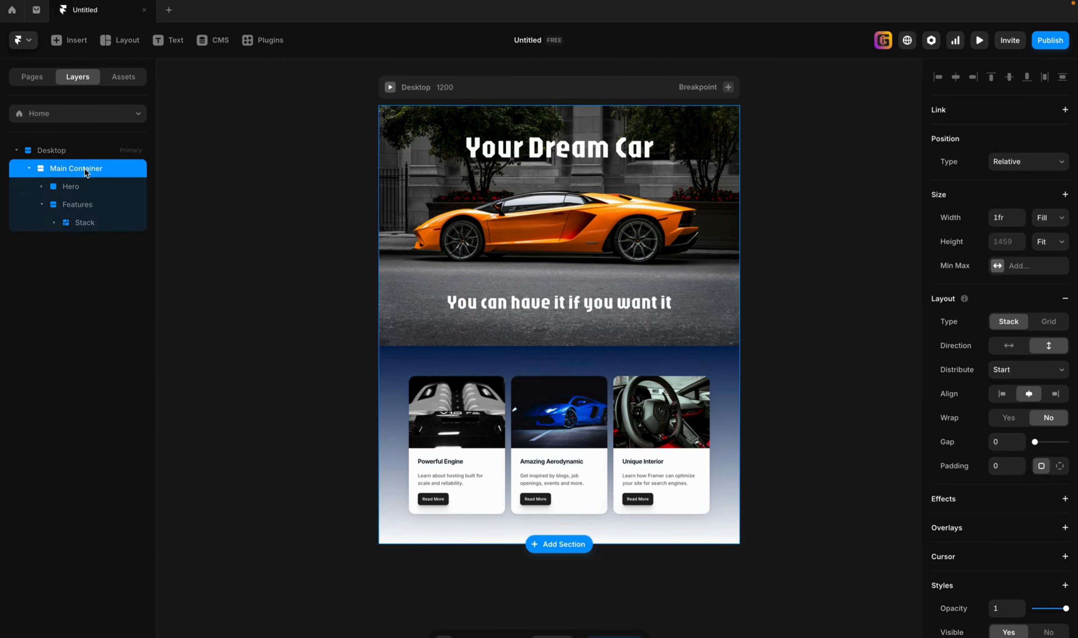
left_click(87, 43)
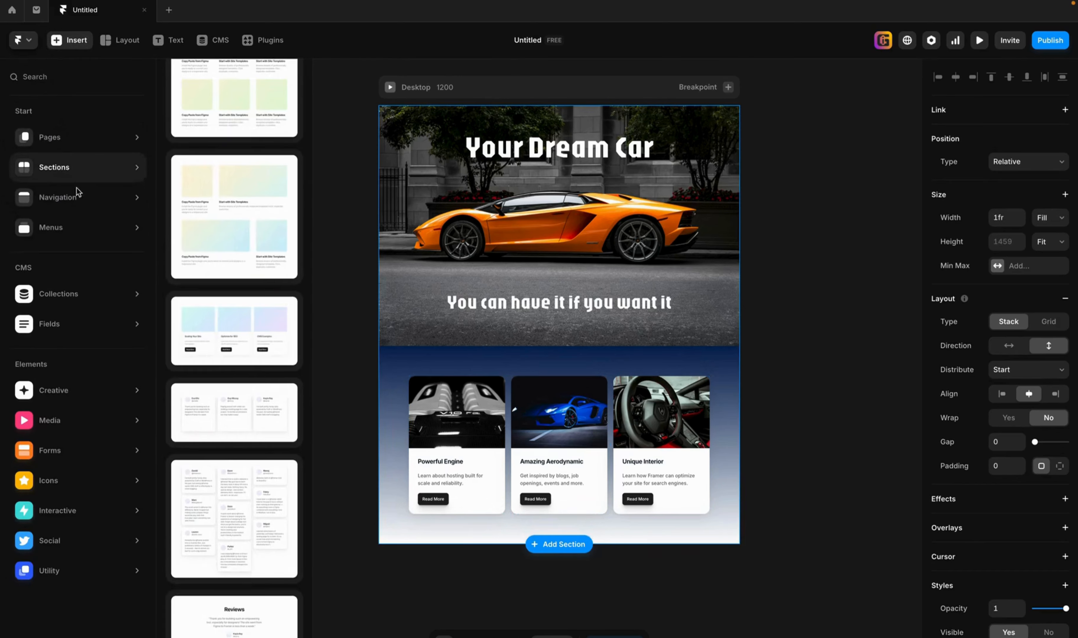
scroll(248, 486, "down", 8)
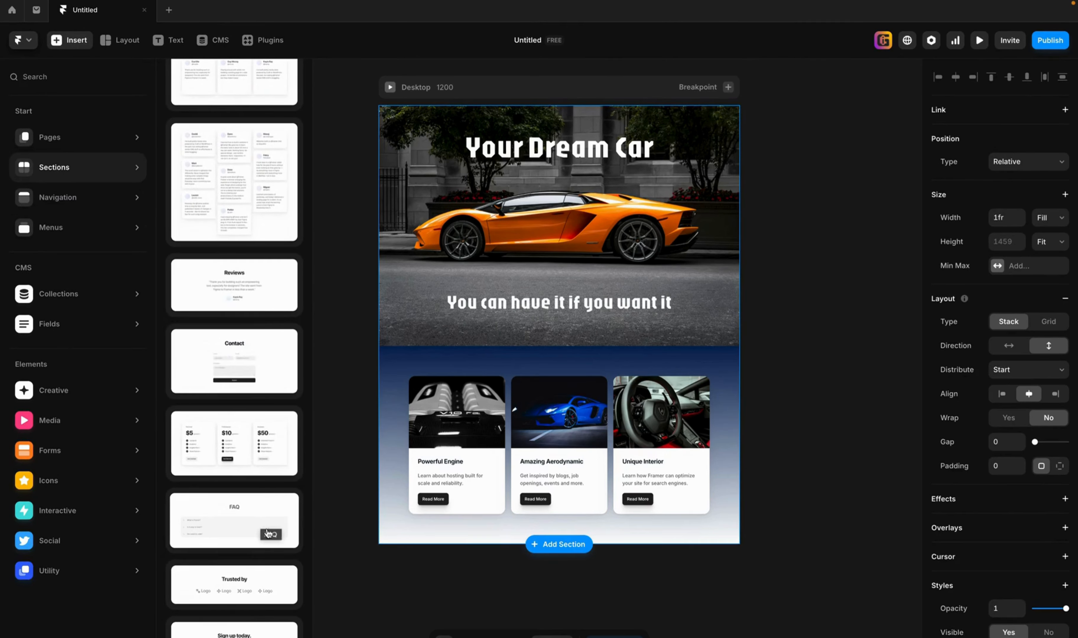
scroll(247, 360, "up", 2)
scroll(247, 360, "up", 1)
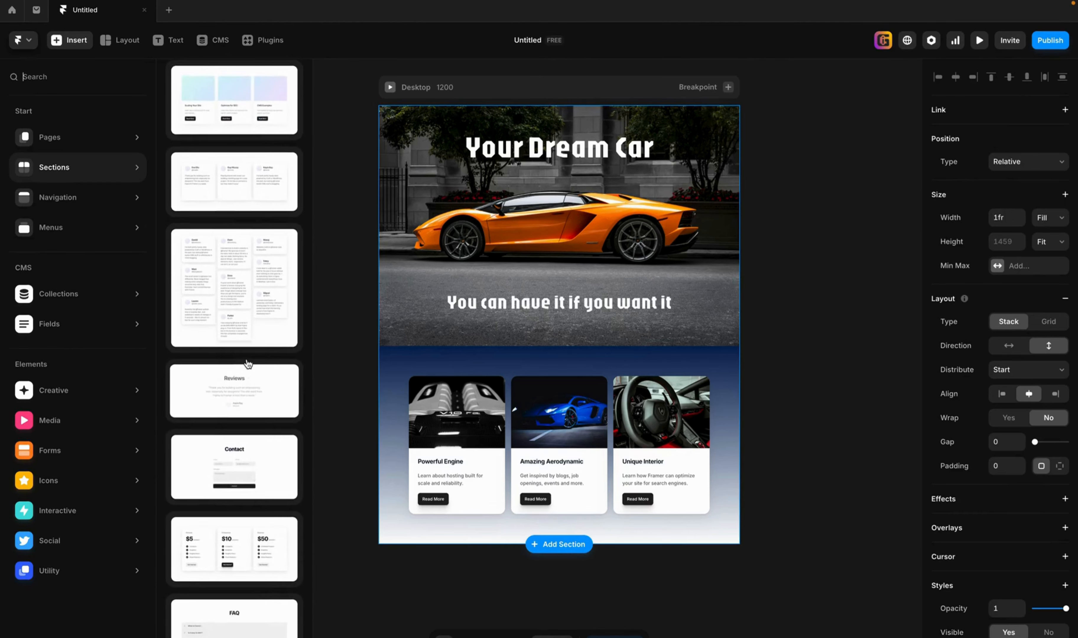
scroll(248, 363, "up", 4)
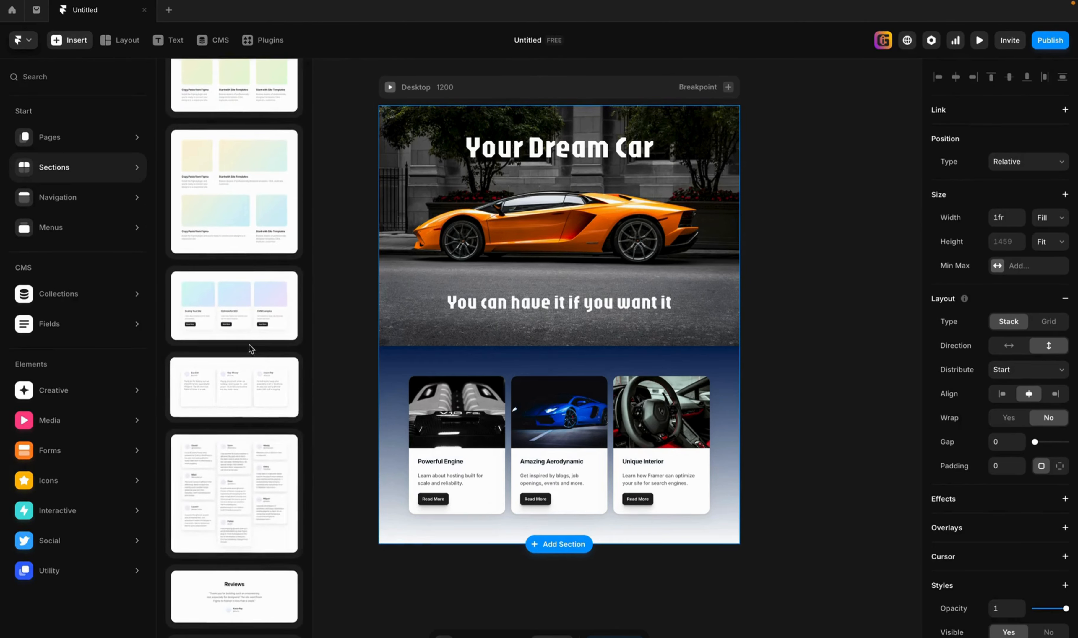
left_click(261, 228)
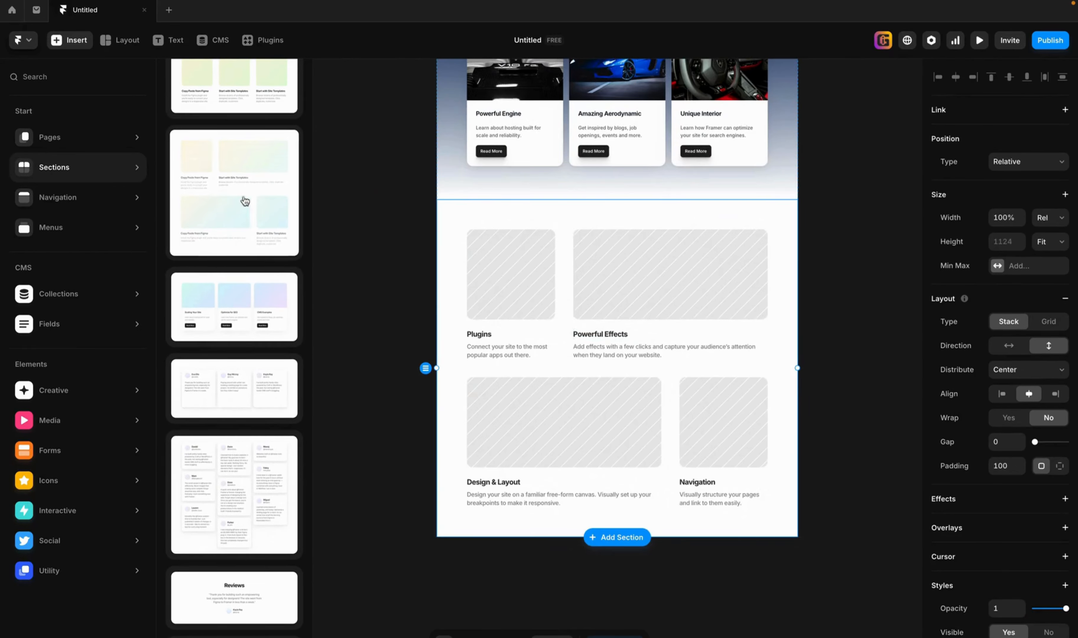
scroll(239, 335, "up", 3)
scroll(239, 335, "up", 8)
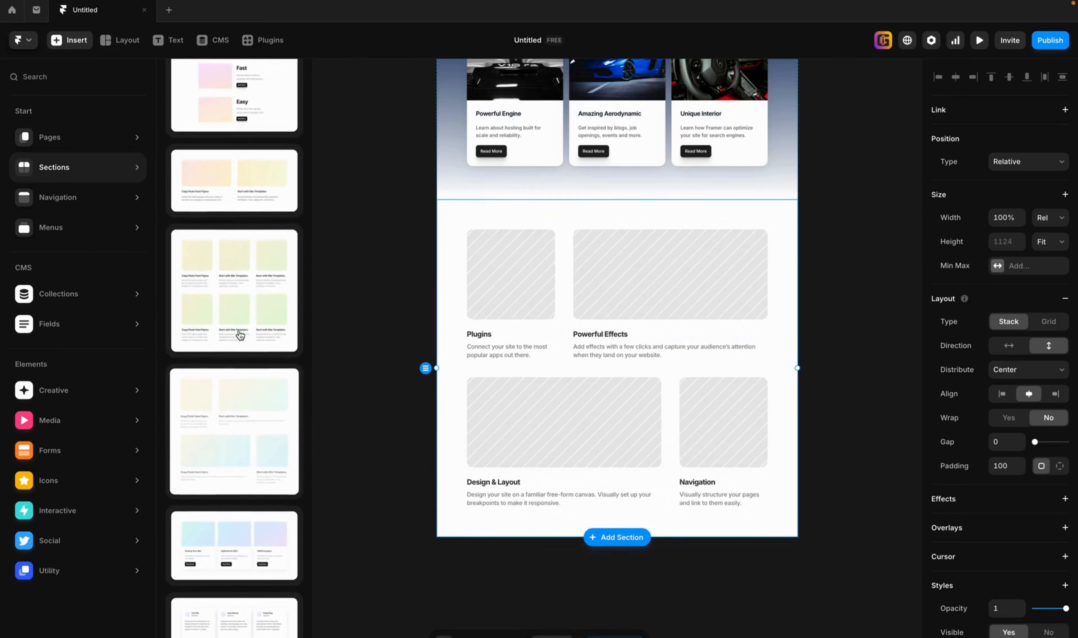
Switch the inner grid of the four-tile section to the Stack layout type, and return it to Grid.
scroll(242, 335, "up", 3)
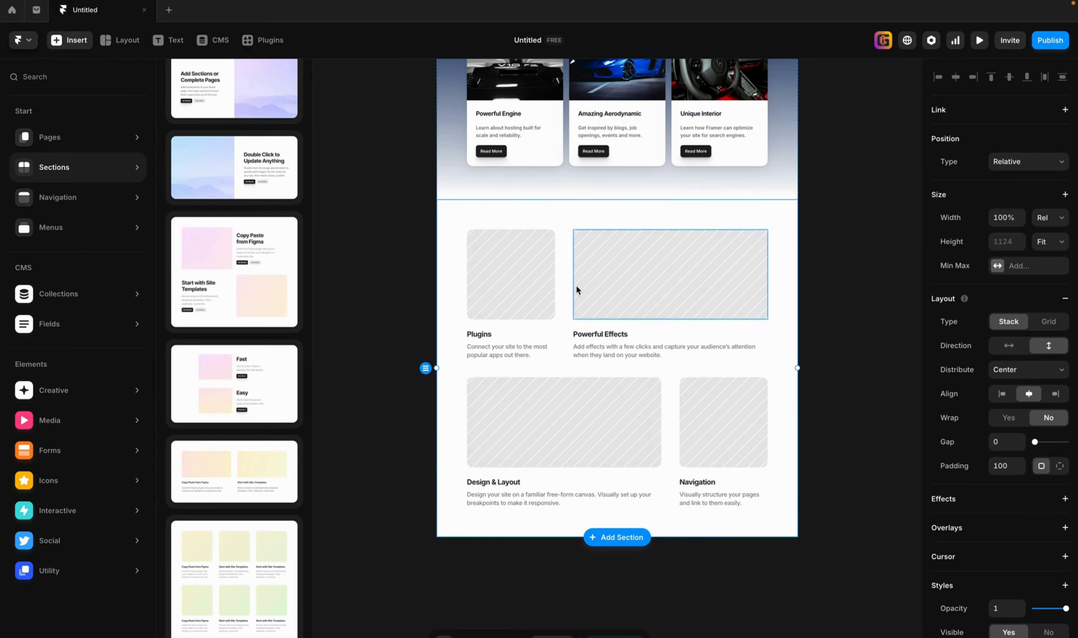
left_click(564, 280)
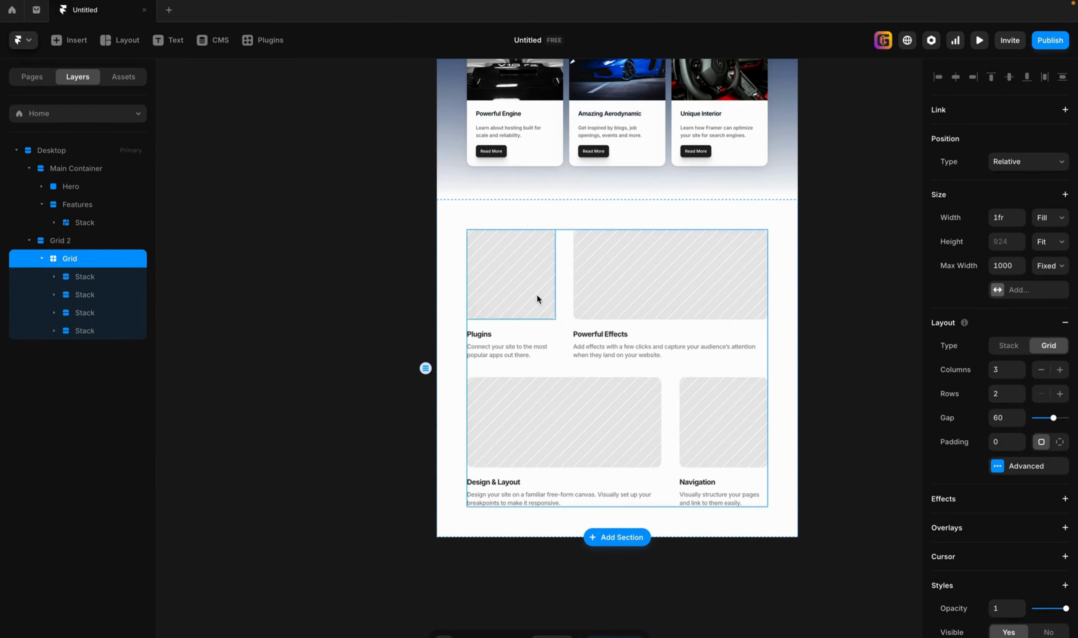
left_click(63, 279)
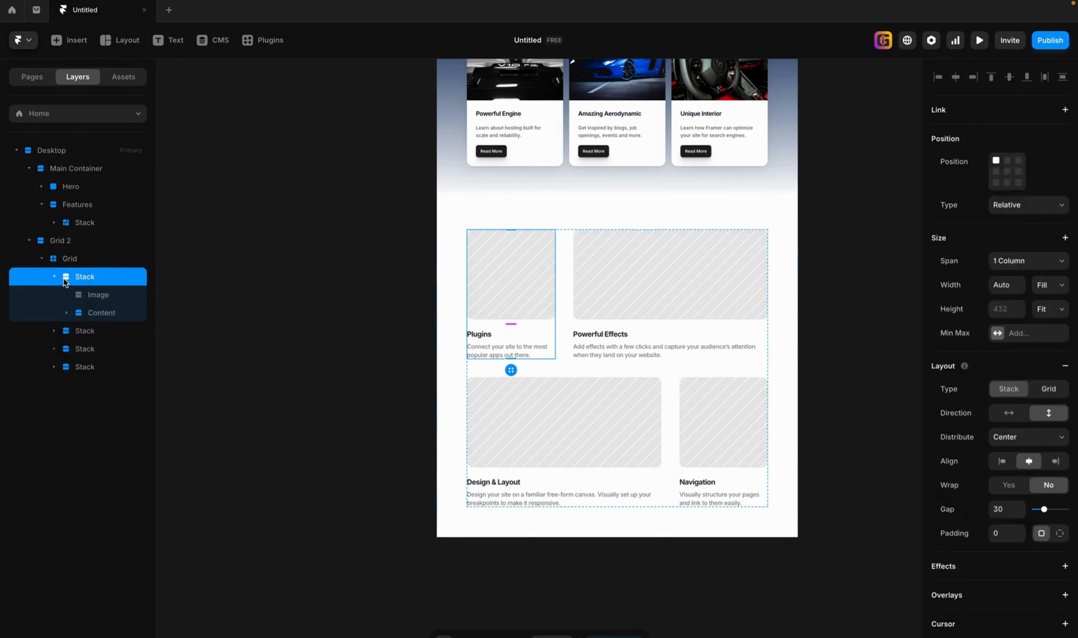
left_click(57, 259)
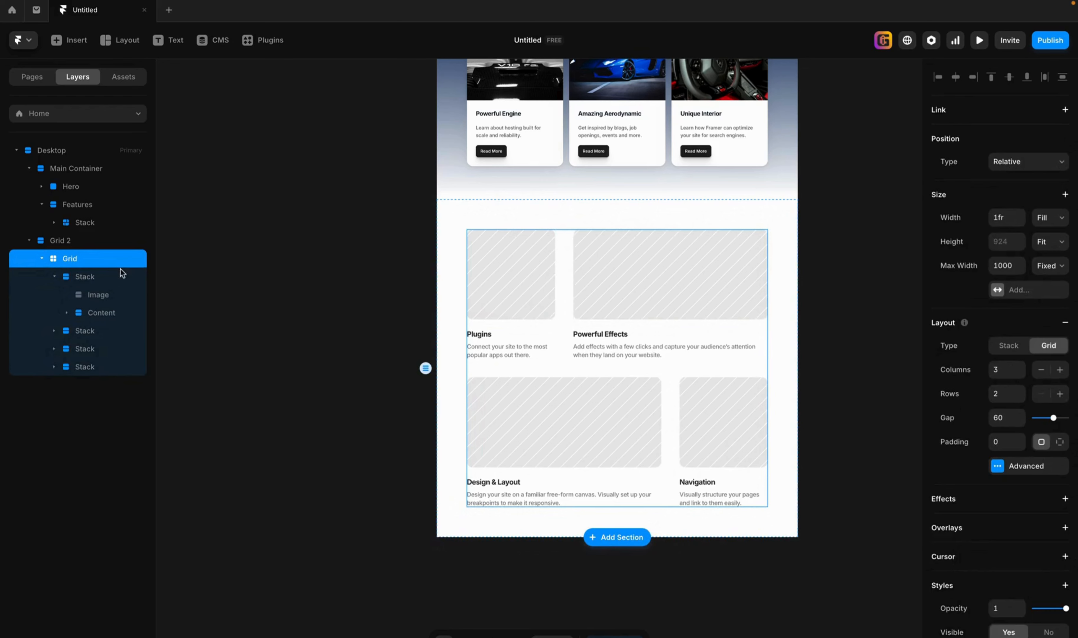
left_click(1009, 347)
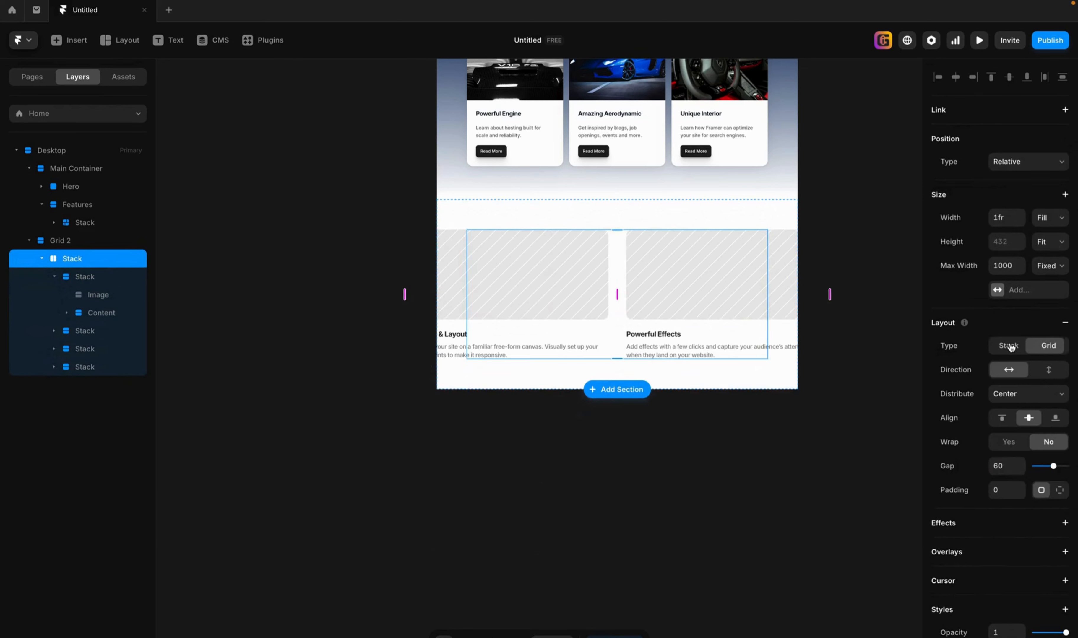
left_click(1049, 345)
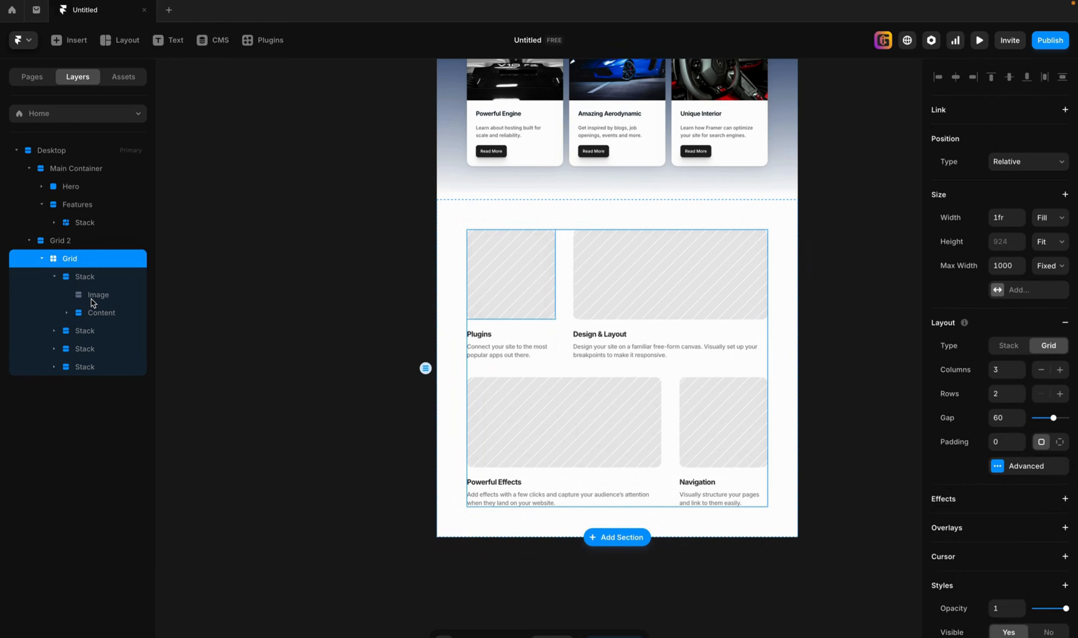
Preview the page with the desktop preview widened to 1742, review every section from hero to image tiles, and return to the canvas.
scroll(748, 328, "up", 10)
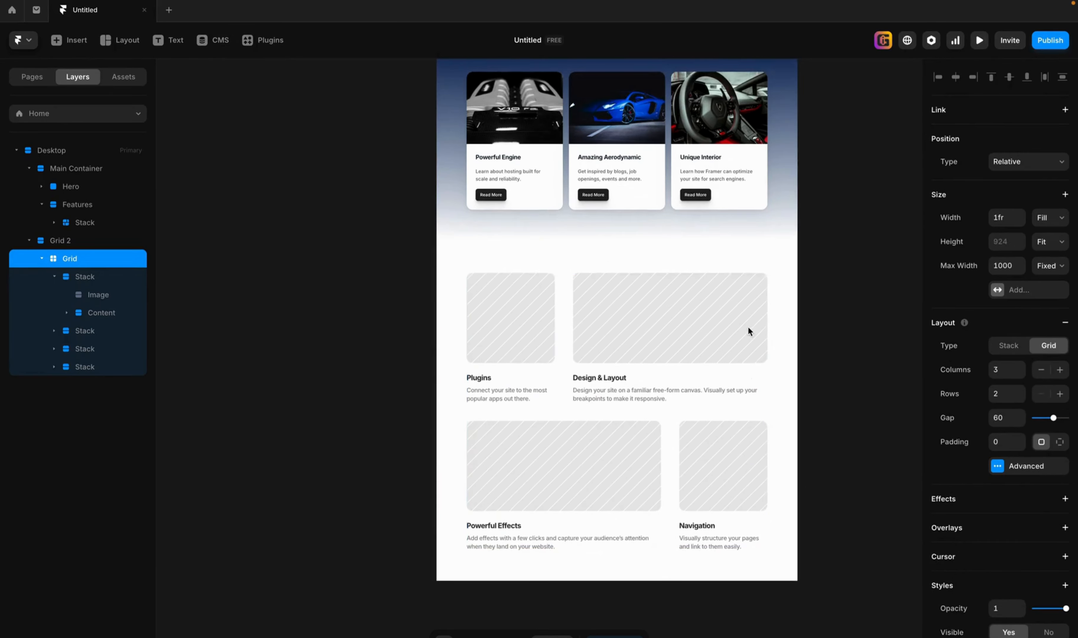
scroll(747, 331, "down", 7)
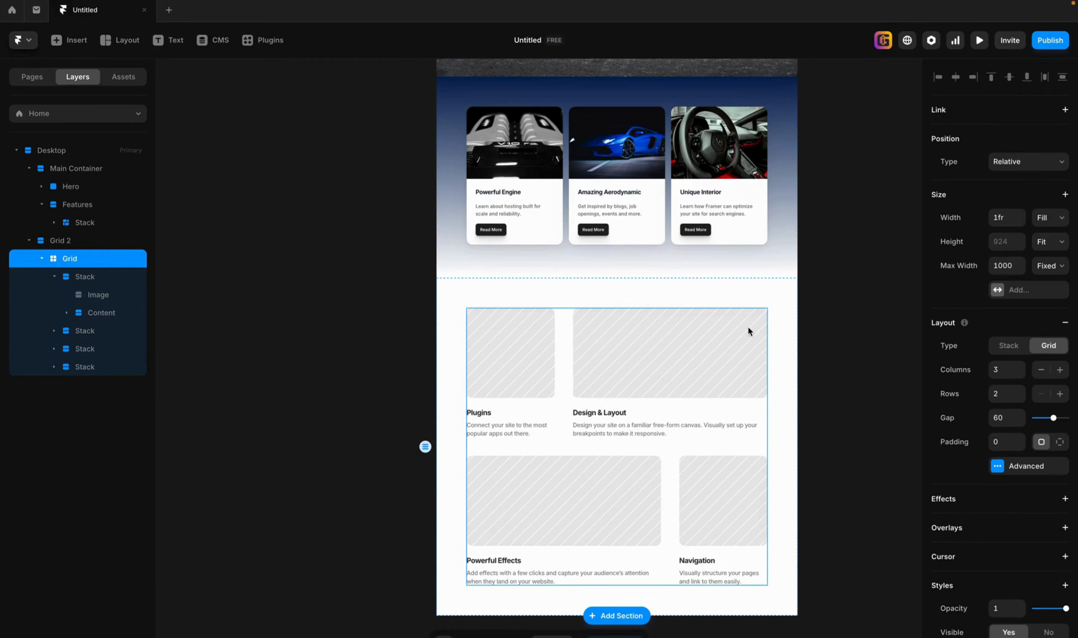
scroll(748, 328, "up", 7)
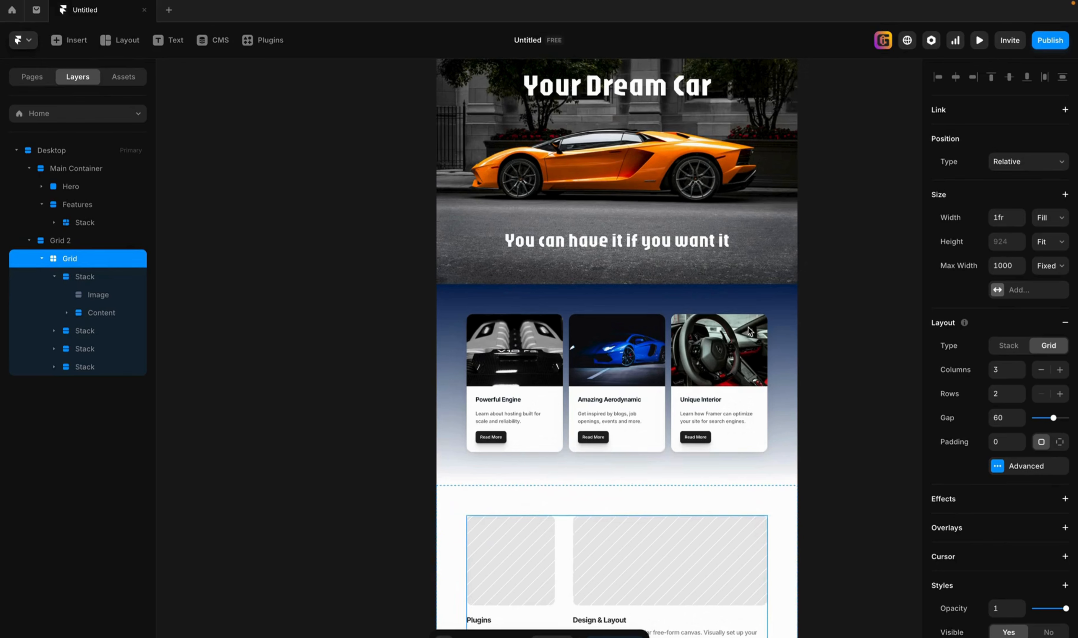
scroll(747, 332, "up", 3)
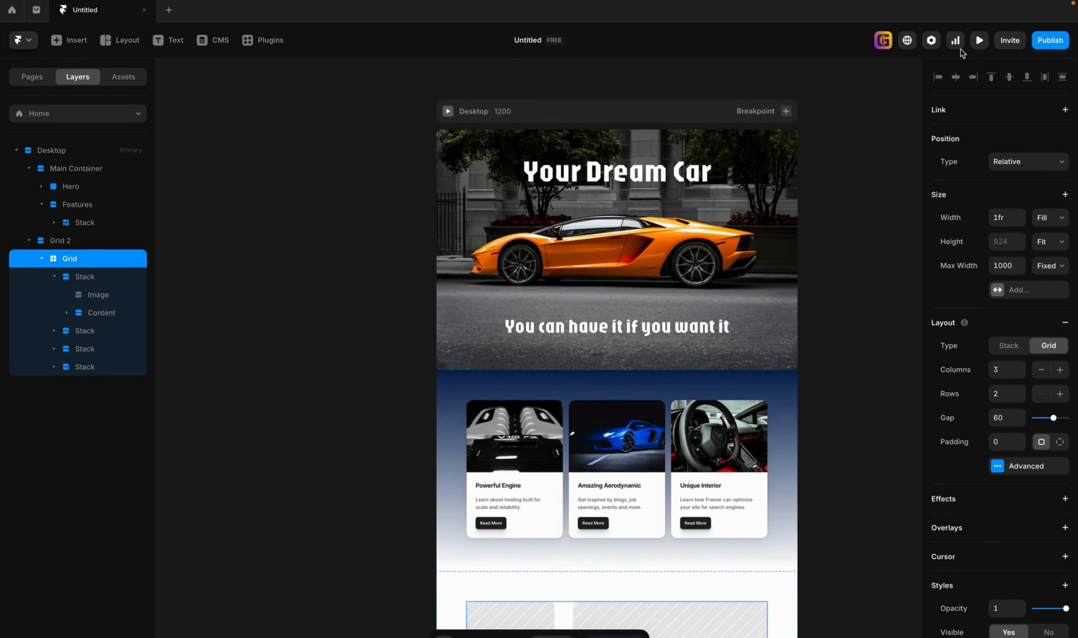
left_click(980, 40)
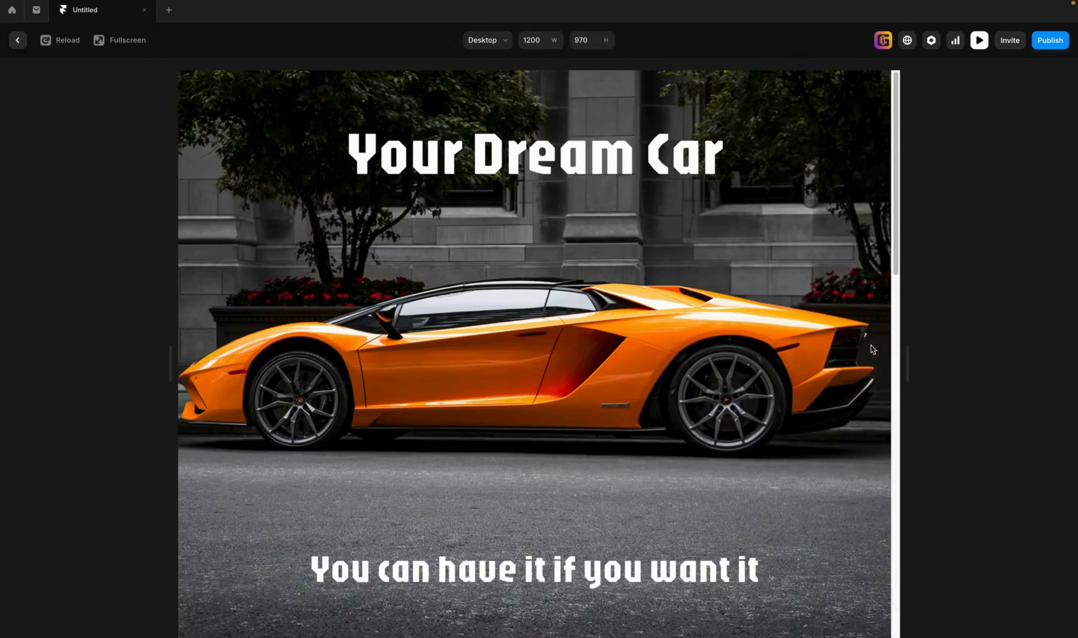
left_click_drag(907, 363, 1073, 344)
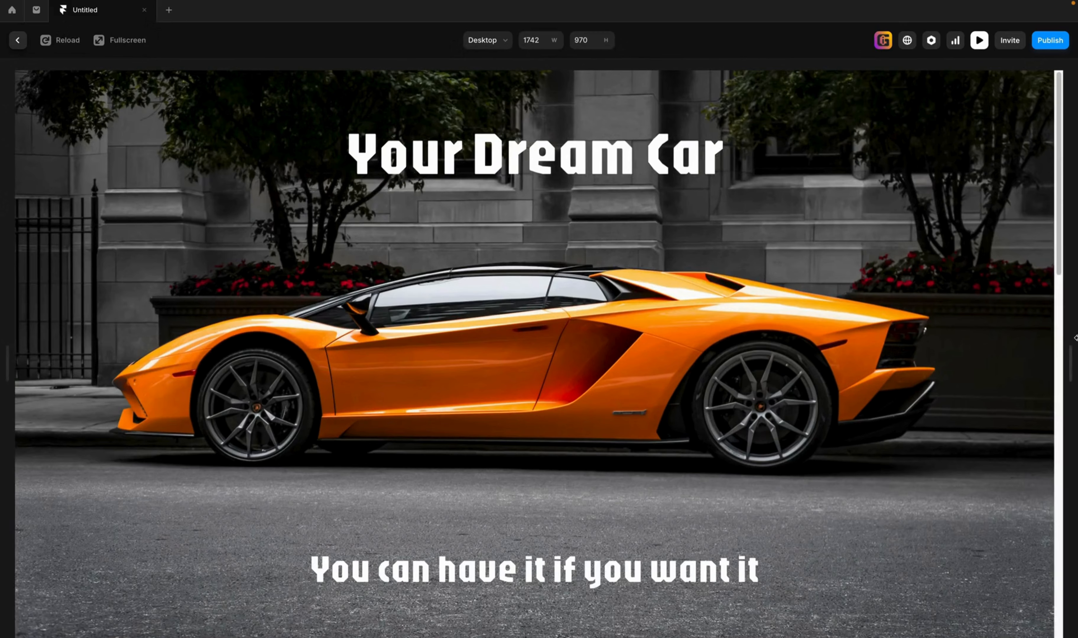
scroll(786, 494, "down", 5)
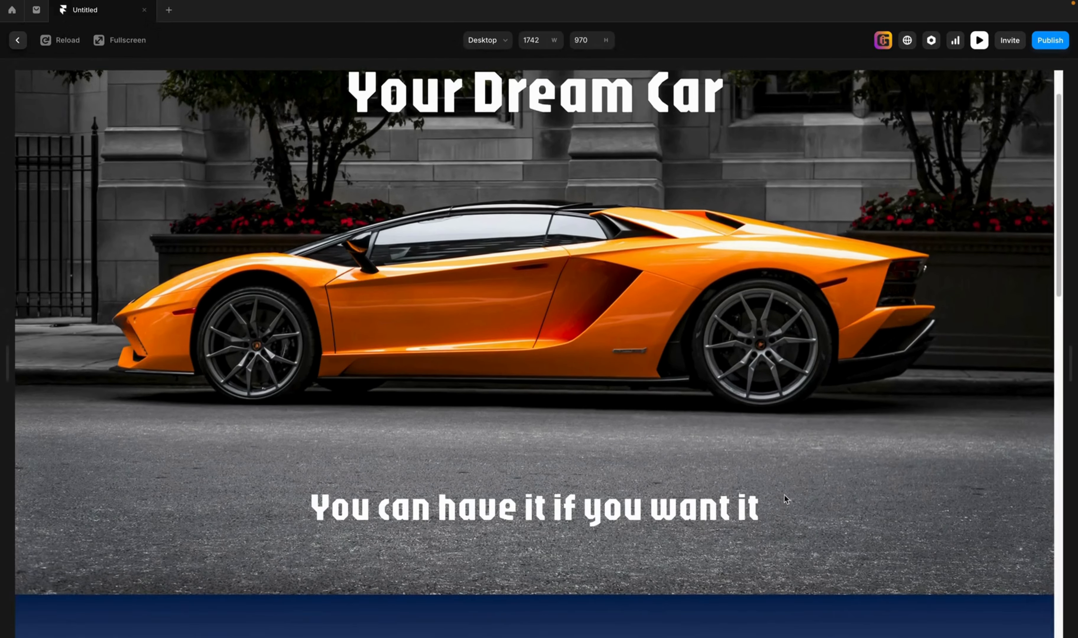
scroll(784, 495, "down", 10)
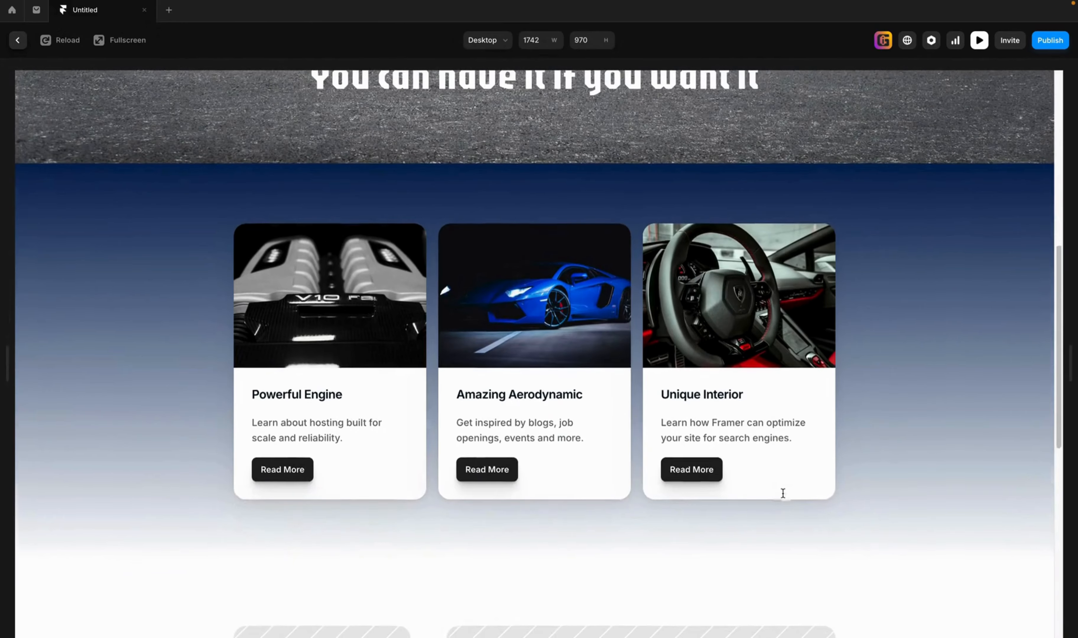
scroll(782, 494, "down", 10)
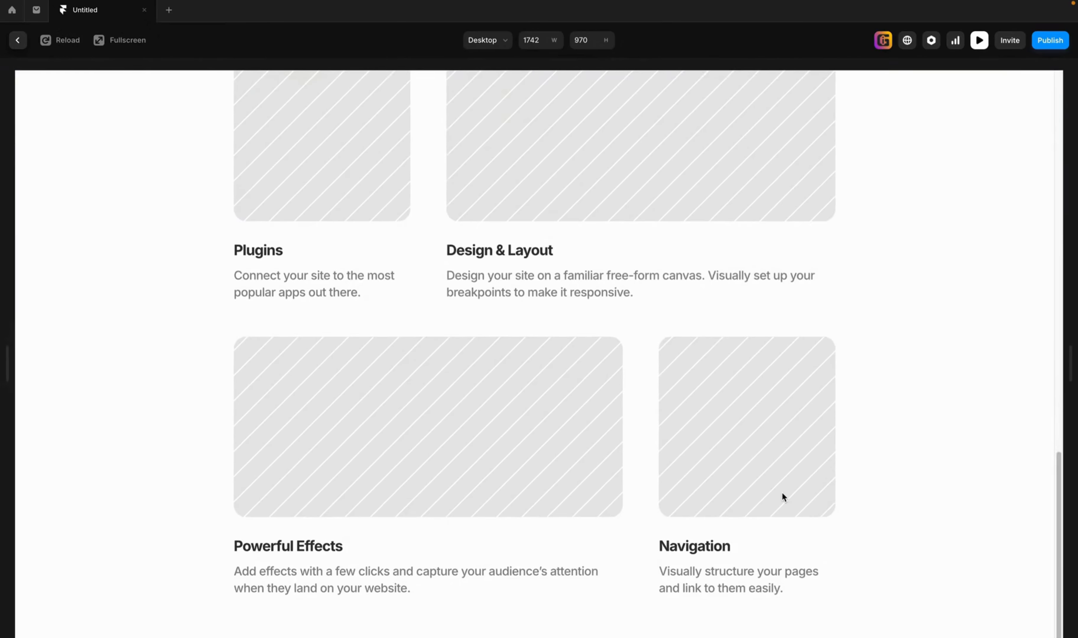
scroll(781, 494, "up", 4)
scroll(782, 492, "up", 20)
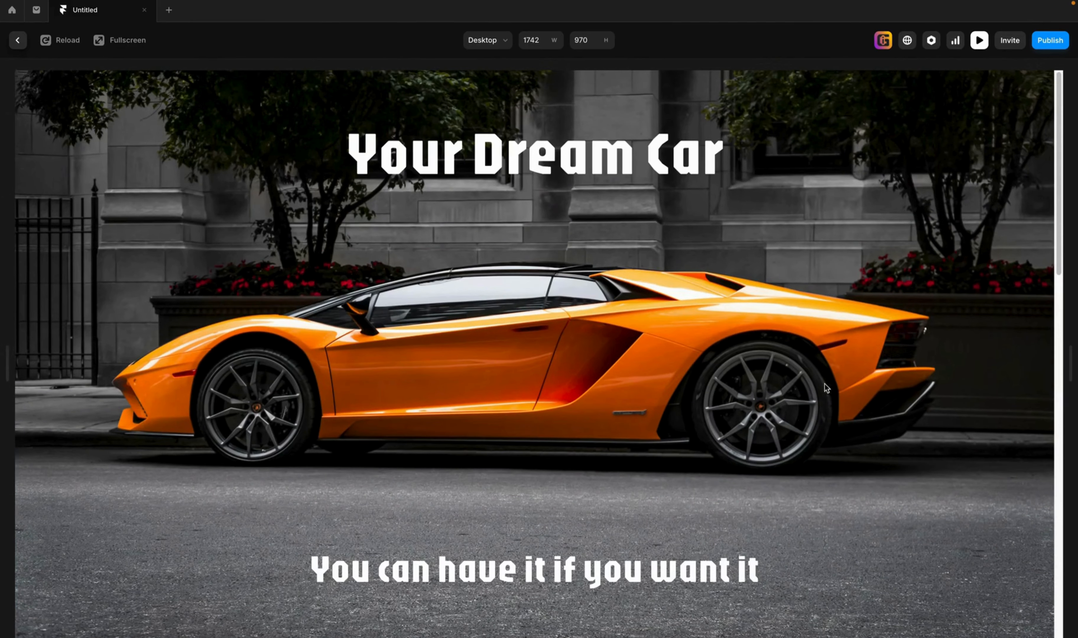
left_click(978, 40)
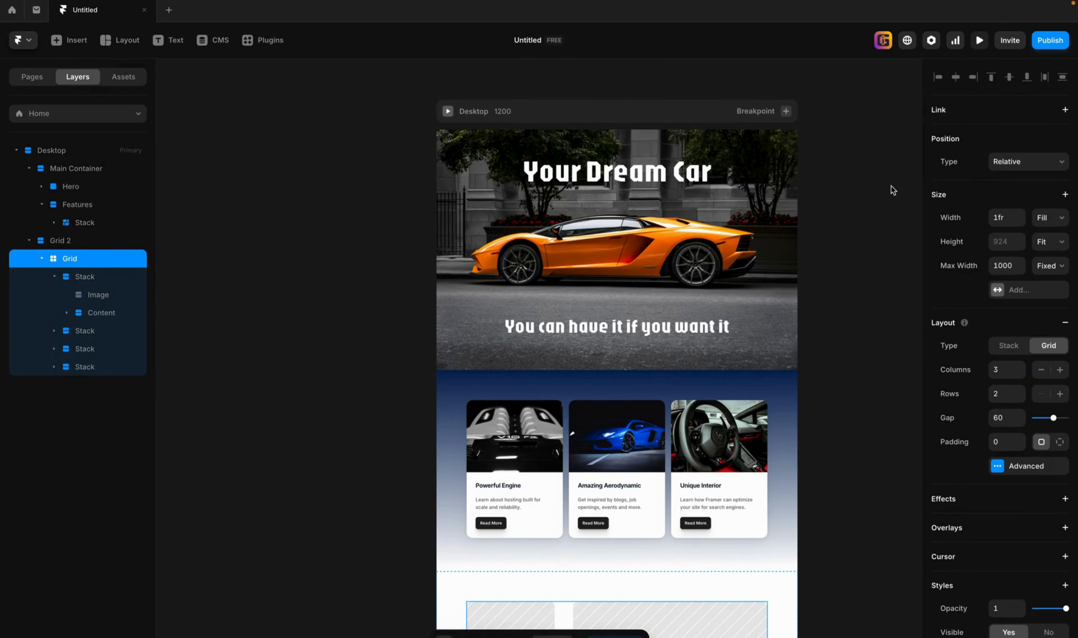
scroll(892, 191, "up", 1)
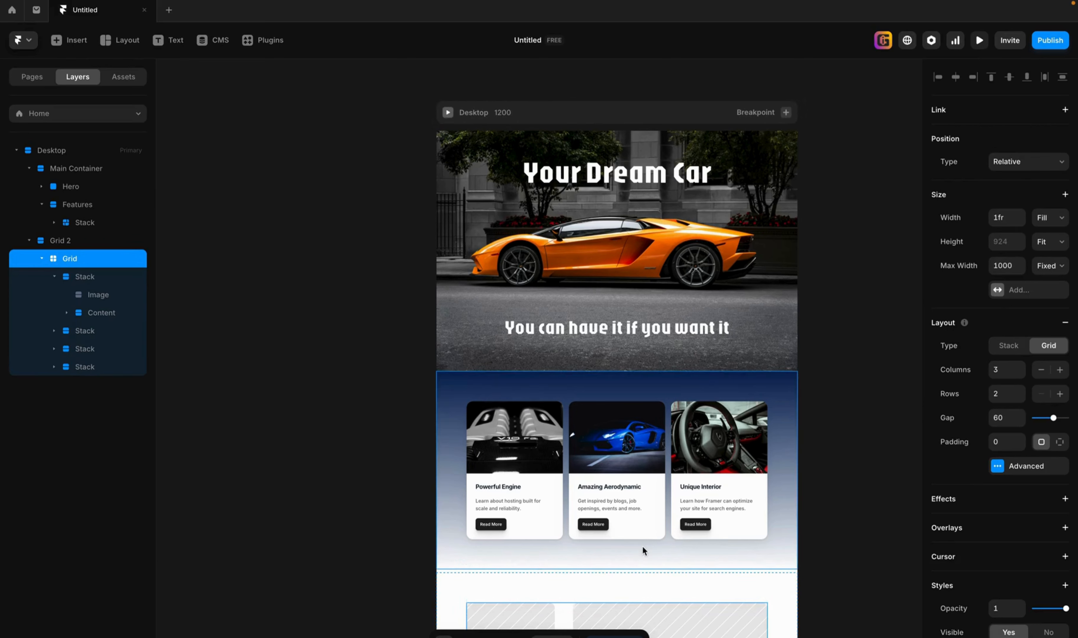
scroll(641, 545, "down", 2)
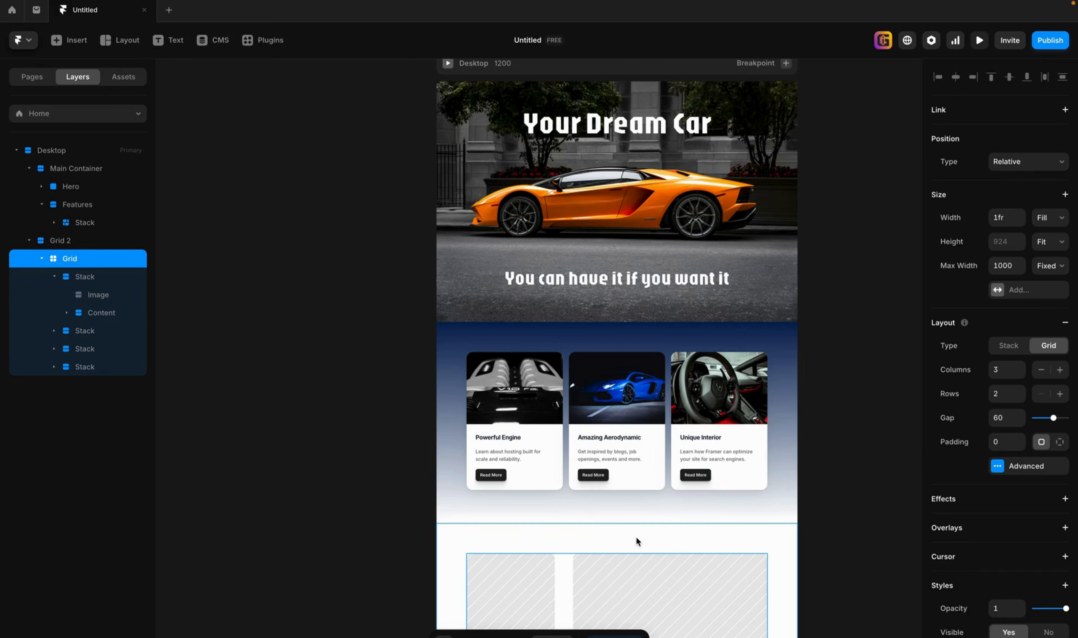
scroll(672, 503, "up", 1)
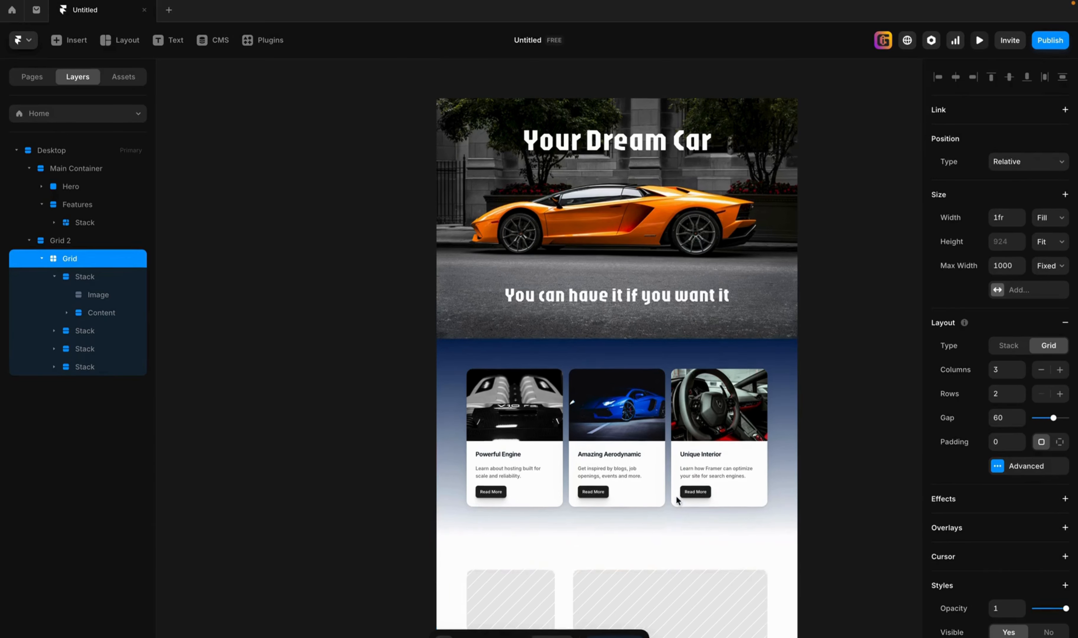